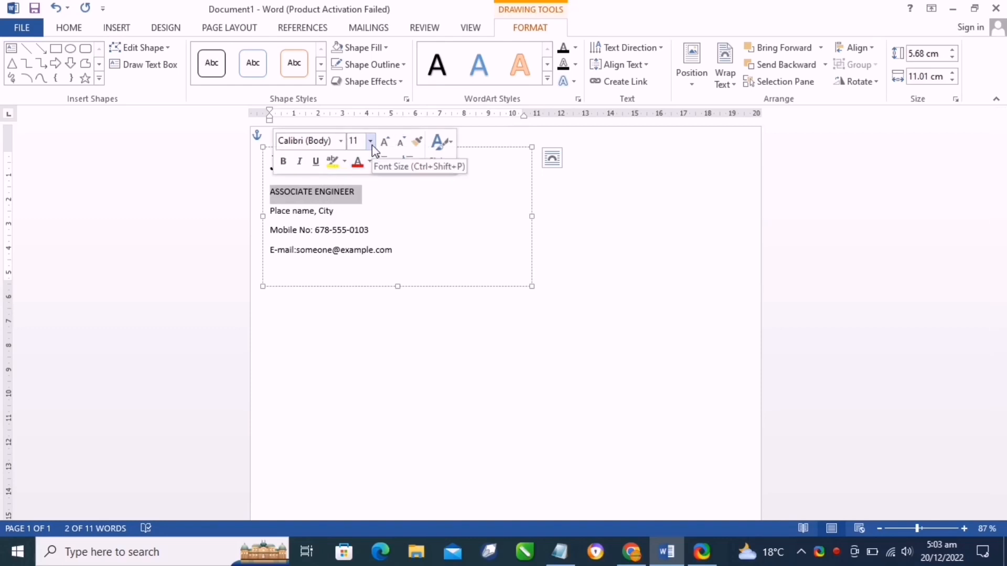
Format the ASSOCIATE ENGINEER line as 18 pt Times New Roman in light blue.
left_click(370, 141)
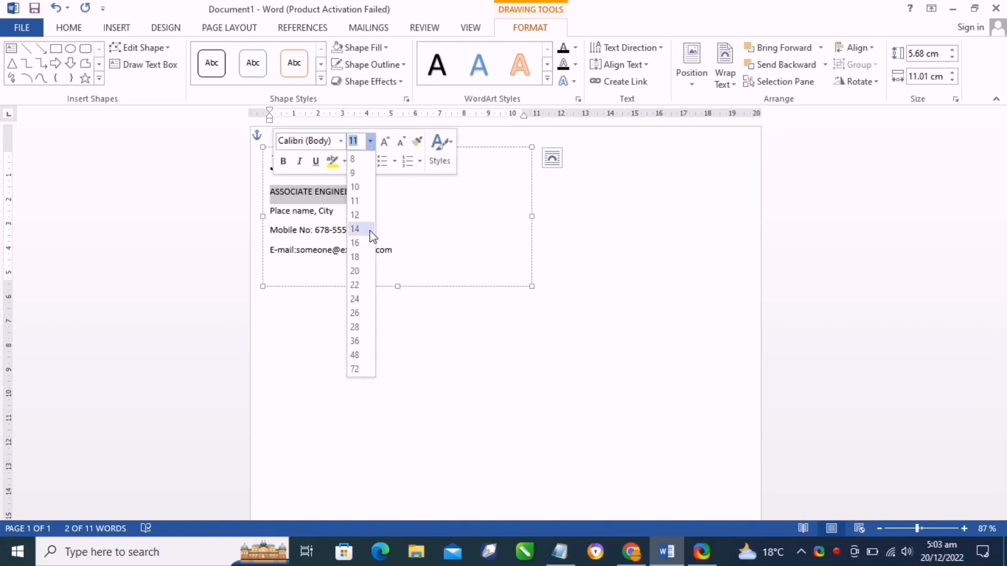
left_click(354, 257)
left_click(342, 141)
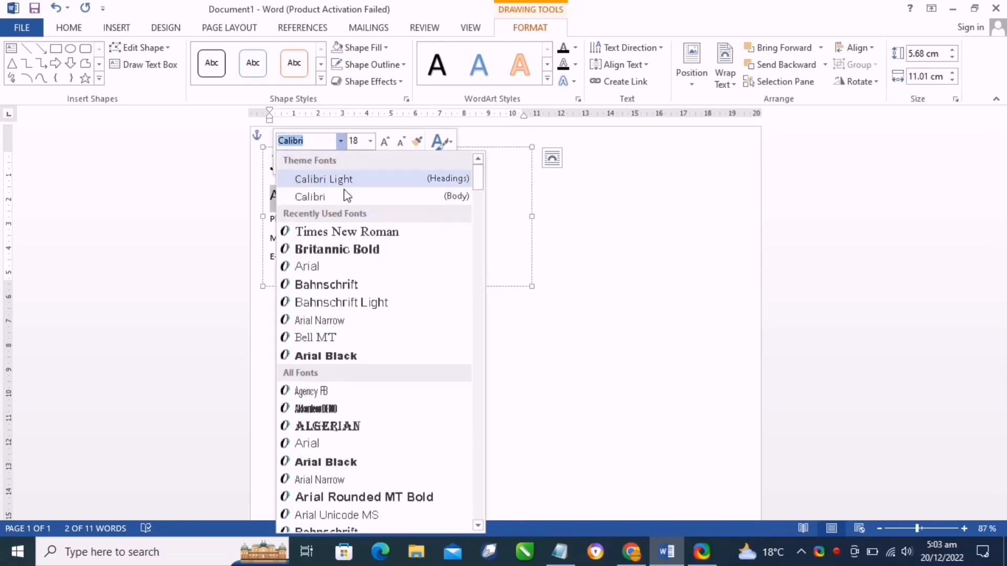
left_click(352, 231)
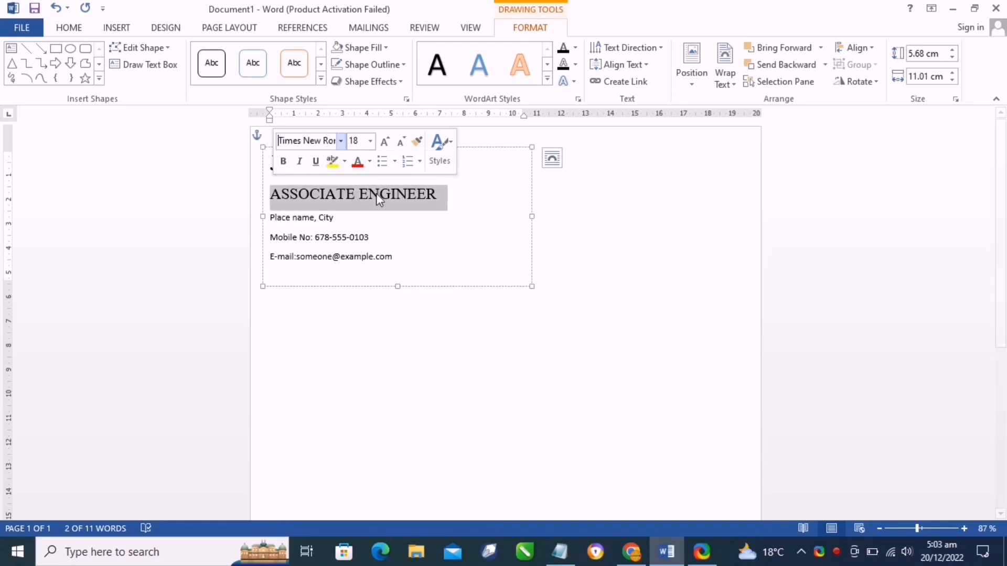
left_click(370, 161)
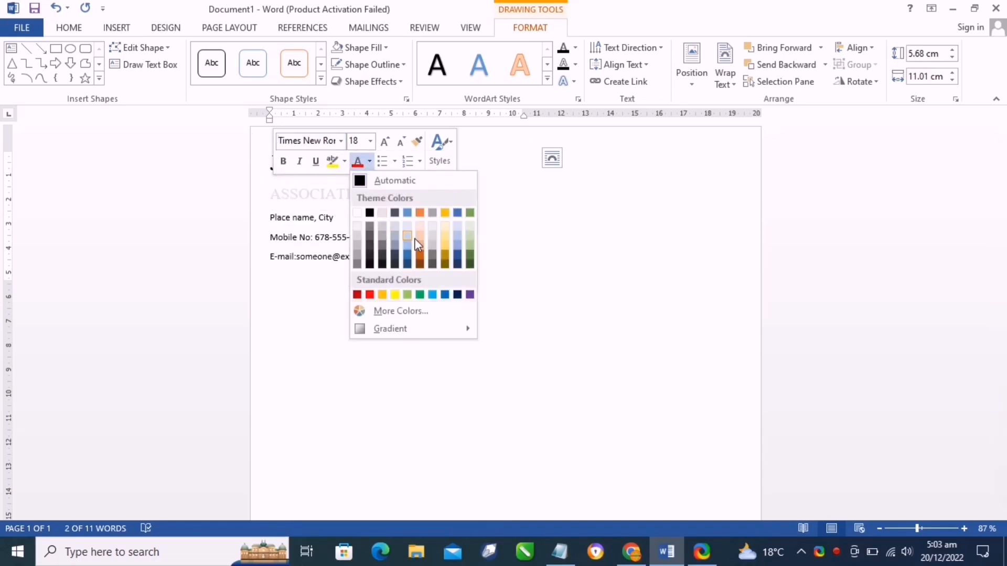
left_click(433, 295)
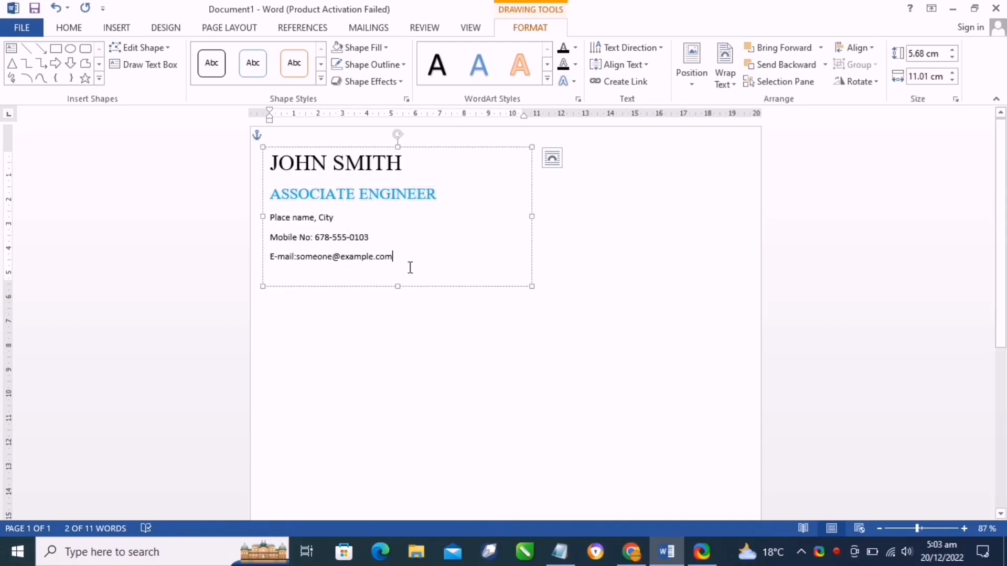
Format the place, mobile number and e-mail lines as 14 pt Times New Roman.
left_click_drag(404, 270, 266, 217)
left_click(361, 171)
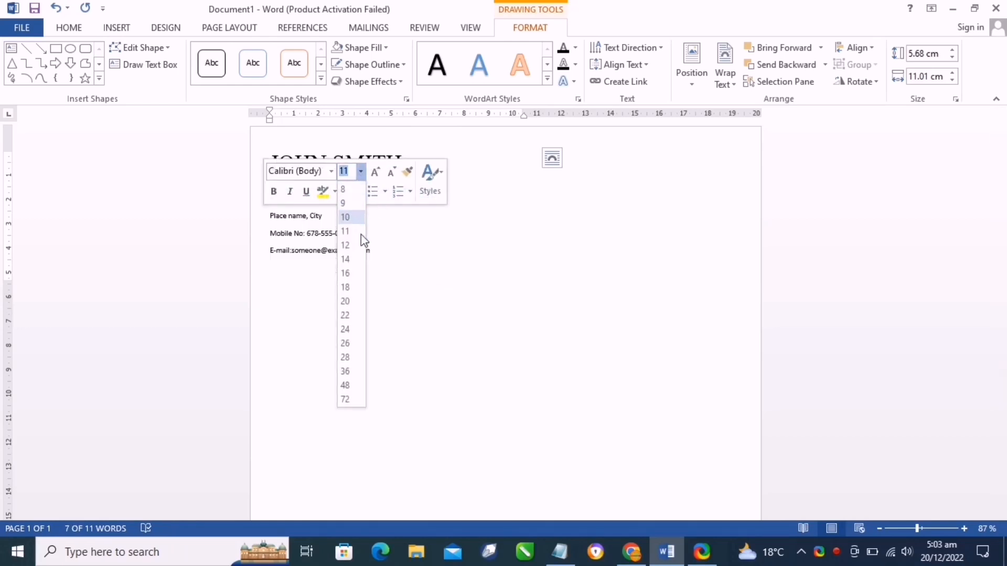
left_click(353, 266)
left_click(331, 171)
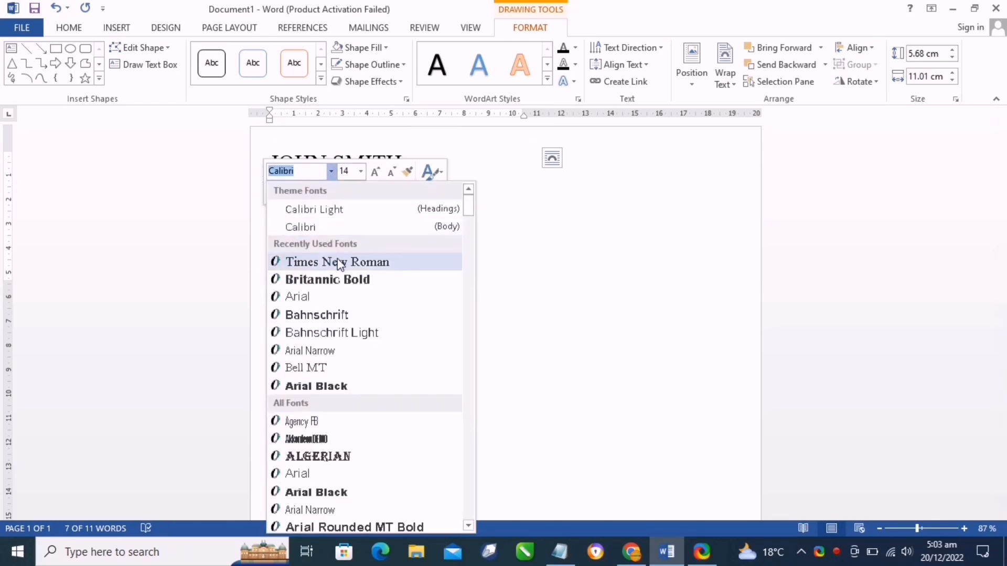
left_click(332, 261)
left_click(450, 263)
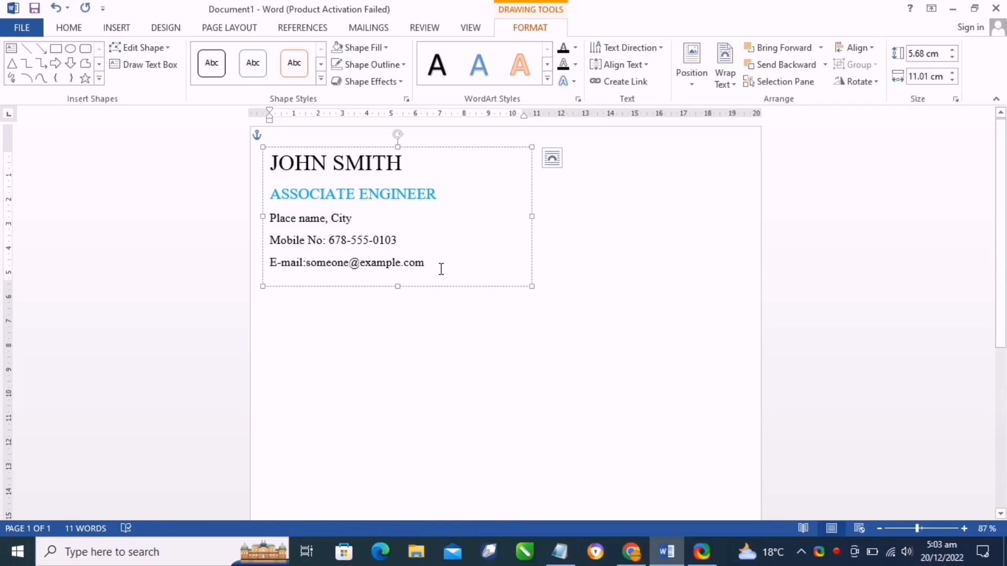
Make the contact lines, the name heading and the job title line bold.
left_click_drag(441, 269, 269, 216)
left_click(279, 196)
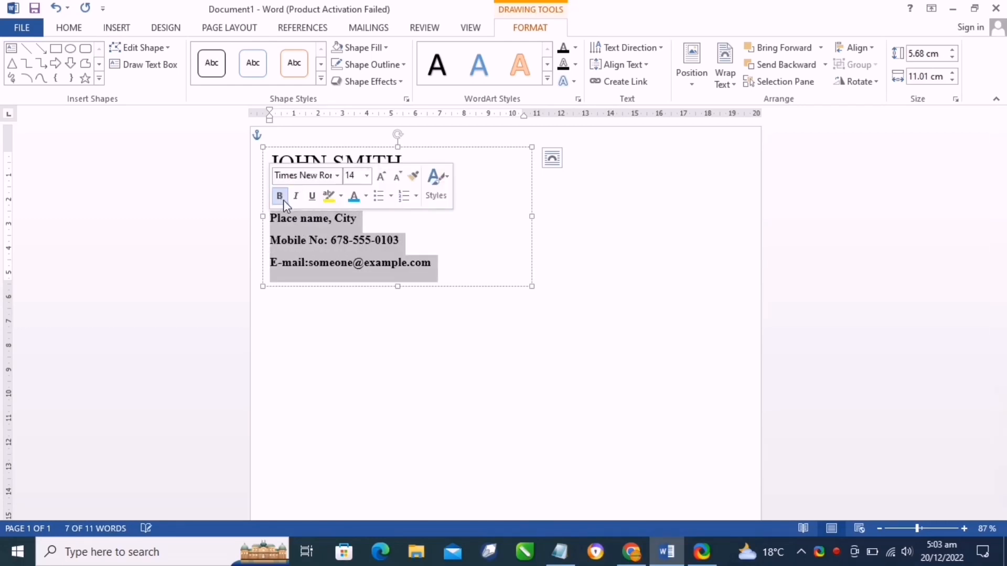
left_click(401, 163)
left_click_drag(401, 164, 269, 164)
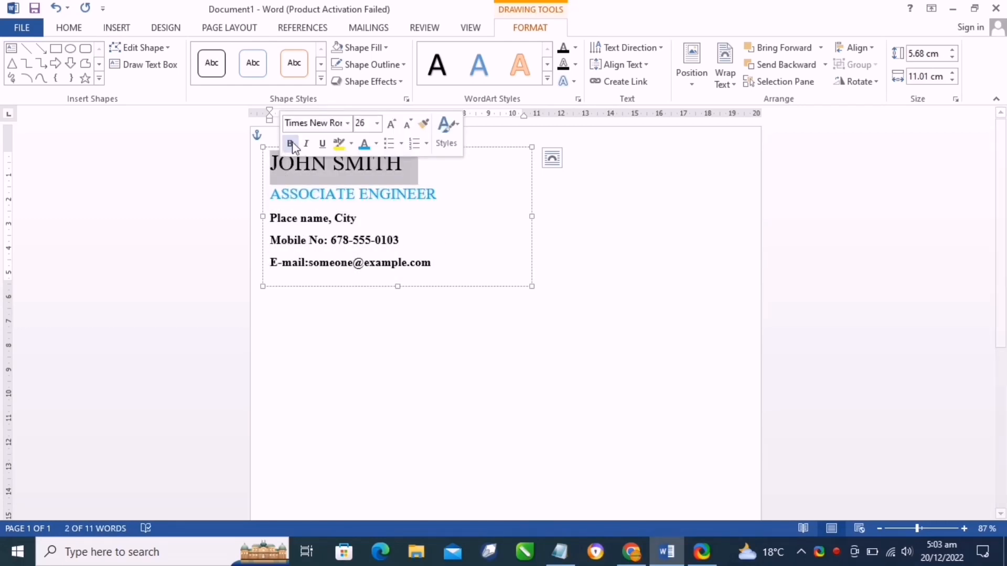
left_click(290, 143)
left_click(442, 194)
left_click_drag(443, 193, 300, 185)
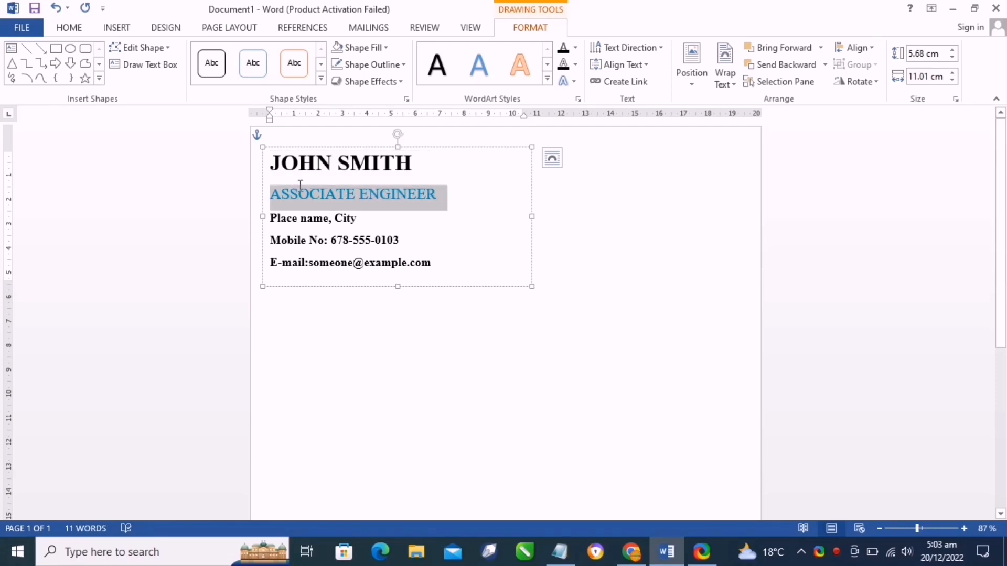
left_click(308, 164)
Shorten the text box slightly at its lower edge and deselect it.
left_click(393, 240)
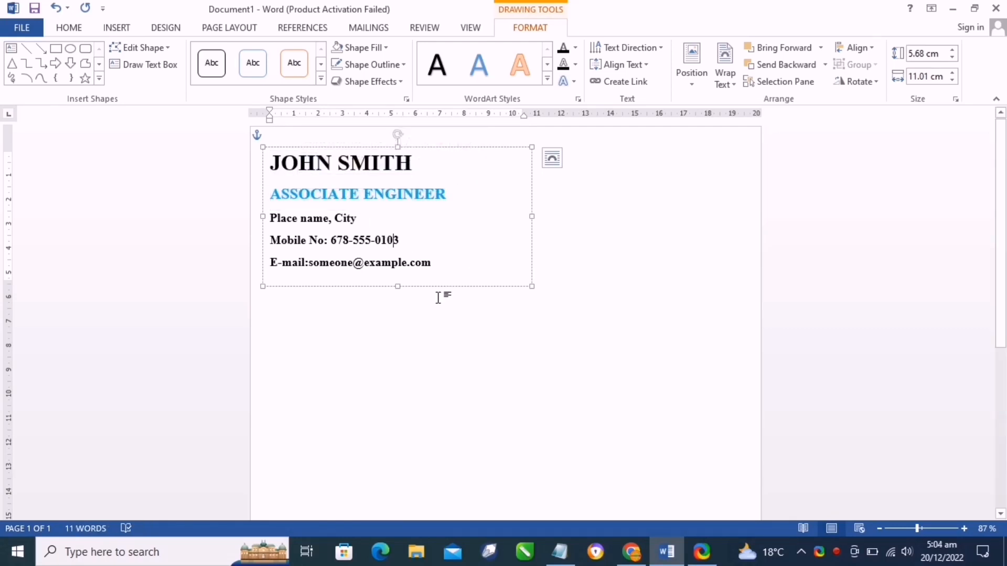
left_click(402, 290)
left_click(401, 244)
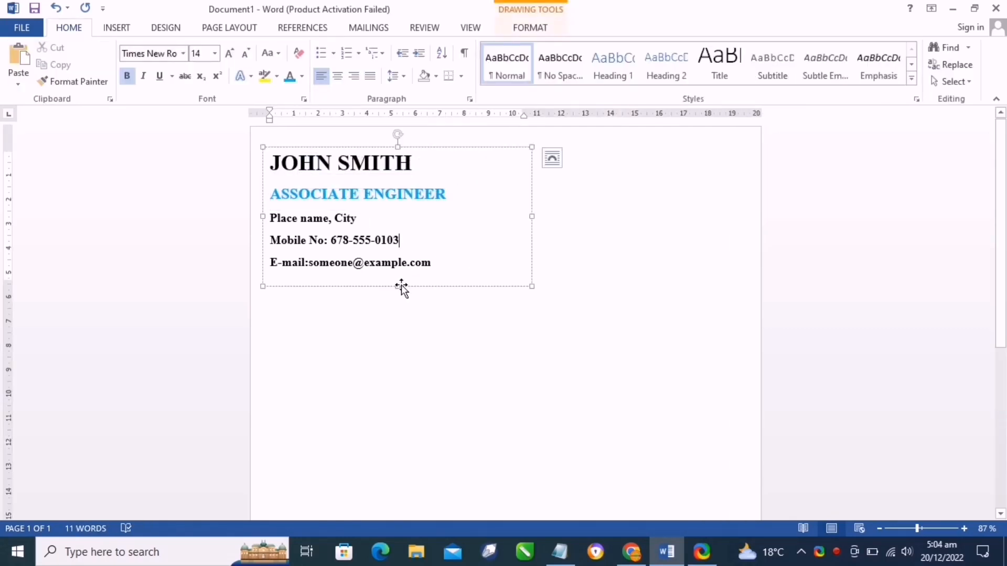
left_click(400, 290)
left_click(444, 237)
left_click_drag(397, 287, 398, 279)
left_click(542, 375)
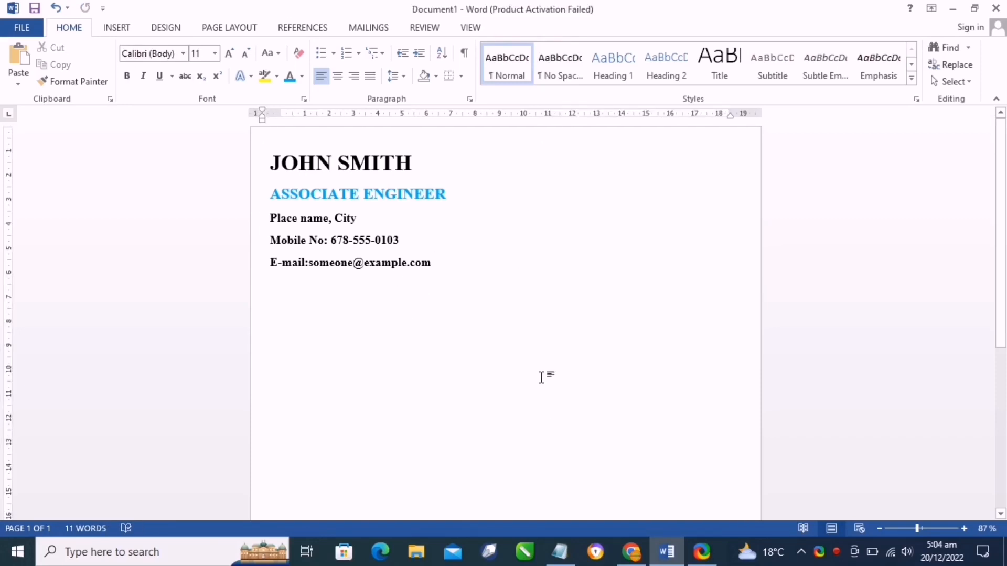
Draw a rectangle about 4.7 cm high and 4.8 cm wide beside the header text, near the page's right side.
left_click(107, 29)
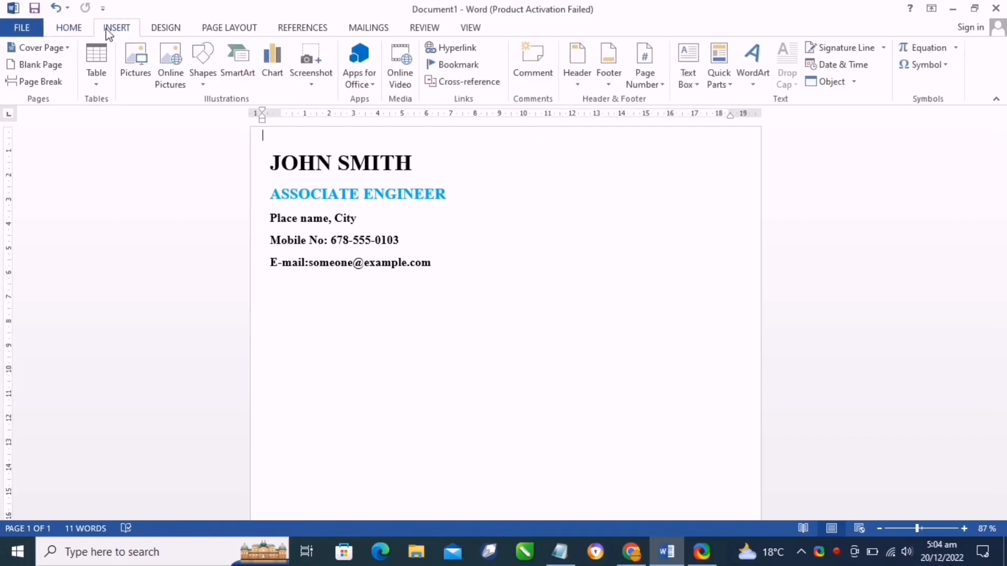
left_click(205, 60)
left_click(241, 116)
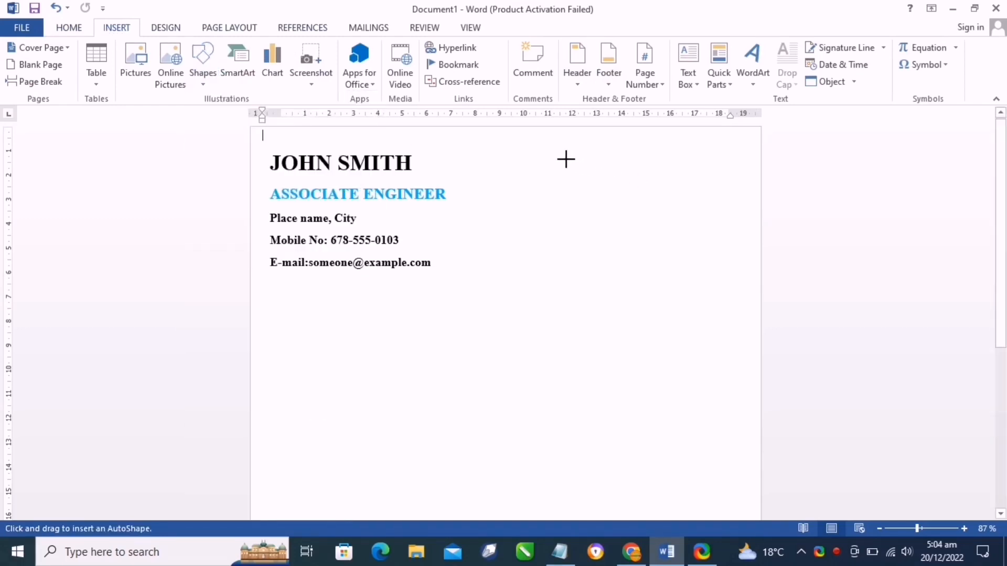
mouse_move(572, 156)
left_mouse_down()
mouse_move(609, 175)
mouse_move(688, 270)
left_mouse_up()
Enlarge the blue rectangle and set its height and width to 5.1 cm.
left_click_drag(629, 157, 629, 152)
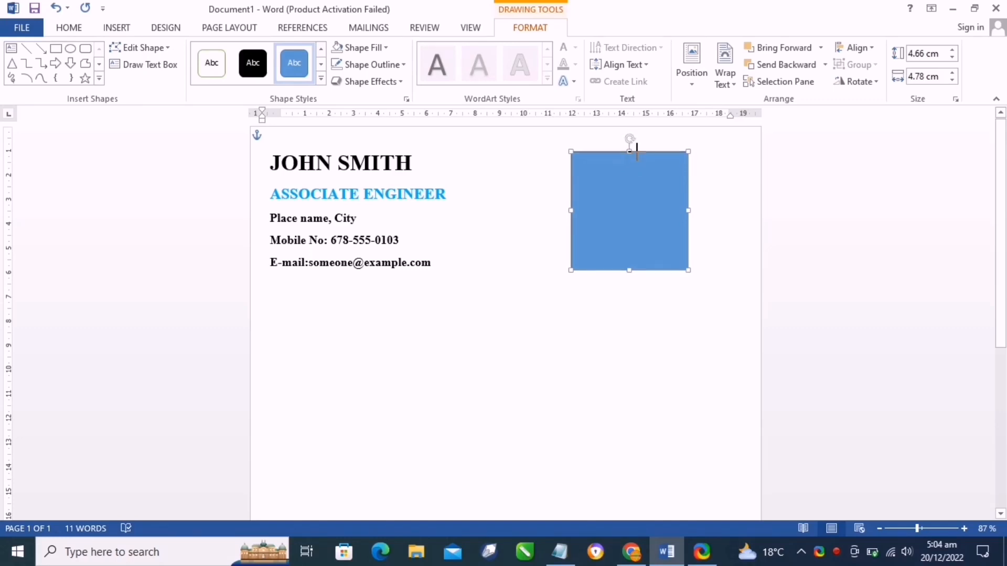
left_click_drag(688, 212, 701, 212)
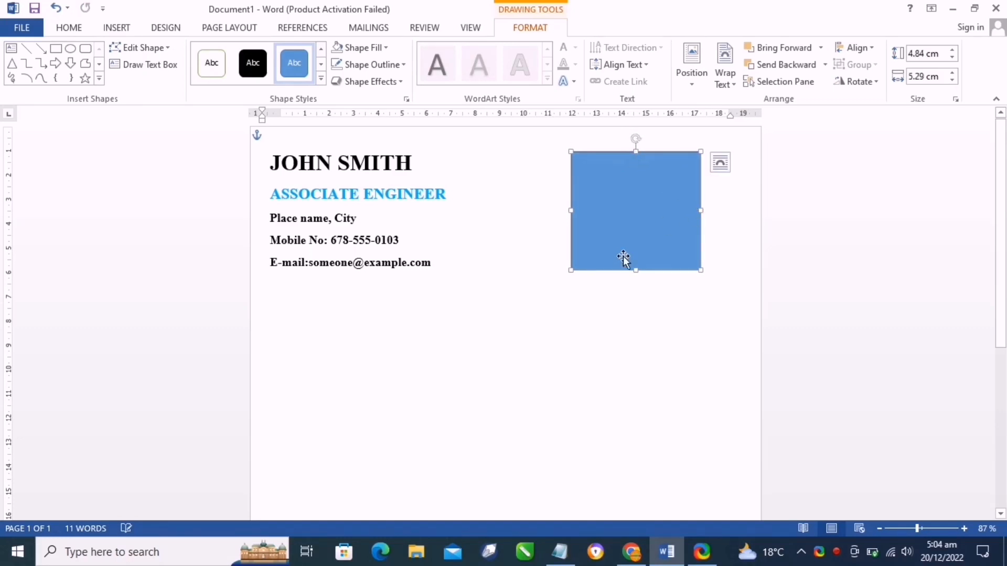
left_click_drag(637, 271, 637, 276)
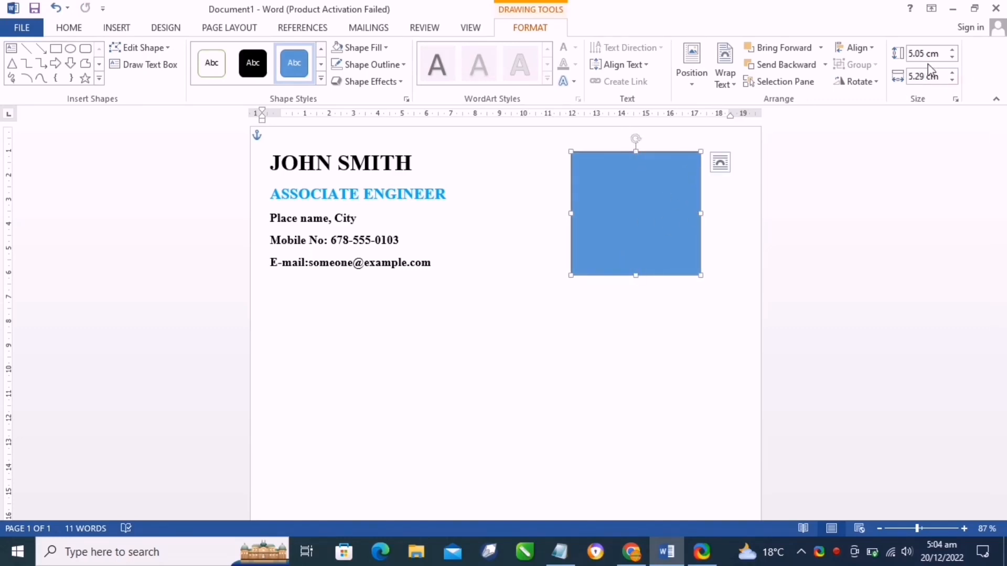
left_click(951, 79)
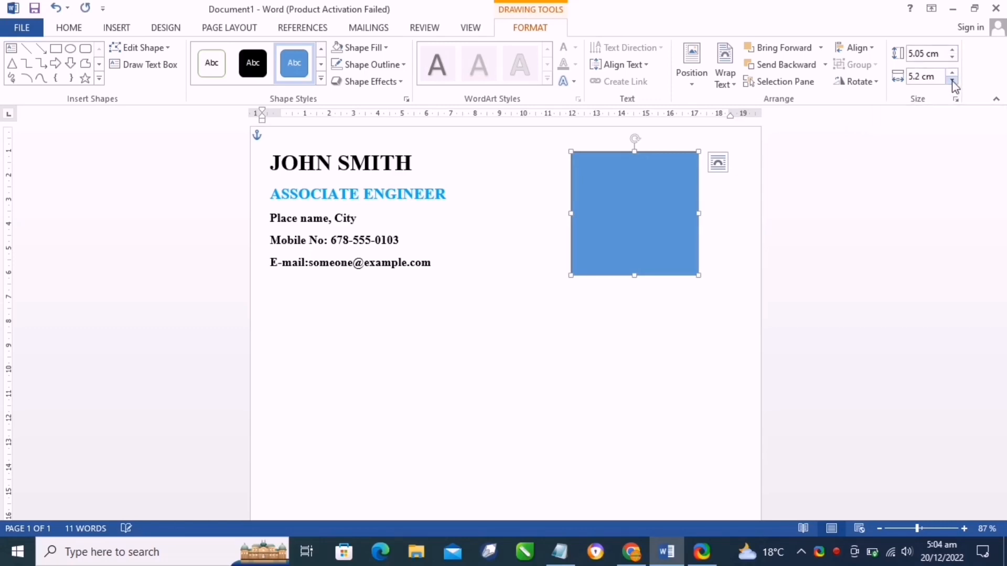
left_click(951, 80)
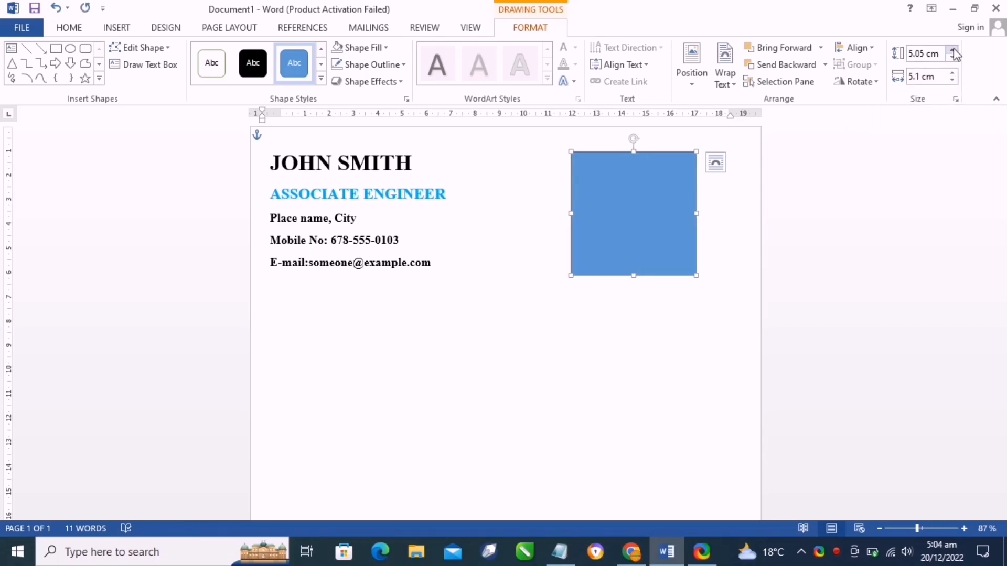
Fill the square with the portrait photo of the man in a dark jacket from the Downloads folder and remove its outline.
left_click(357, 47)
left_click(355, 215)
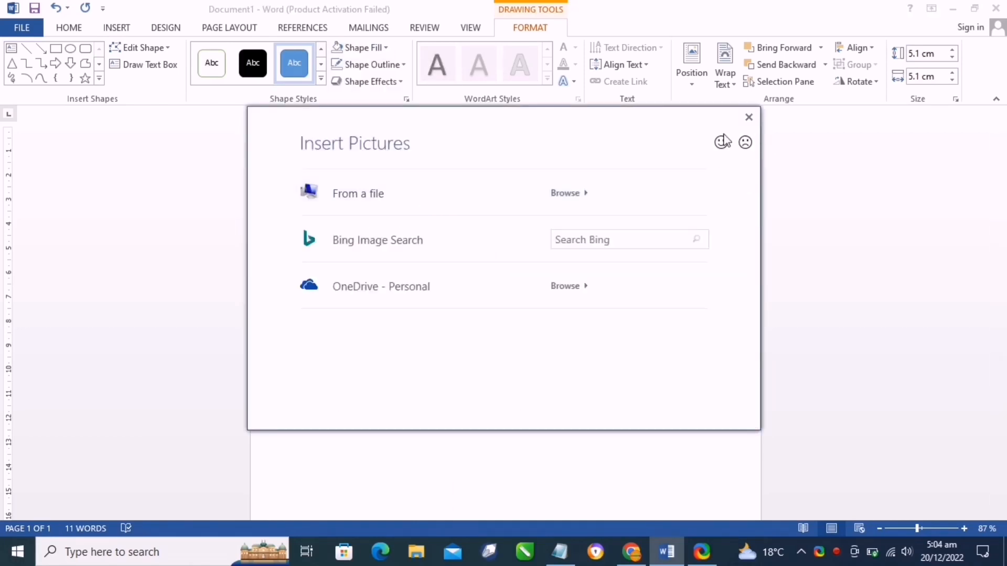
left_click(441, 197)
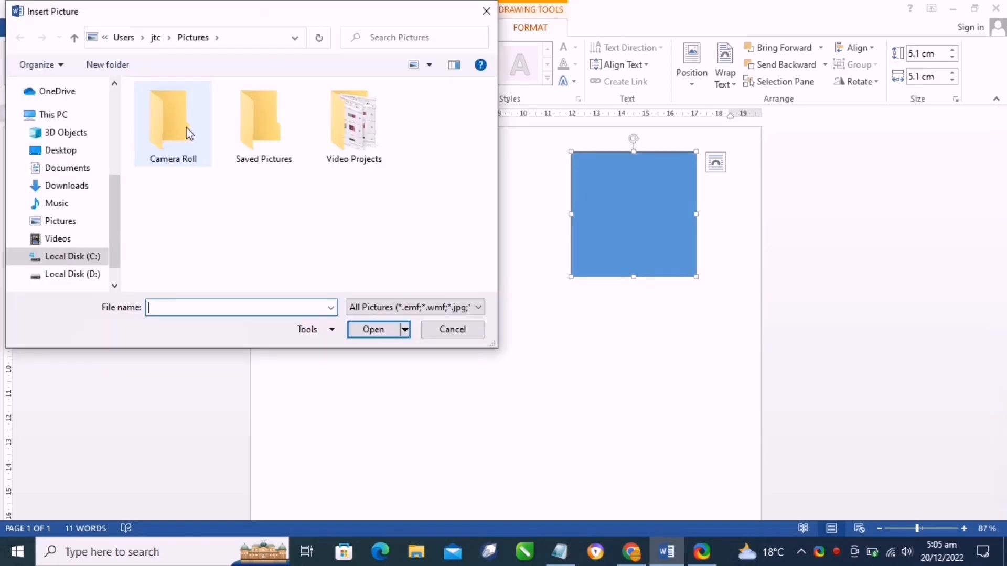
left_click(69, 185)
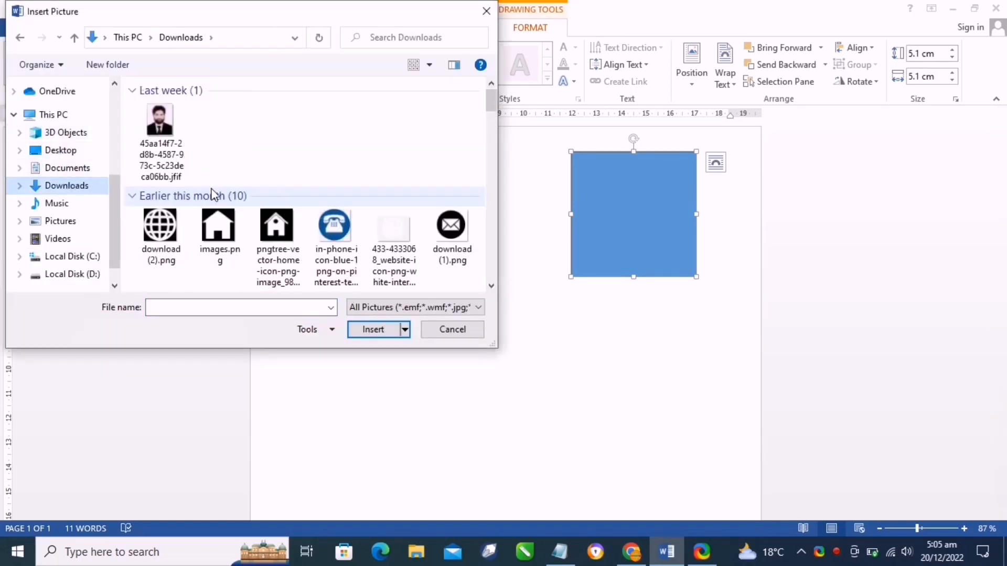
scroll(214, 196, "down", 7)
double_click(334, 208)
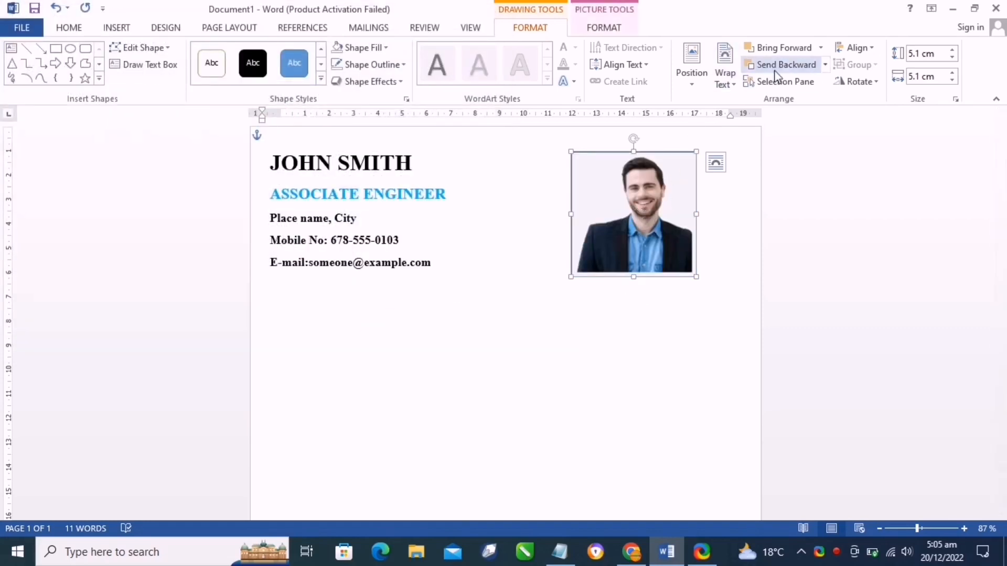
left_click(350, 68)
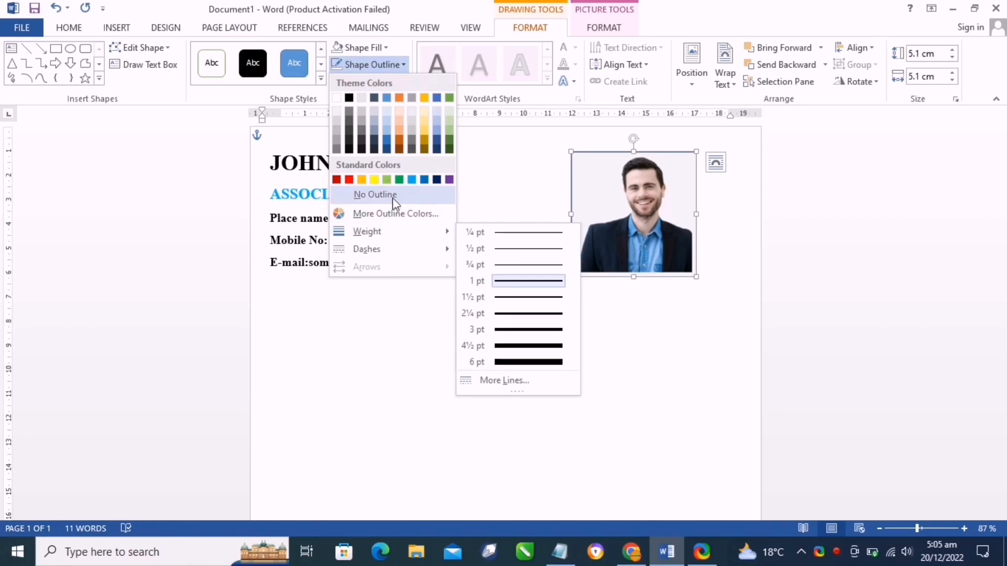
left_click(375, 196)
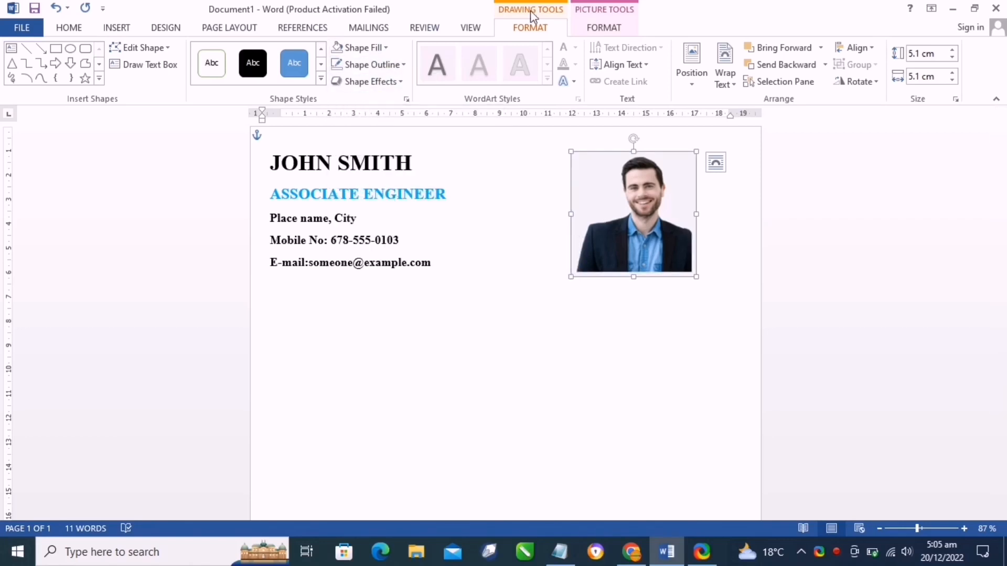
Crop the portrait with the Fill option, enlarging and repositioning the image so it covers the whole square frame.
left_click(604, 27)
left_click(868, 84)
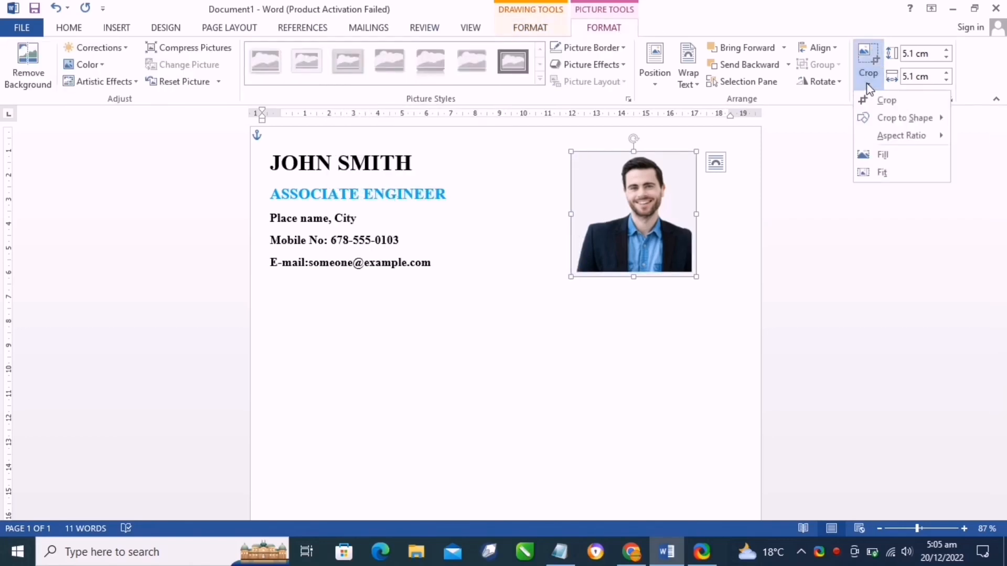
left_click(889, 151)
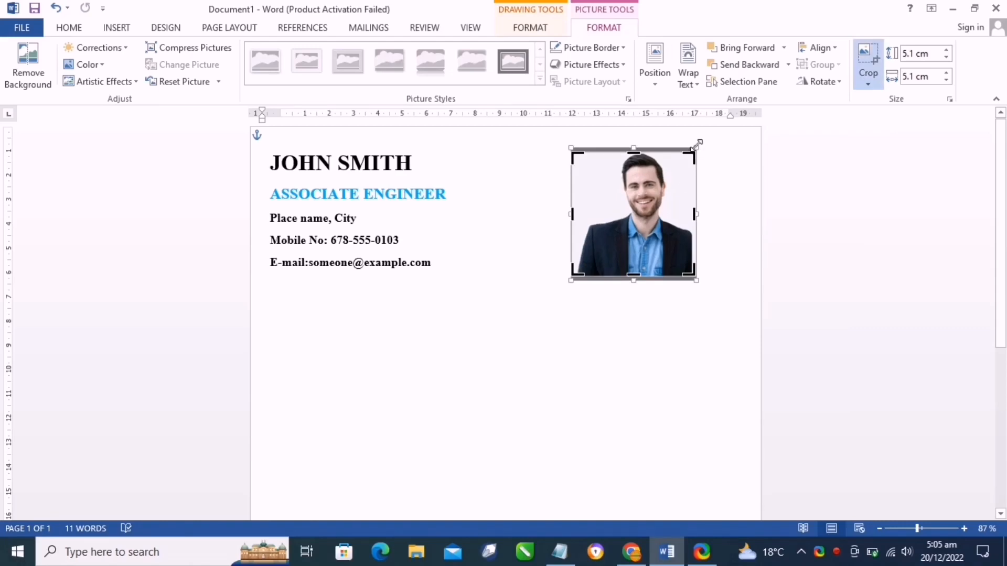
left_click_drag(697, 146, 712, 131)
mouse_move(670, 197)
left_mouse_down()
mouse_move(667, 214)
mouse_move(647, 212)
mouse_move(660, 213)
left_mouse_up()
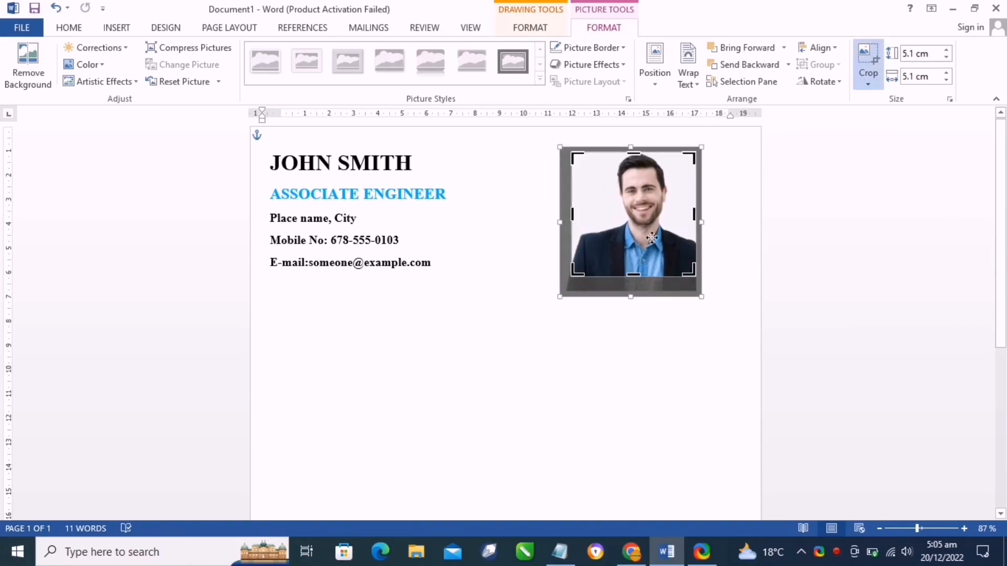
left_click(661, 363)
Finish cropping the portrait and apply the first preset picture effect to it.
left_click(619, 258)
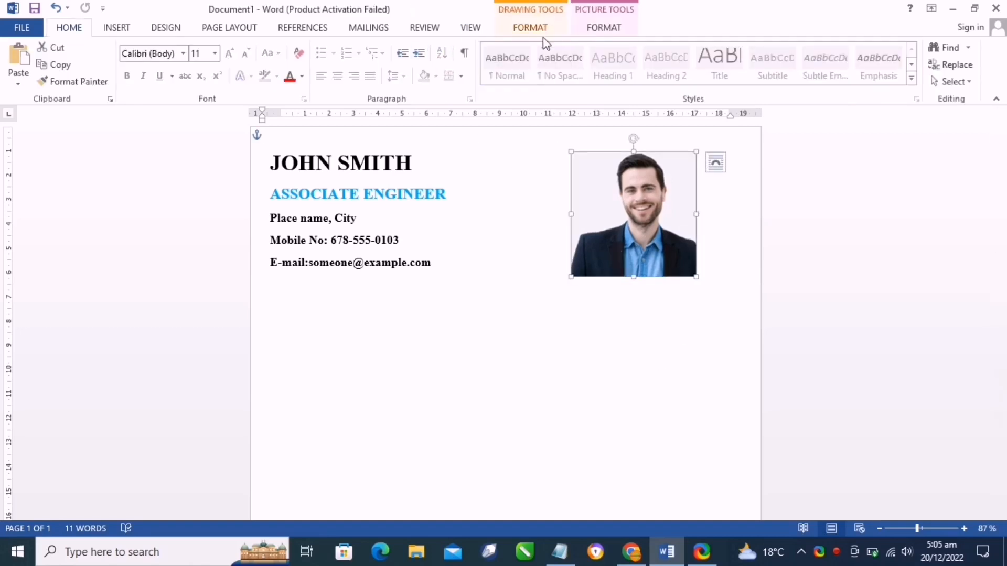
left_click(530, 28)
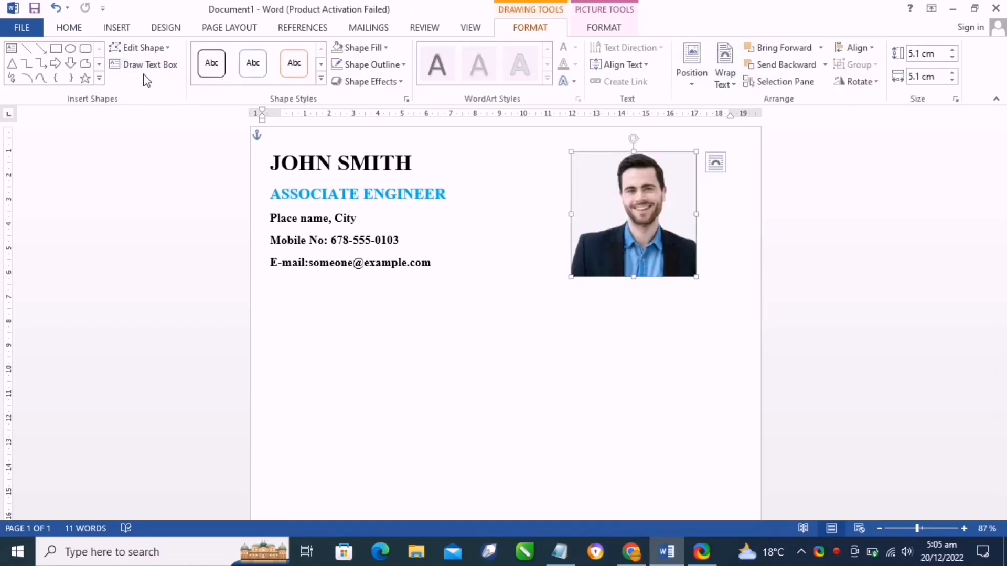
left_click(604, 30)
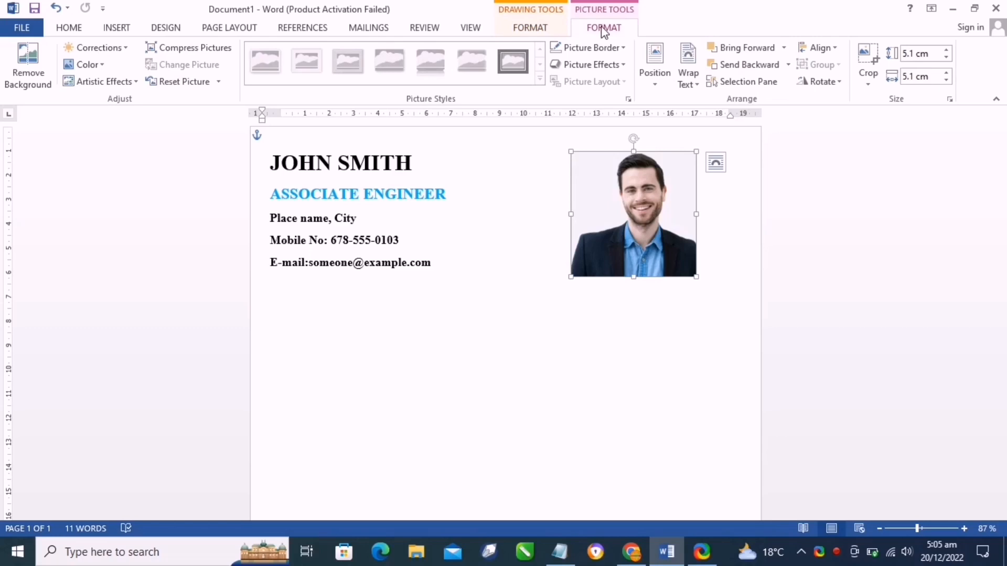
left_click(590, 65)
mouse_move(594, 110)
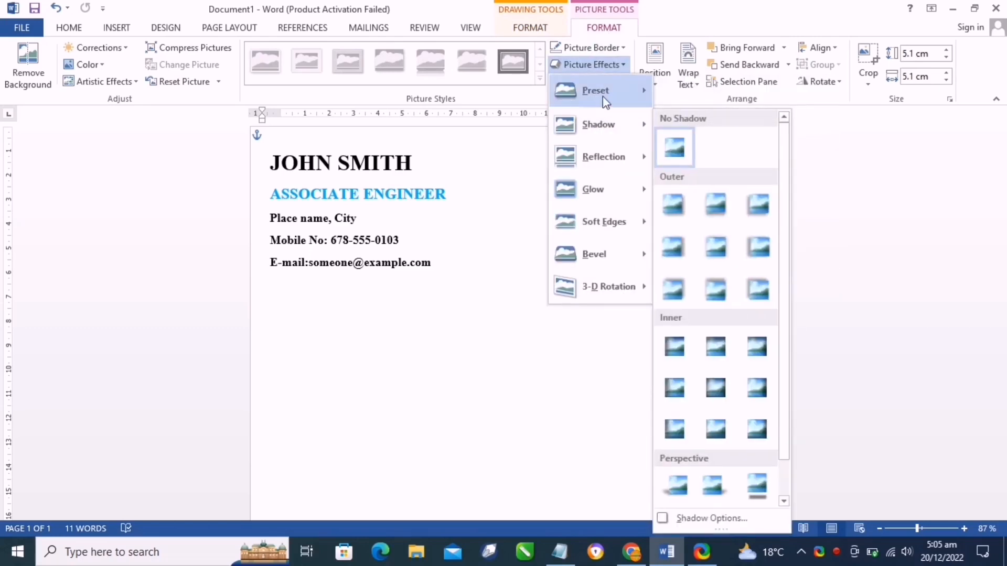
mouse_move(648, 90)
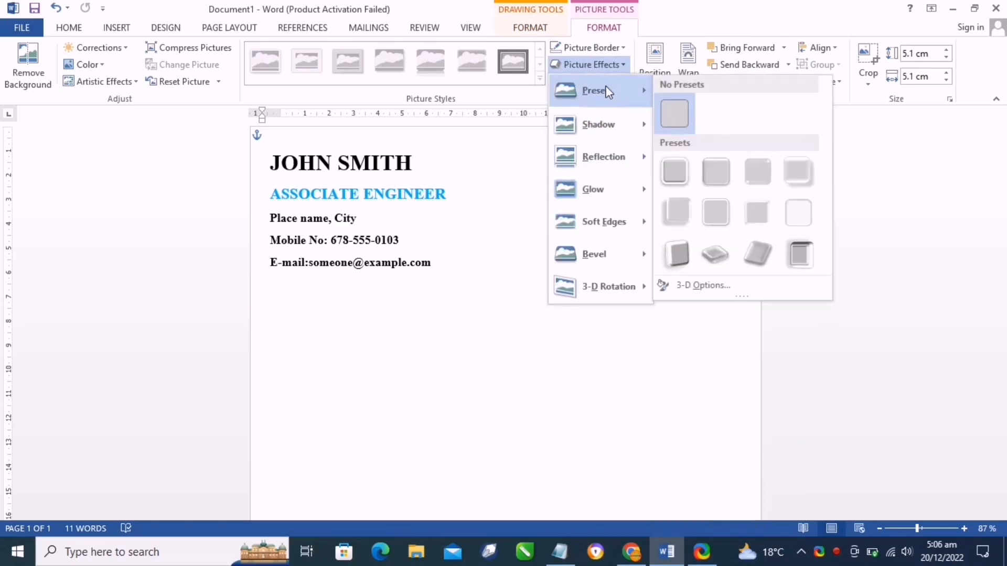
left_click(686, 162)
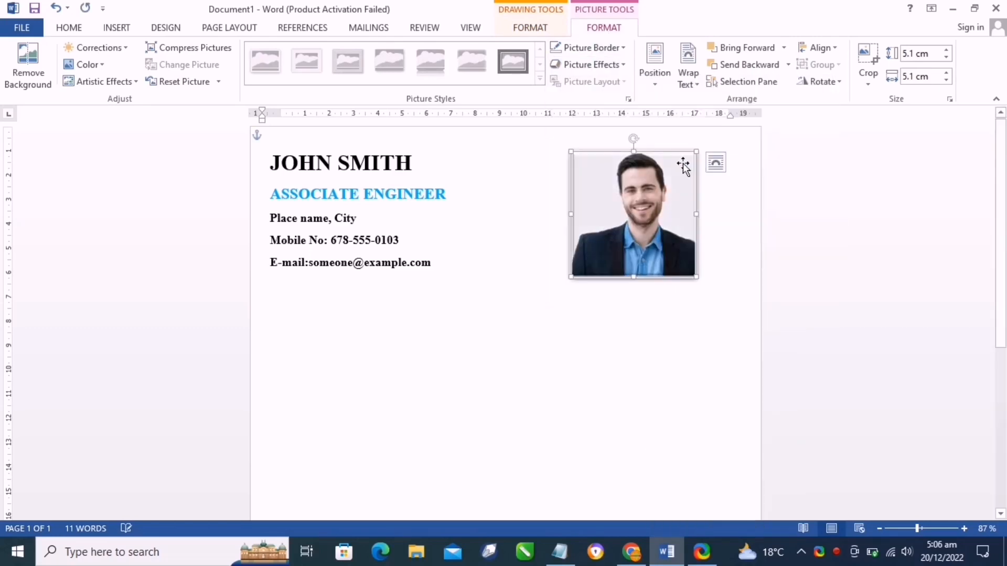
Give the portrait a light blue outline with a weight of 2¼ pt.
left_click(527, 29)
left_click(362, 64)
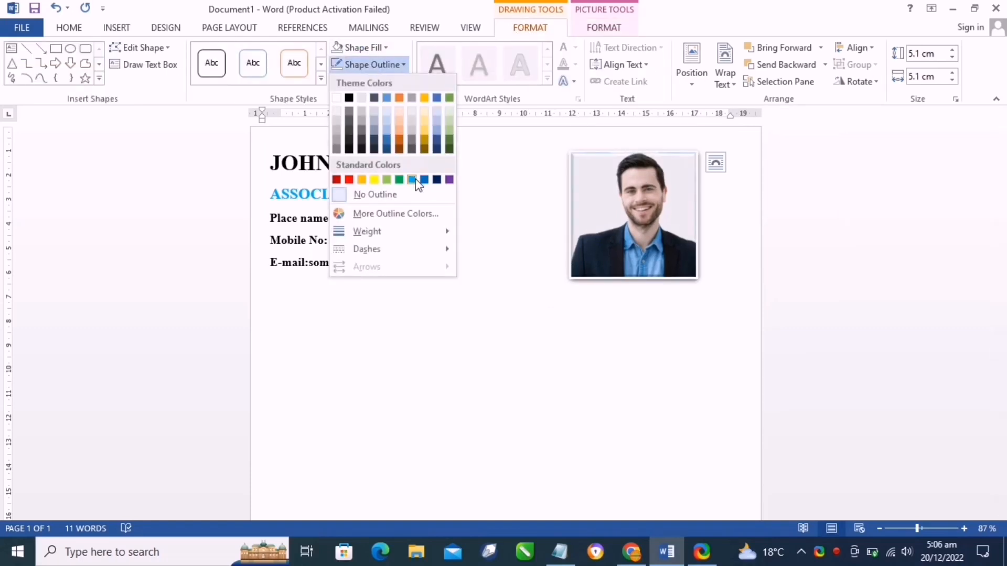
left_click(412, 180)
left_click(367, 64)
mouse_move(383, 231)
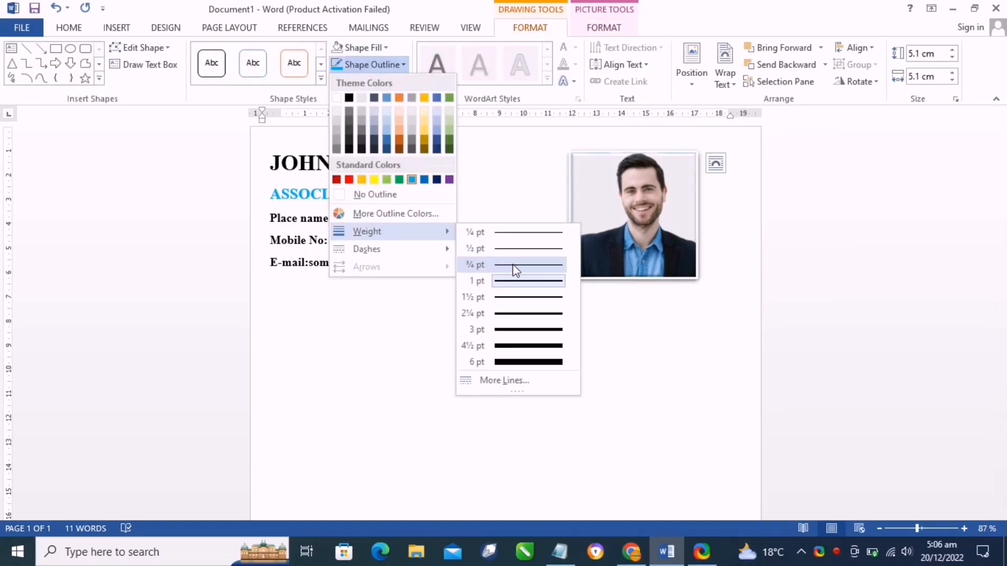
left_click(510, 314)
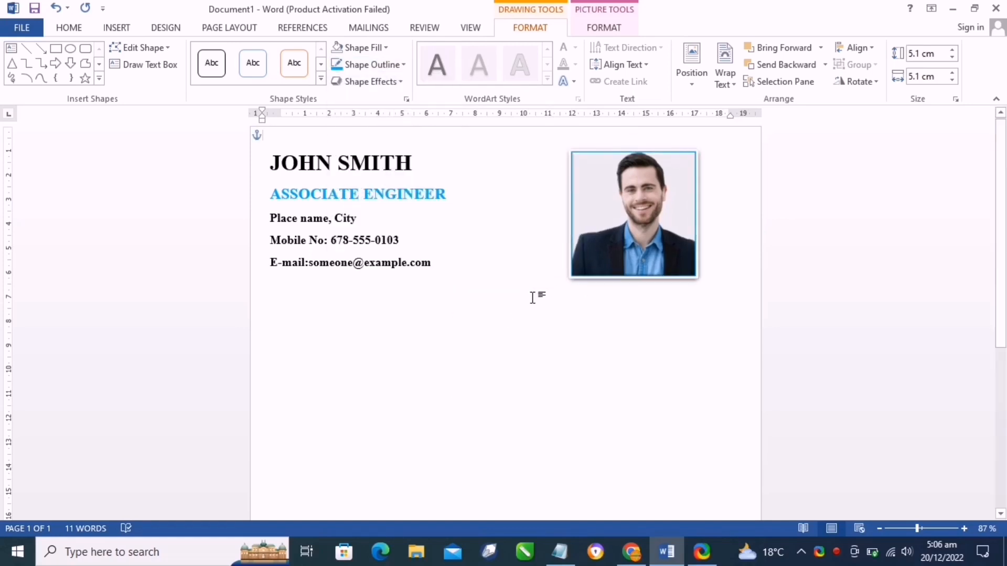
left_click(532, 297)
scroll(576, 267, "down", 2)
scroll(575, 267, "up", 2)
Select the header text box together with the portrait and align them to each other with Align Middle.
left_click(386, 241)
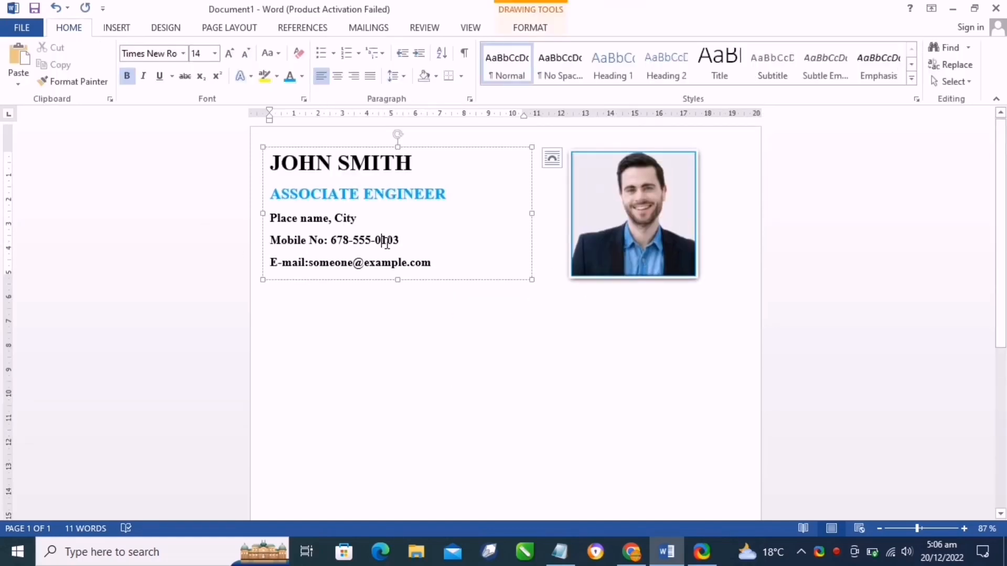
left_click(611, 211)
left_click(604, 30)
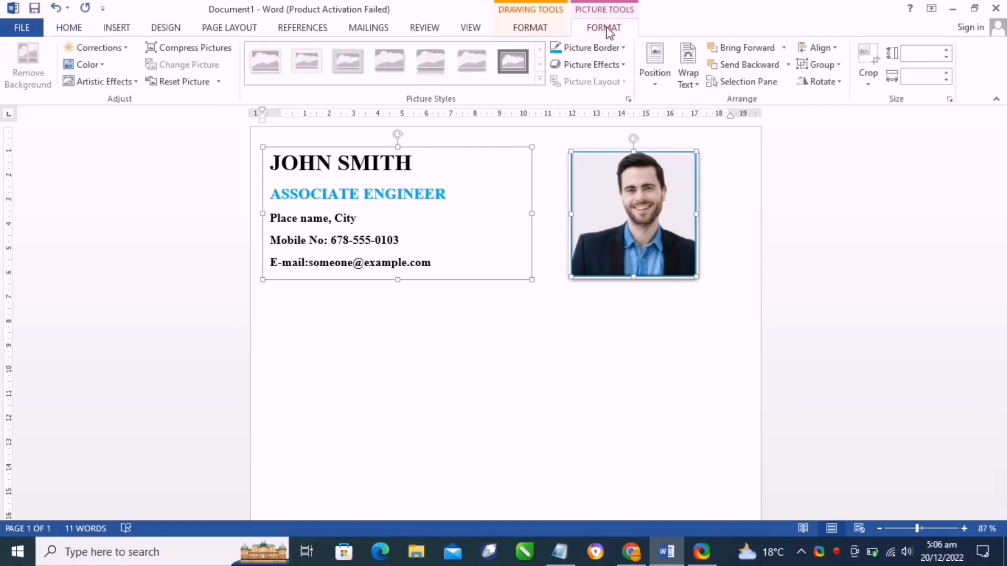
left_click(824, 48)
left_click(843, 139)
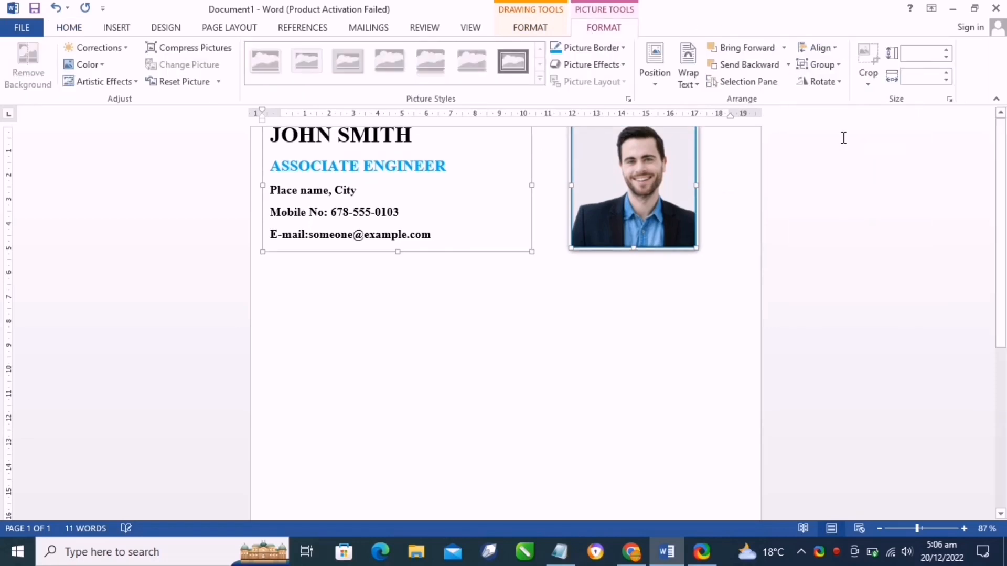
Try to align the header text box and the portrait with Align Center.
left_click(819, 48)
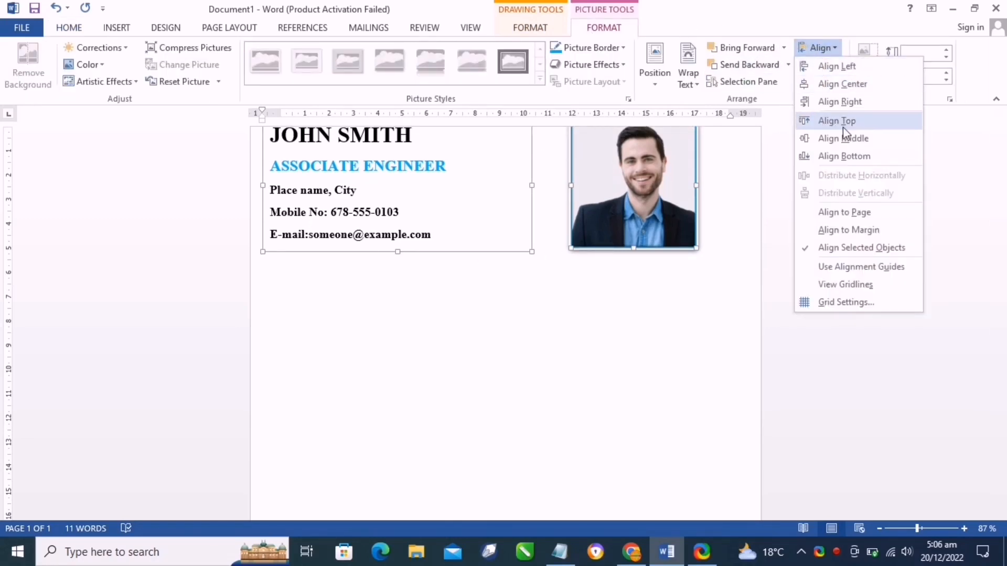
left_click(858, 89)
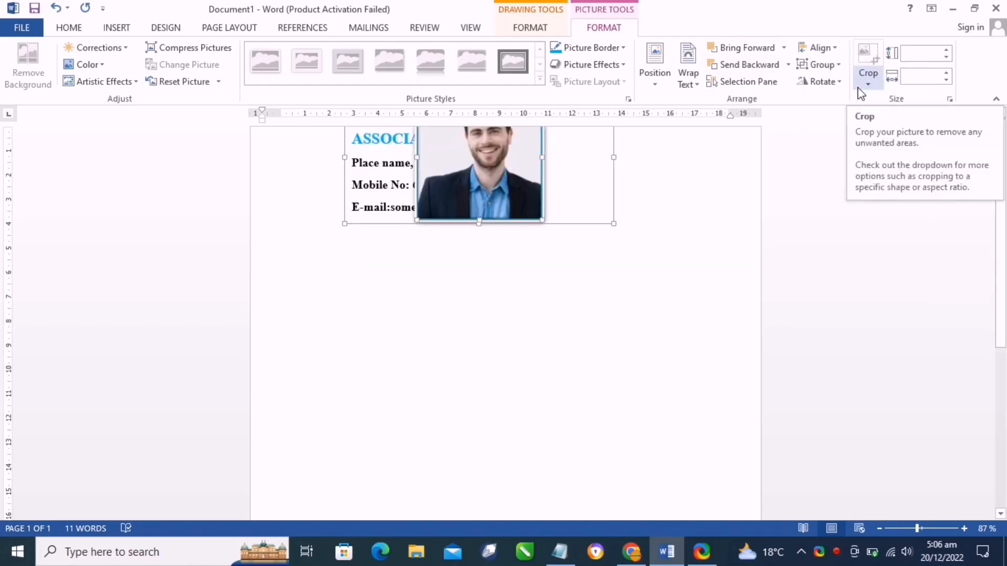
key("ctrl+z")
Move the header text box and portrait together about 1.2 cm to the right and slightly down on the page.
left_click_drag(649, 239, 678, 270)
left_click(636, 356)
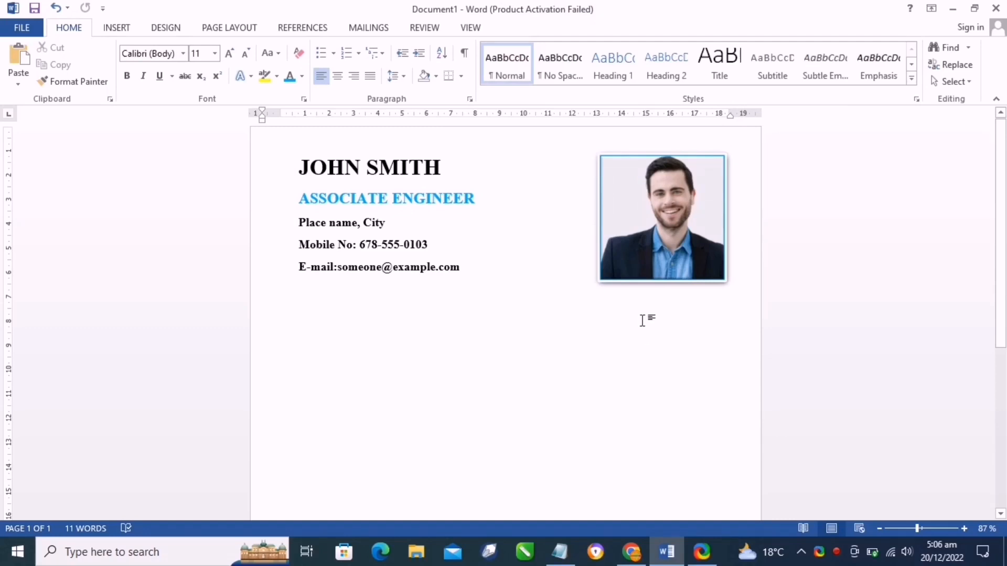
Draw a thin minus shape about 0.18 cm high and 27 cm wide below the header and give it a light blue outline.
left_click(117, 27)
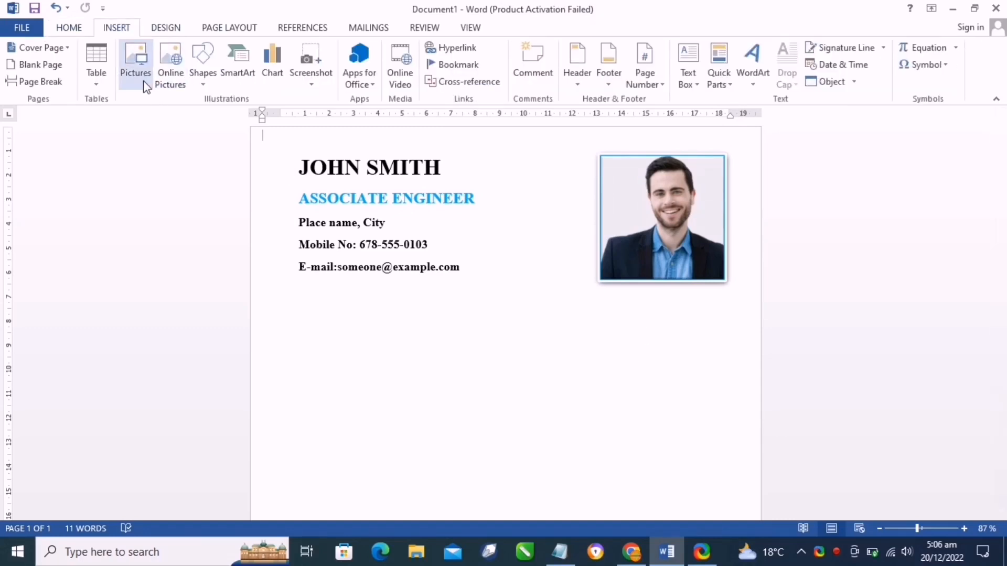
left_click(203, 68)
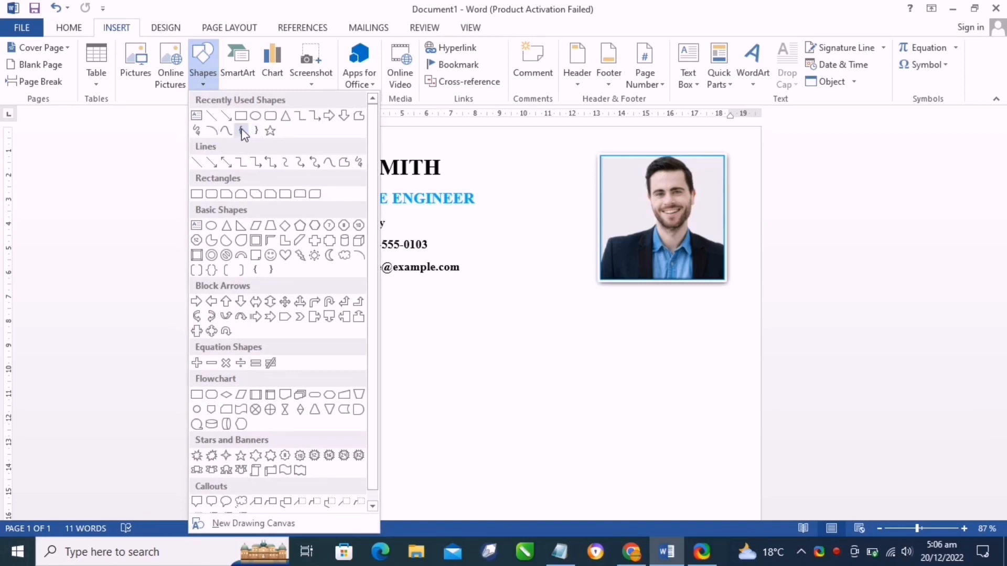
left_click(230, 302)
mouse_move(259, 307)
left_mouse_down()
mouse_move(377, 321)
mouse_move(813, 313)
mouse_move(856, 298)
mouse_move(937, 295)
mouse_move(918, 295)
left_mouse_up()
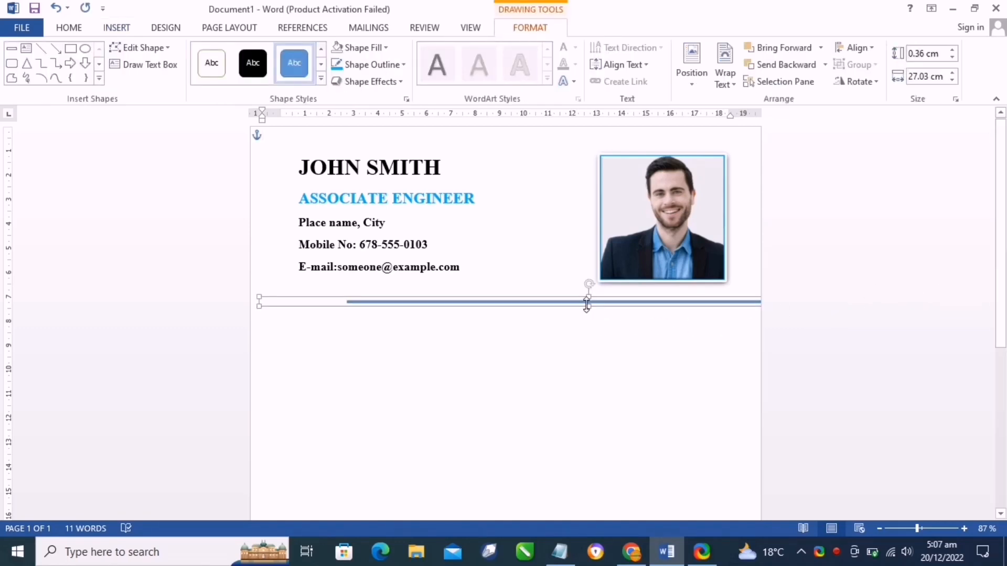
left_click_drag(589, 301, 509, 300)
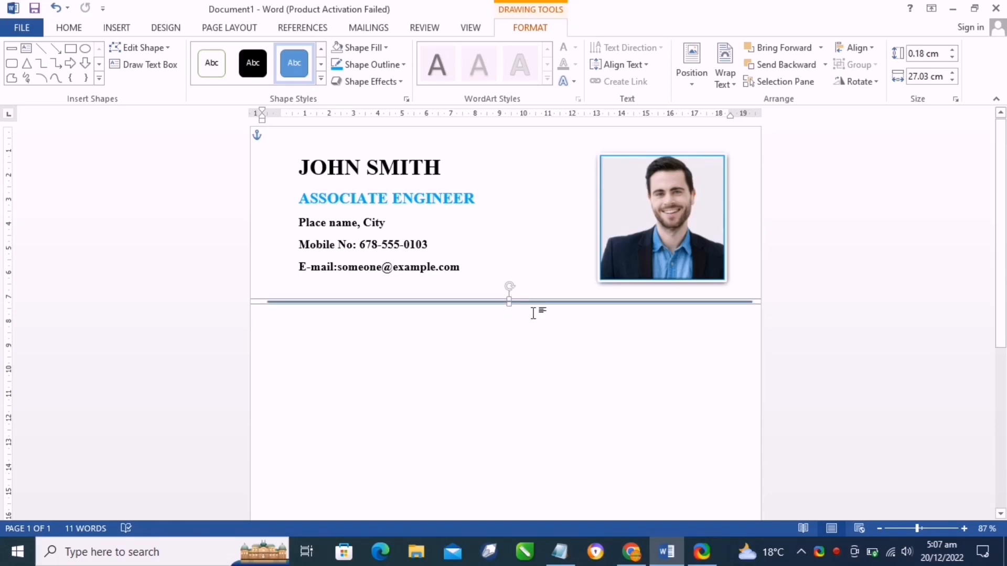
left_click(362, 64)
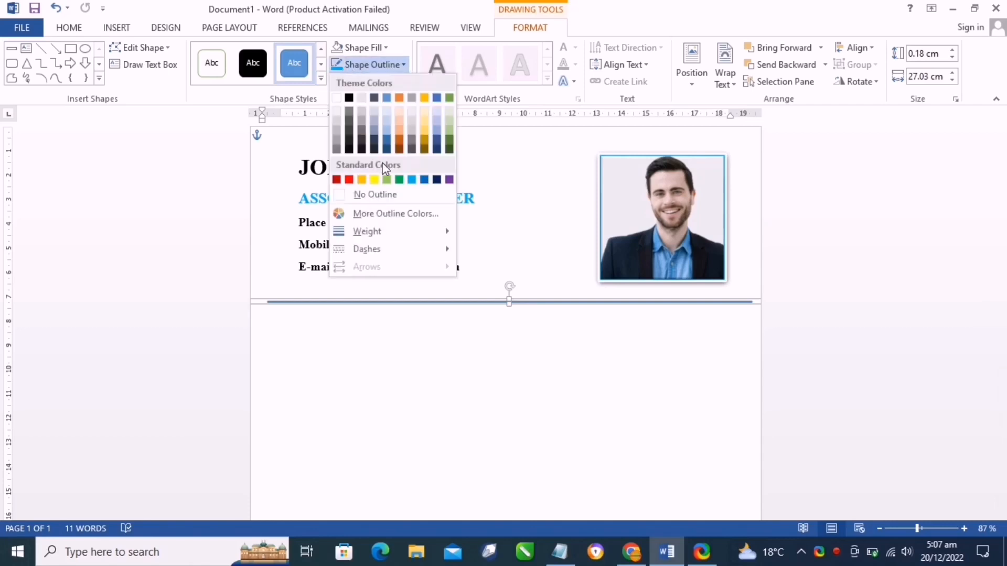
left_click(411, 181)
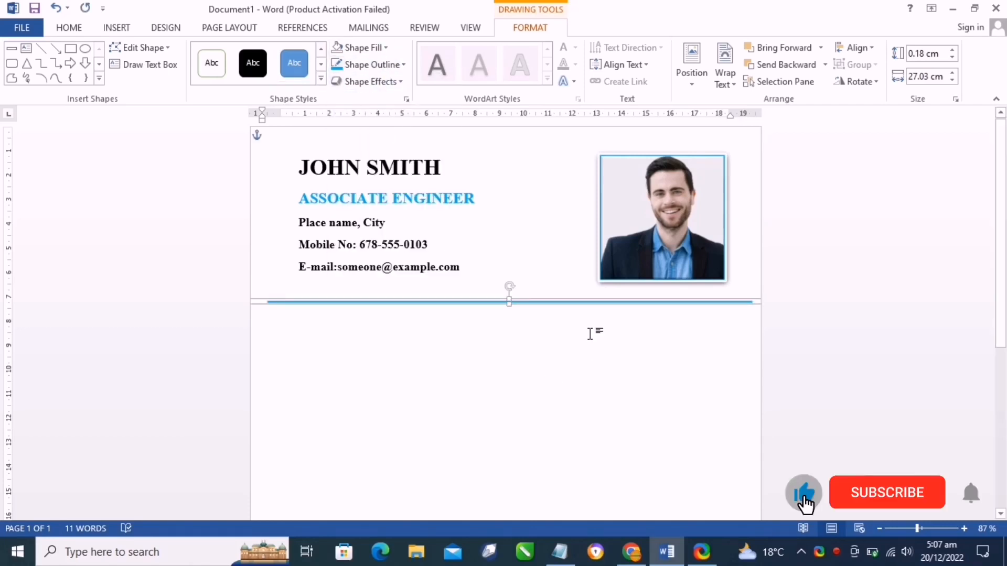
Resize the light blue line and centre it just below the header so that it spans nearly the full page width.
left_click_drag(504, 302, 636, 302)
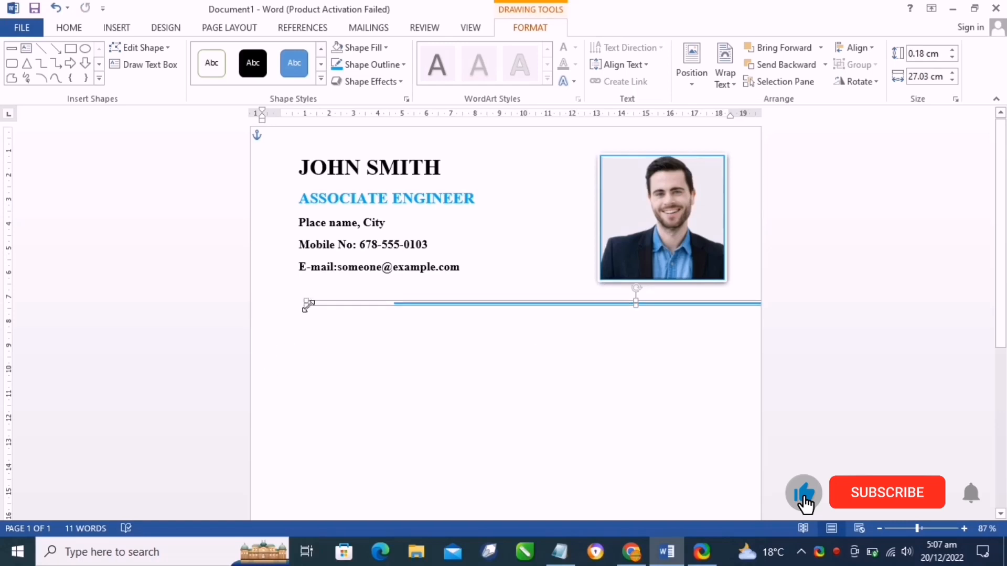
left_click_drag(310, 306, 388, 303)
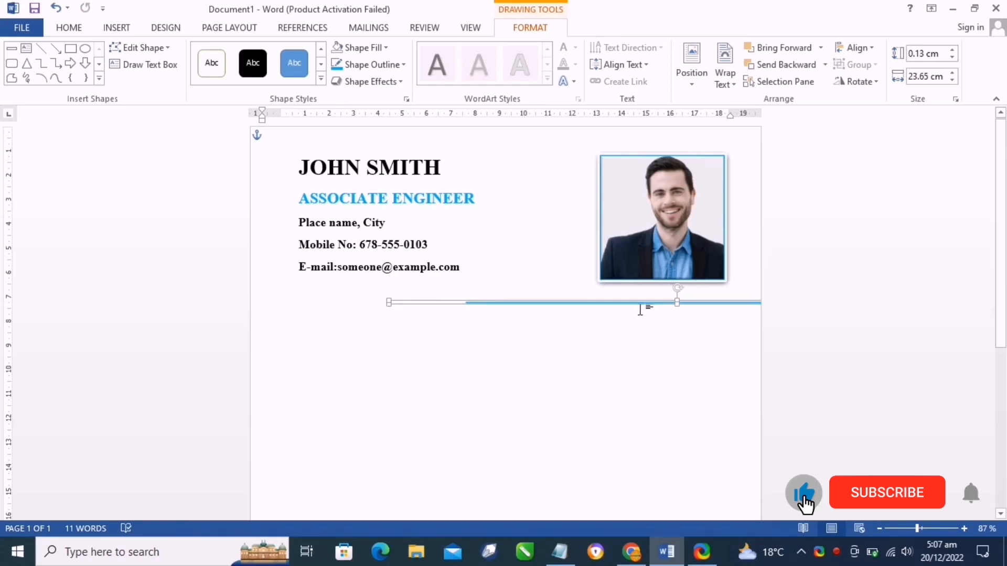
mouse_move(626, 306)
left_mouse_down()
mouse_move(418, 297)
mouse_move(590, 297)
mouse_move(641, 317)
left_mouse_up()
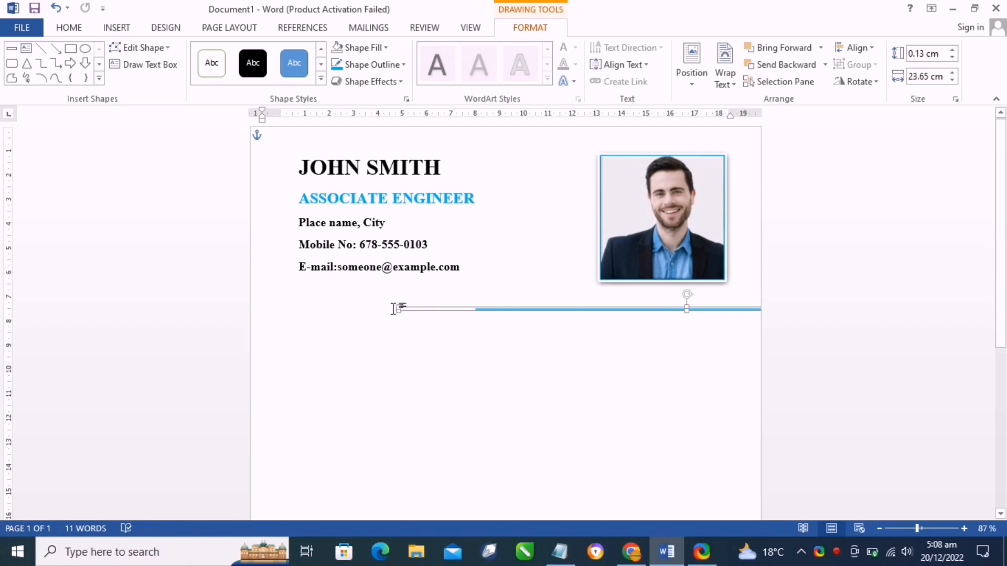
left_click_drag(397, 304, 299, 313)
left_click_drag(643, 313, 510, 295)
left_click(522, 366)
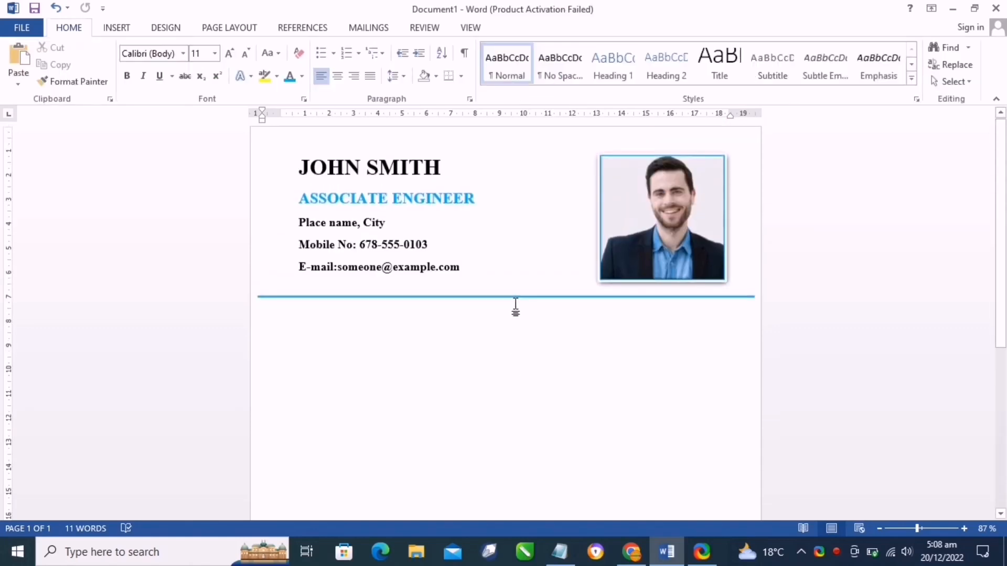
Draw a text box about 1.8 cm high and 9 cm wide just below the blue line, starting near the header text's left edge.
scroll(518, 368, "down", 3)
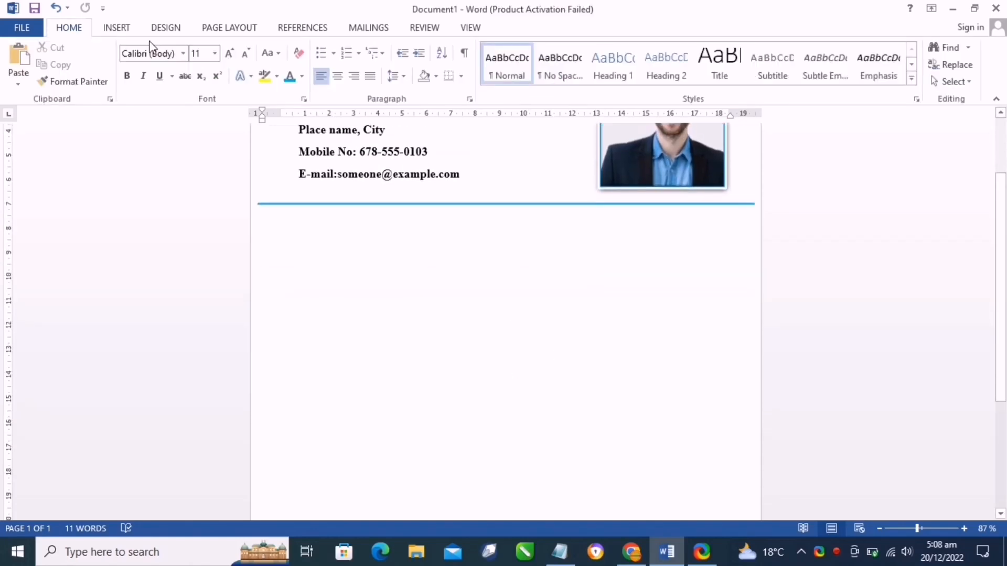
left_click(124, 30)
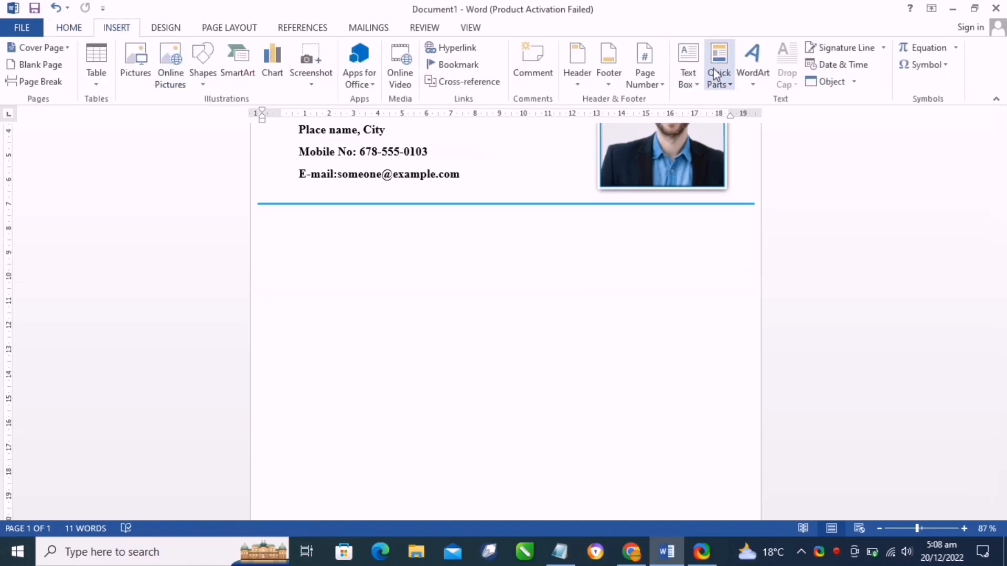
left_click(688, 76)
left_click(716, 398)
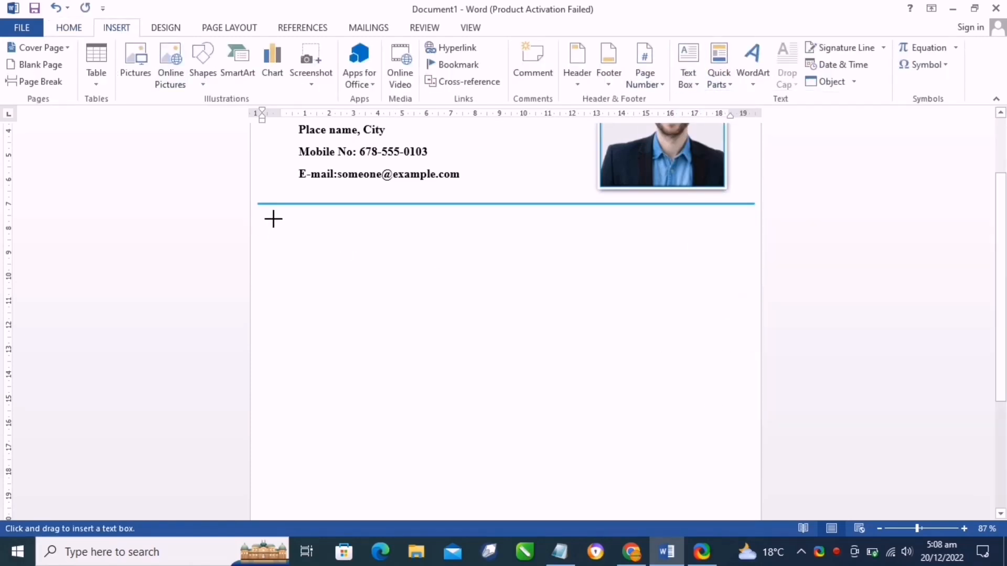
mouse_move(288, 213)
left_mouse_down()
mouse_move(386, 247)
mouse_move(509, 257)
left_mouse_up()
Remove the fill and the outline of the new text box.
left_click(365, 46)
left_click(347, 178)
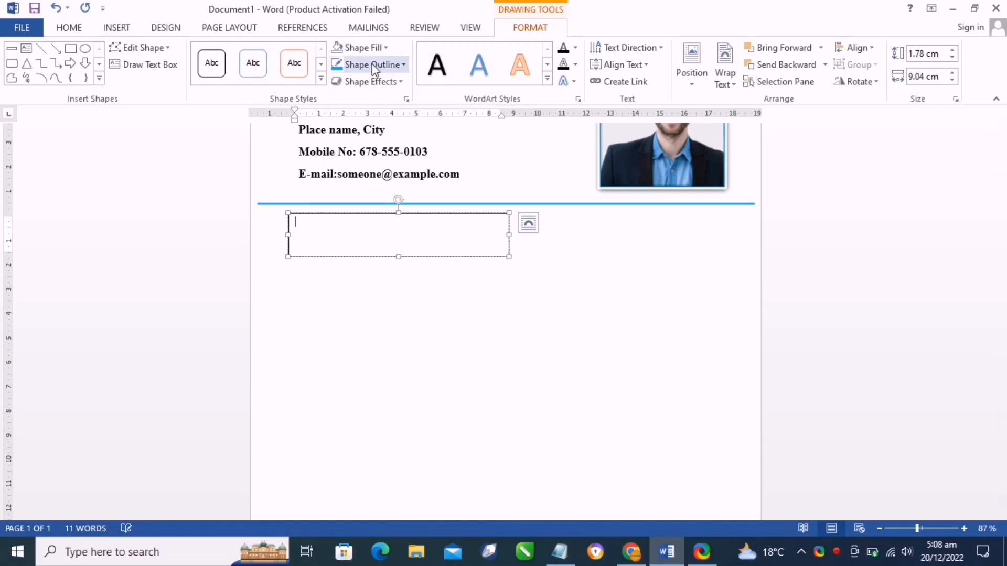
left_click(372, 64)
left_click(367, 195)
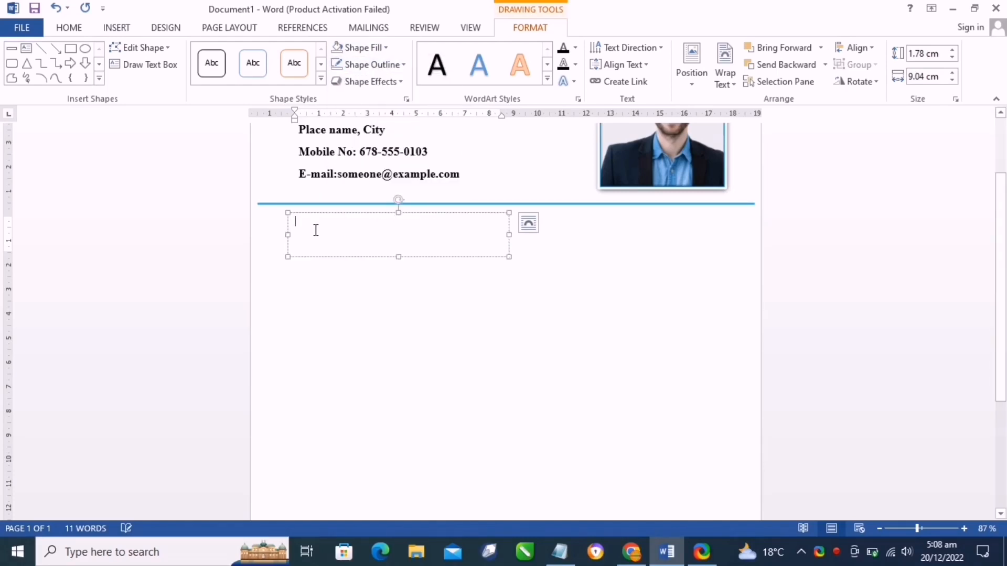
Copy the OBJECTIVE heading from simple cv.txt in Notepad and paste it into the empty text box in Word.
left_click(567, 543)
left_click_drag(4, 121, 102, 118)
right_click(76, 121)
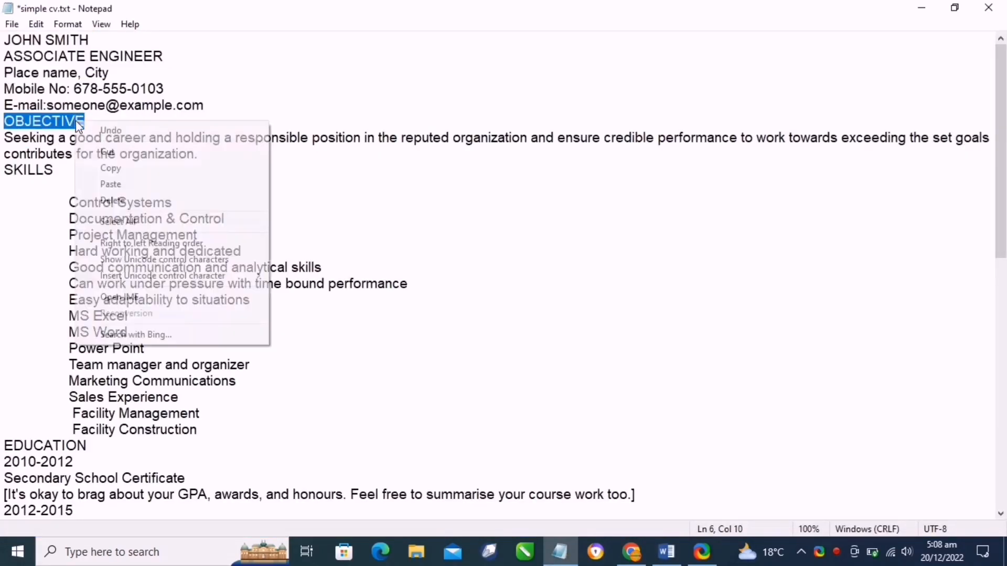
left_click(105, 167)
left_click(922, 7)
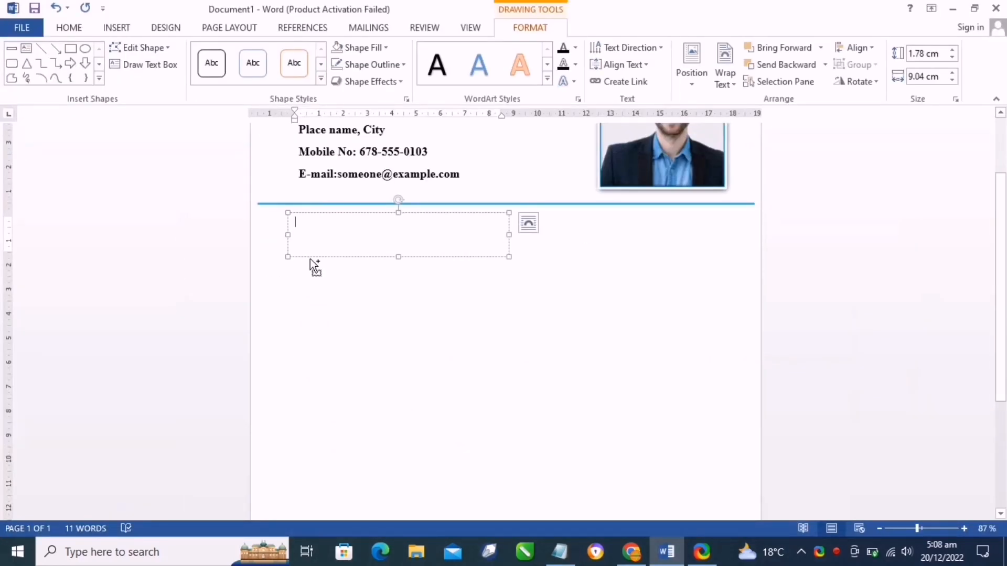
Format the OBJECTIVE heading in bold Times New Roman at size 26.
left_click_drag(336, 221, 292, 222)
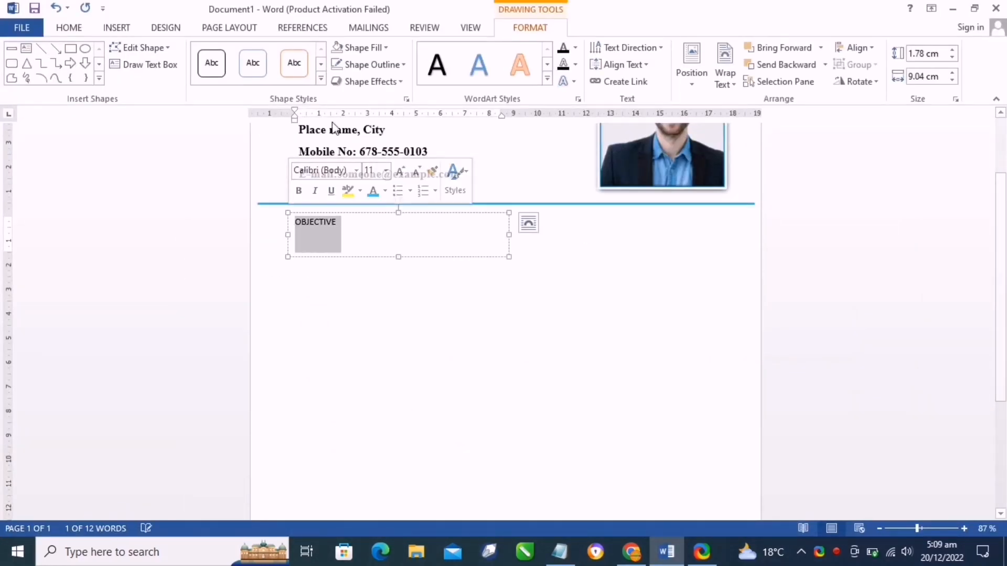
left_click(385, 171)
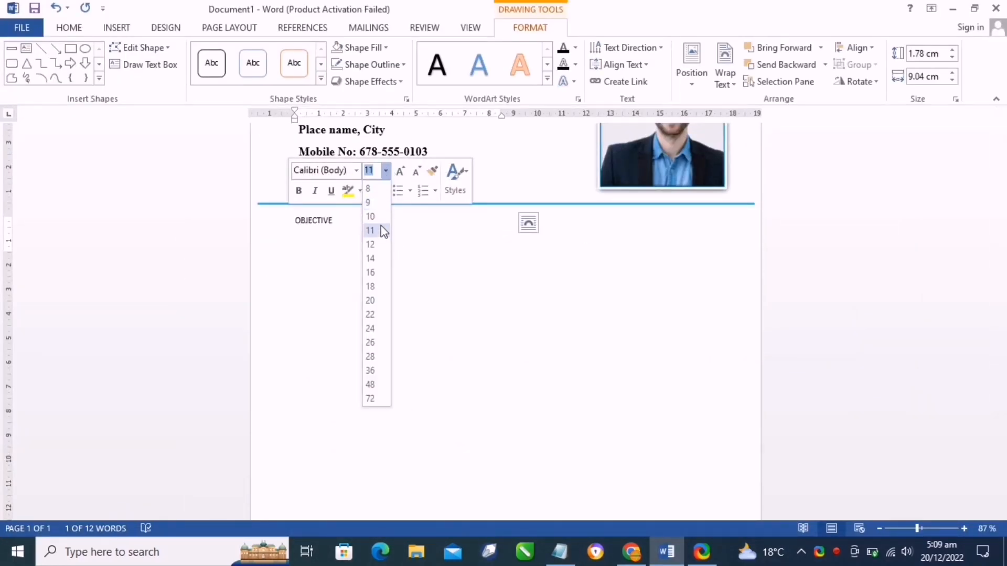
left_click(376, 327)
left_click(386, 170)
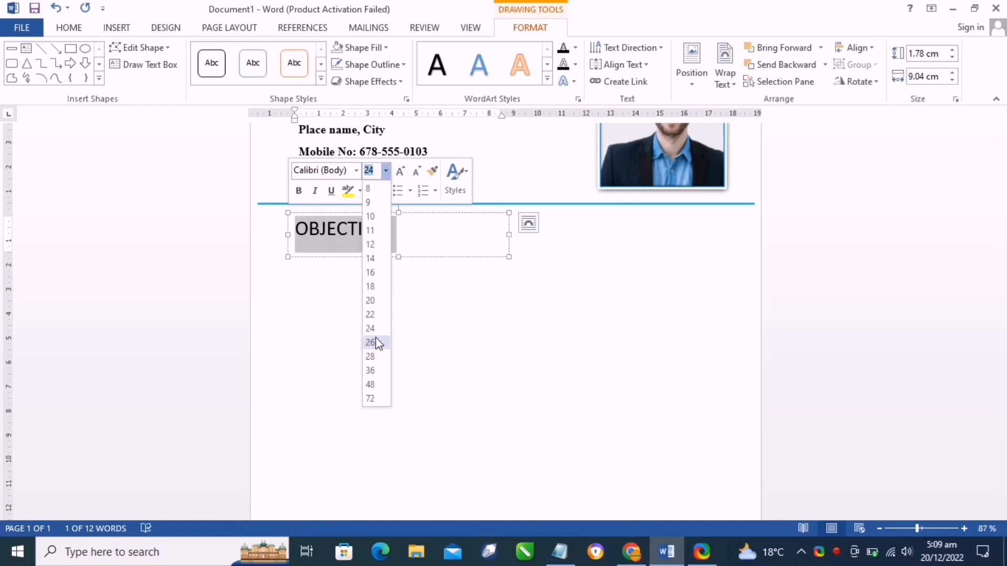
left_click(378, 344)
left_click(356, 171)
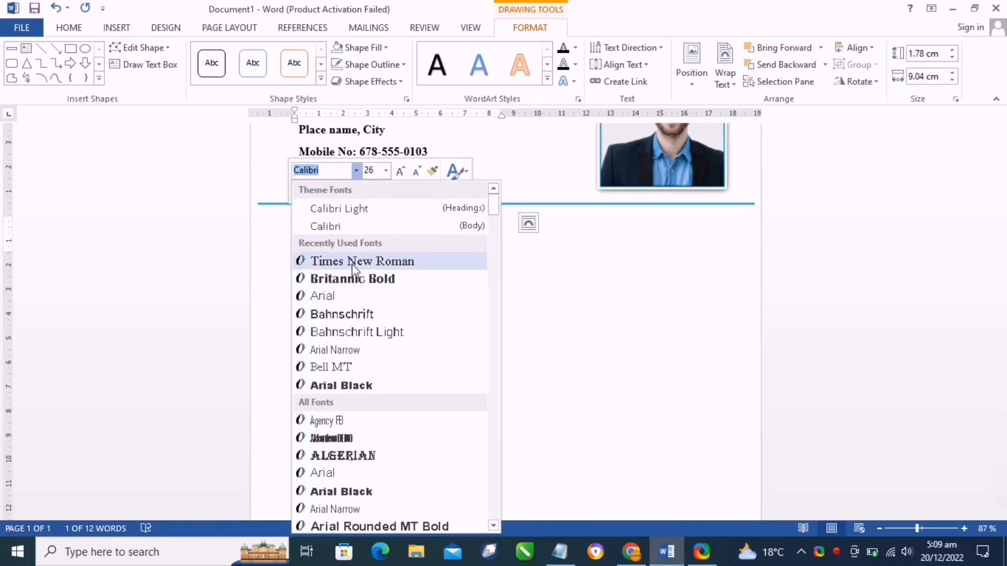
left_click(351, 262)
left_click(299, 191)
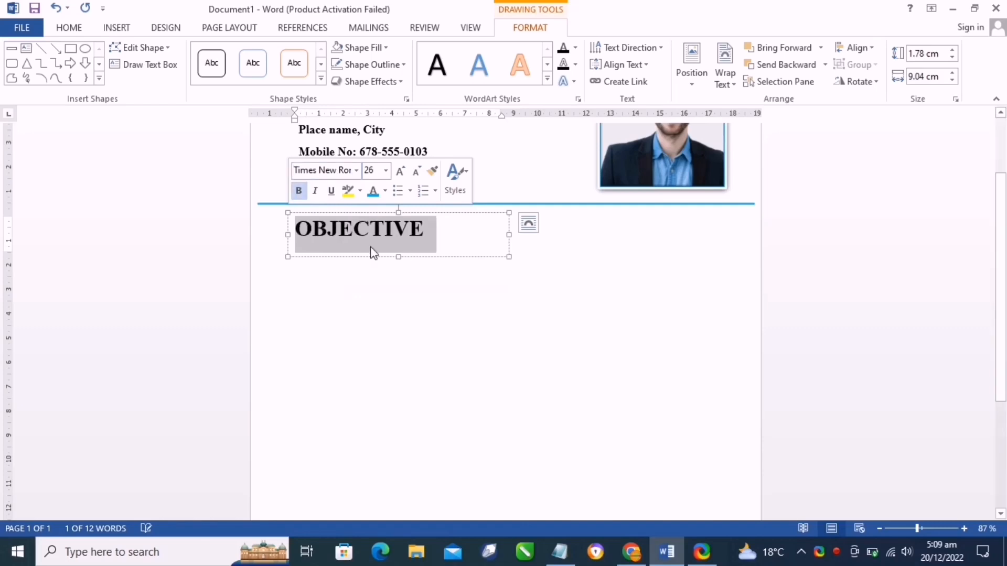
Shrink the OBJECTIVE text box to about 1.5 cm high and narrow it to fit closer around the heading.
left_click(440, 249)
left_click(396, 252)
left_click_drag(397, 252, 394, 245)
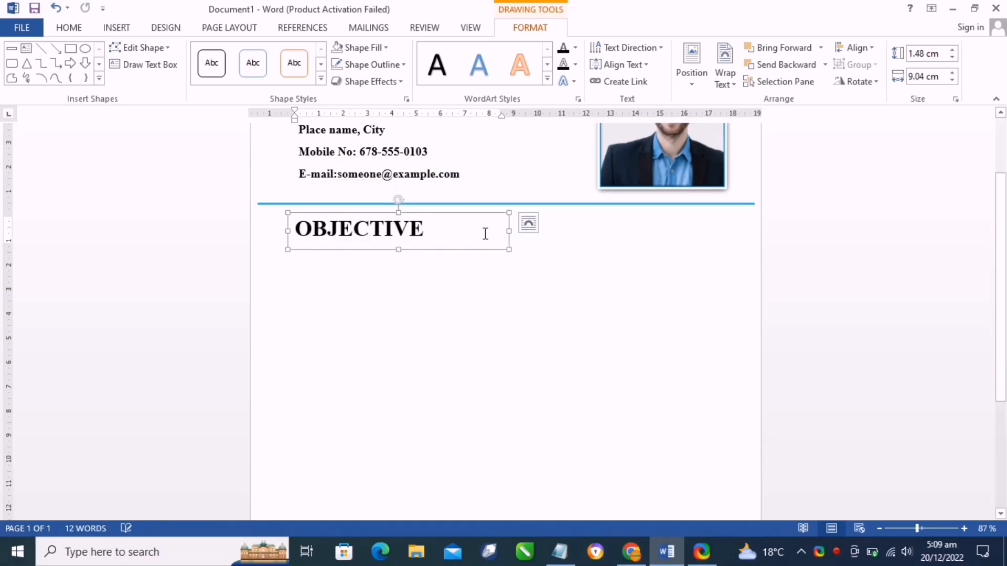
left_click_drag(509, 231, 460, 228)
scroll(549, 260, "up", 3)
left_click(554, 273)
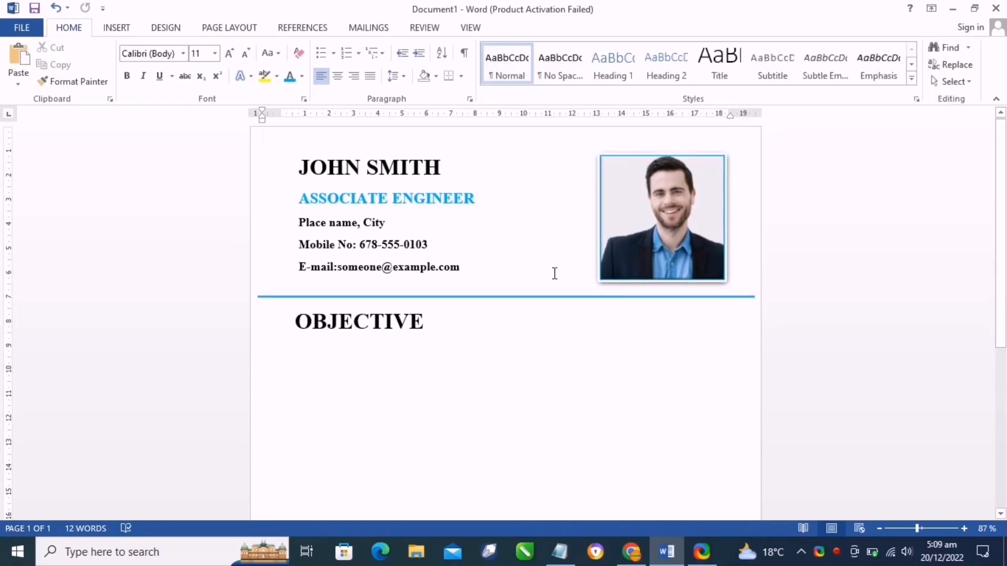
Shorten the blue line at both ends and centre it between the header and the OBJECTIVE heading, leaving a margin on each side.
scroll(412, 286, "down", 1)
left_click(337, 264)
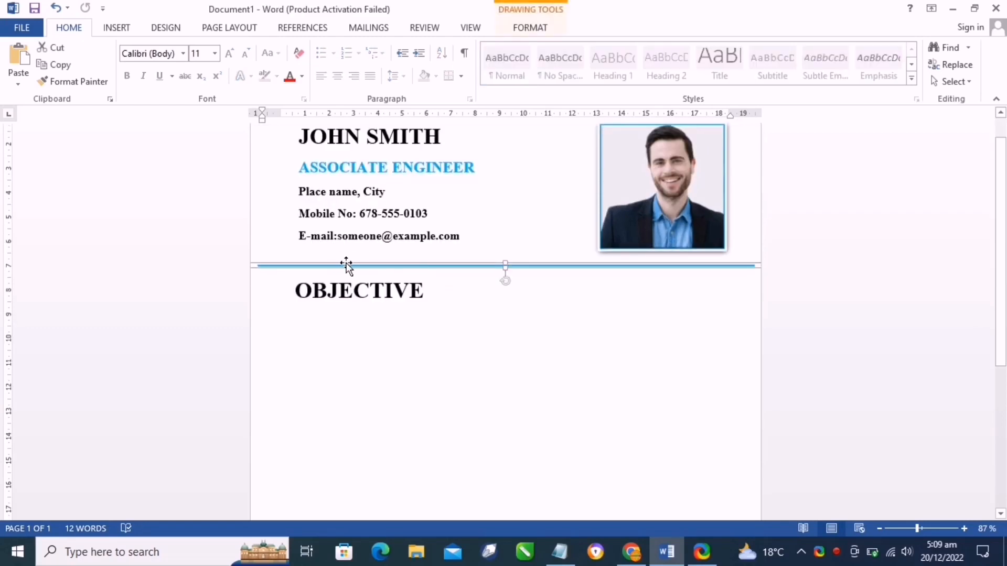
left_click_drag(261, 264, 373, 264)
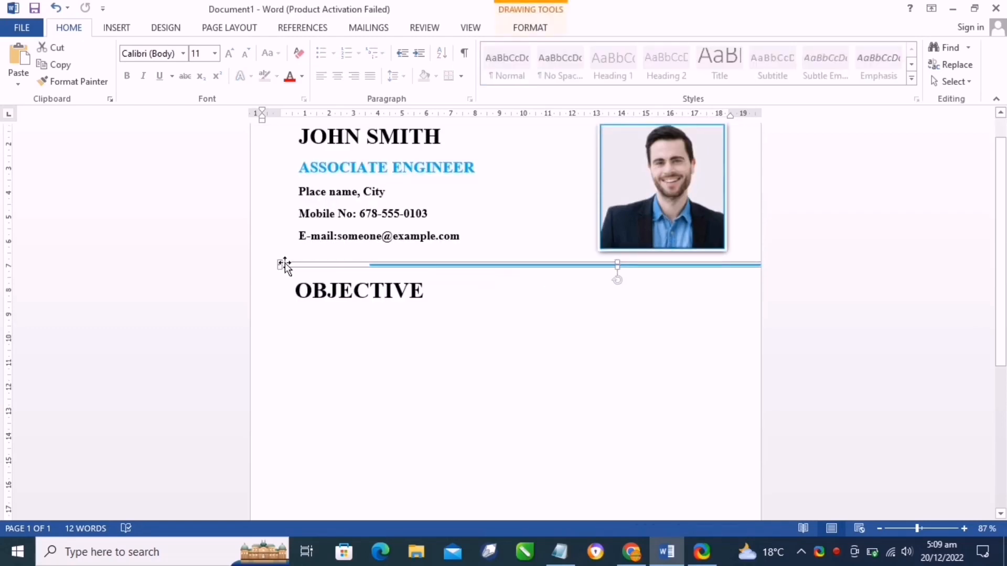
left_click_drag(281, 262, 329, 263)
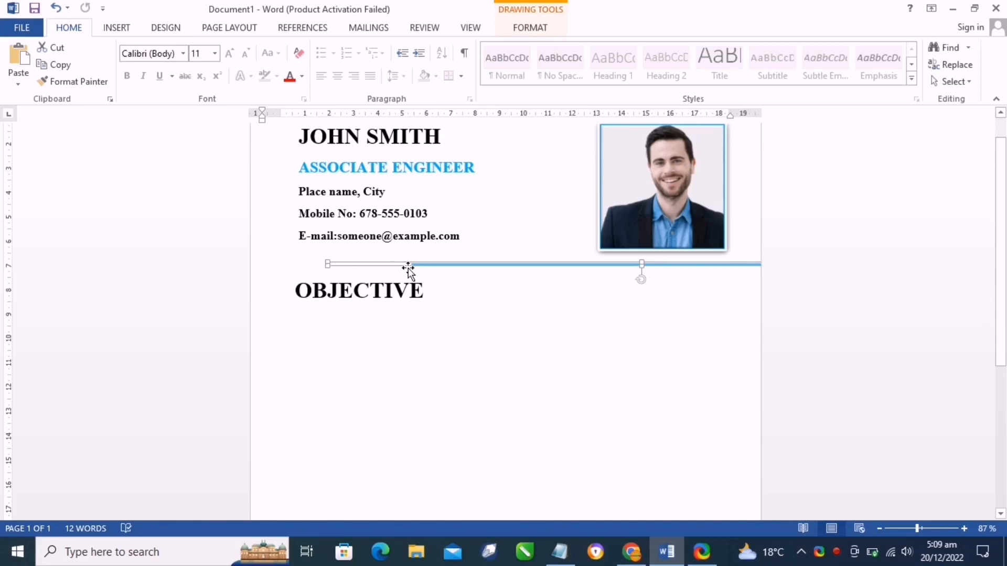
left_click_drag(409, 269, 274, 265)
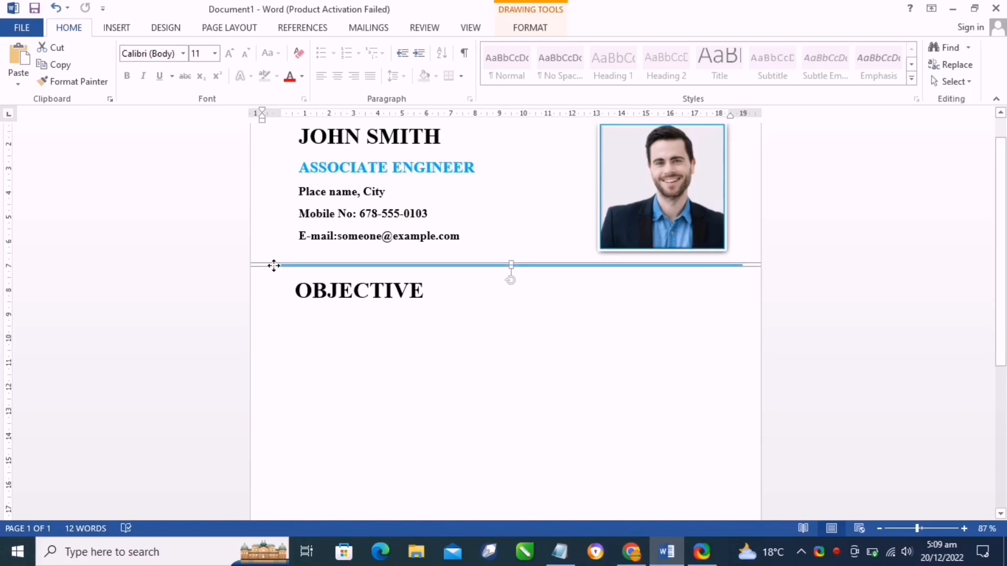
Shift the header text box, the OBJECTIVE text box and the blue line left so that they share a common left edge.
left_click(295, 202)
scroll(309, 140, "up", 1)
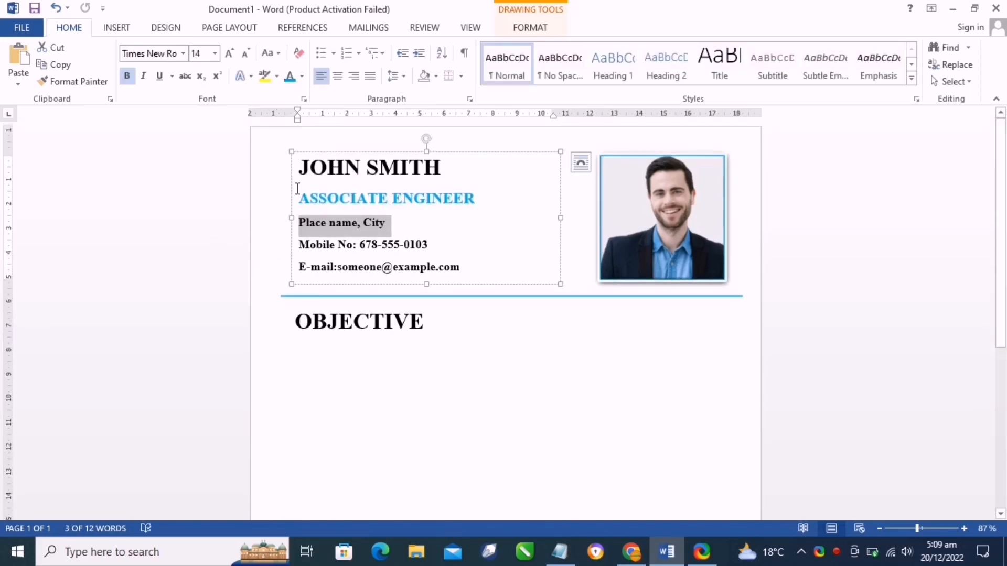
left_click_drag(294, 198, 276, 196)
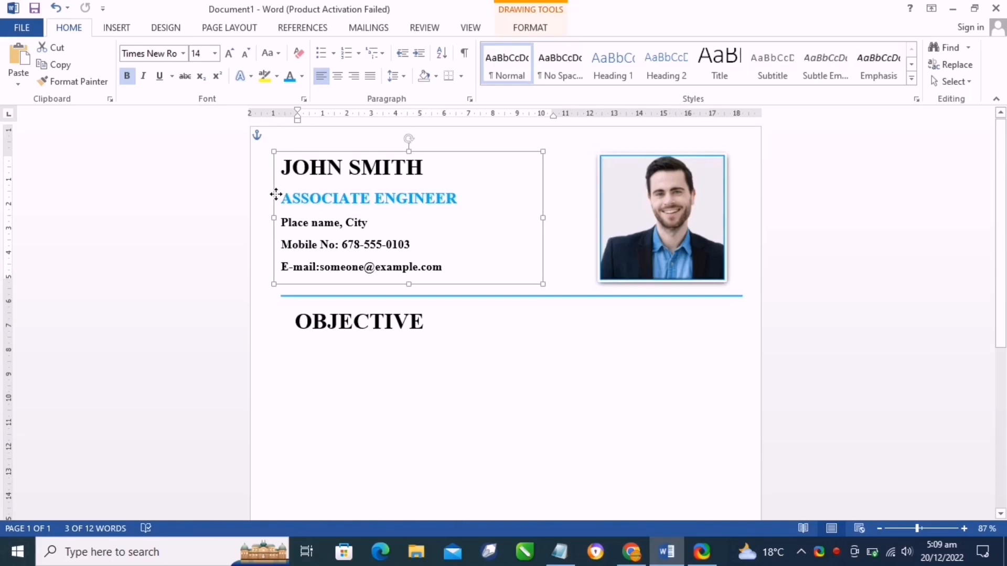
left_click(549, 300)
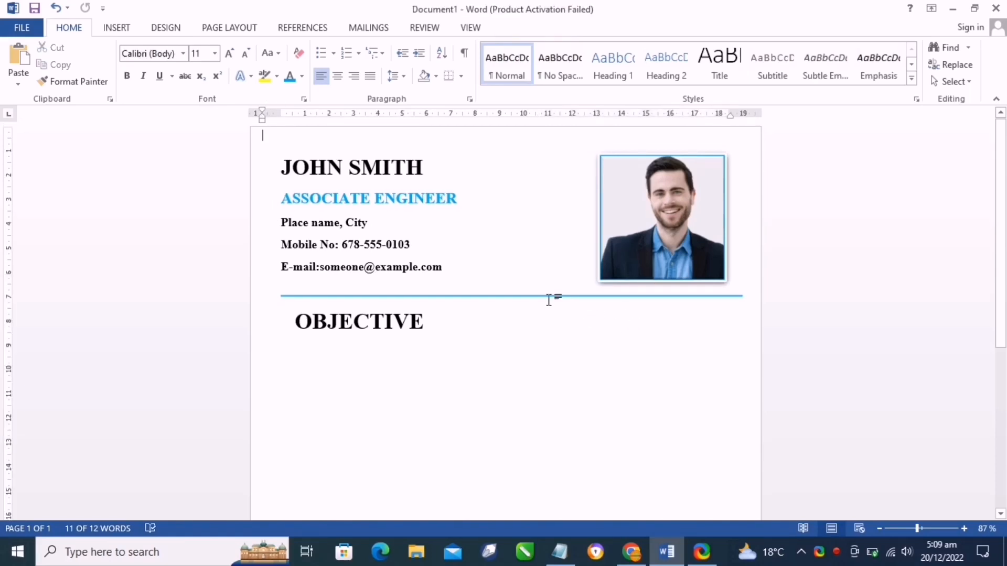
left_click(541, 297)
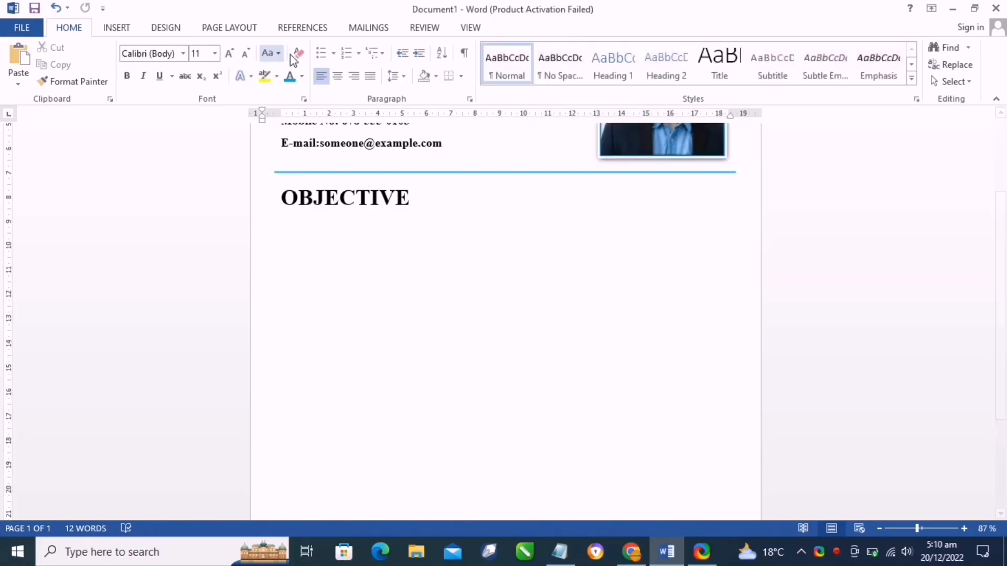
Draw a text box about 3.1 cm high and 18.6 cm wide directly below the OBJECTIVE heading.
left_click(116, 28)
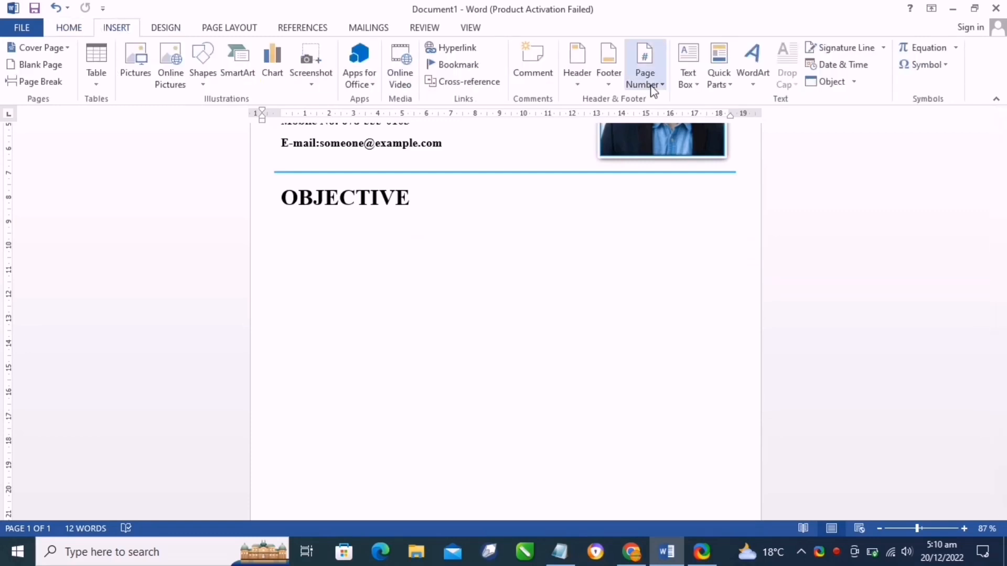
left_click(688, 76)
left_click(703, 398)
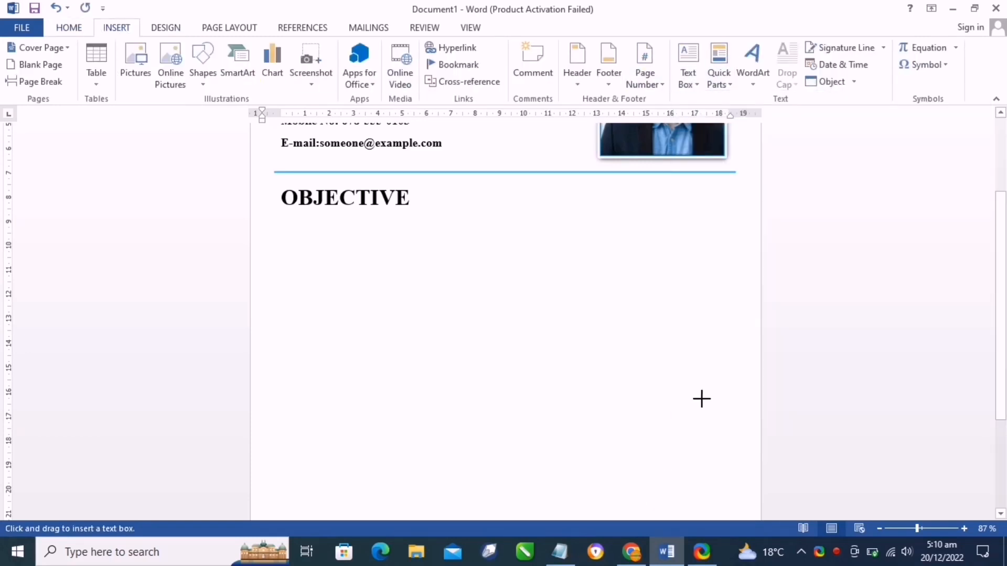
left_click_drag(284, 220, 737, 295)
Remove the fill and the outline of the wide text box below the OBJECTIVE heading.
left_click(376, 47)
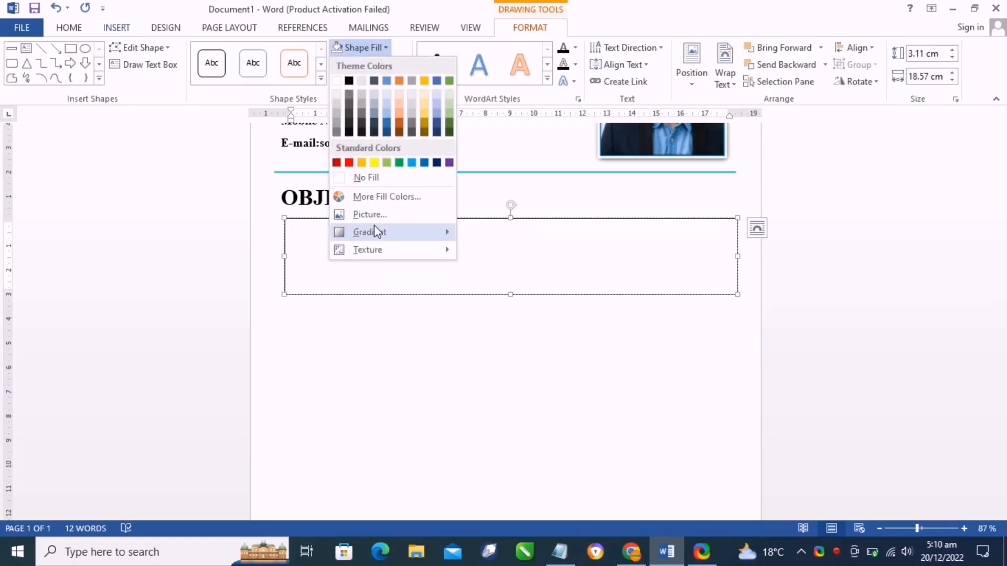
left_click(360, 179)
left_click(371, 64)
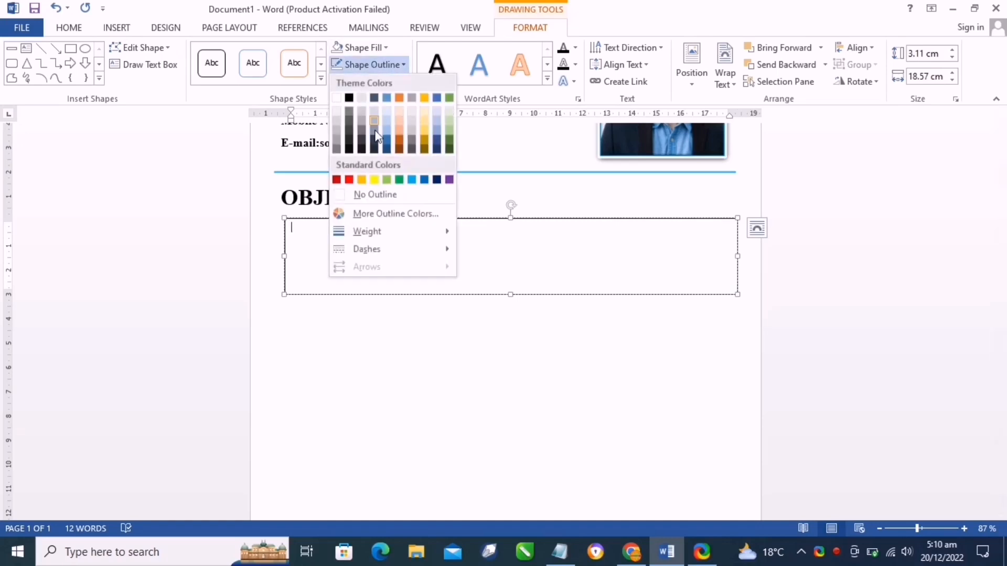
left_click(368, 195)
Copy the "Seeking a good career..." paragraph from simple cv.txt in Notepad and paste it into the wide text box in Word.
left_click(560, 551)
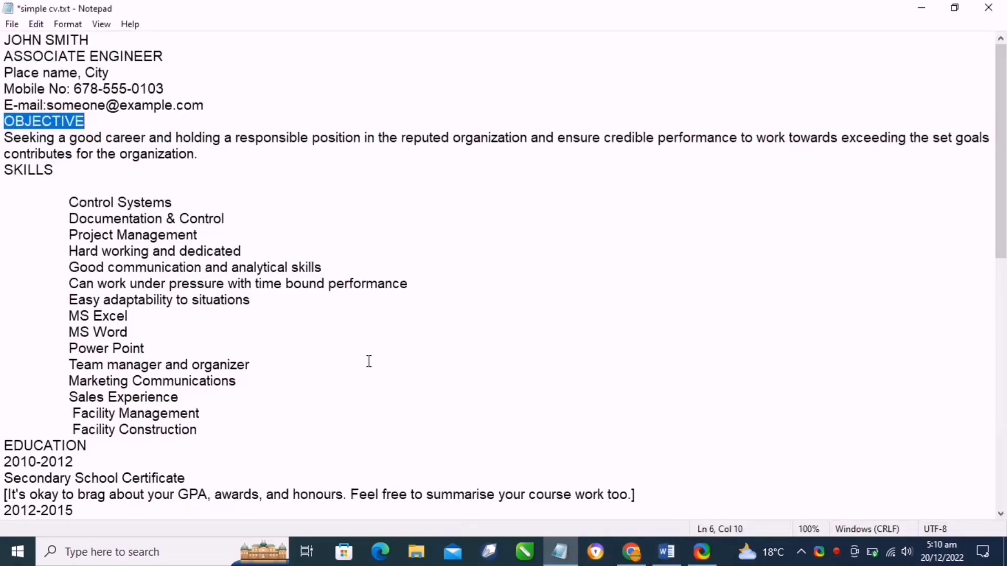
left_click_drag(4, 137, 208, 158)
right_click(186, 146)
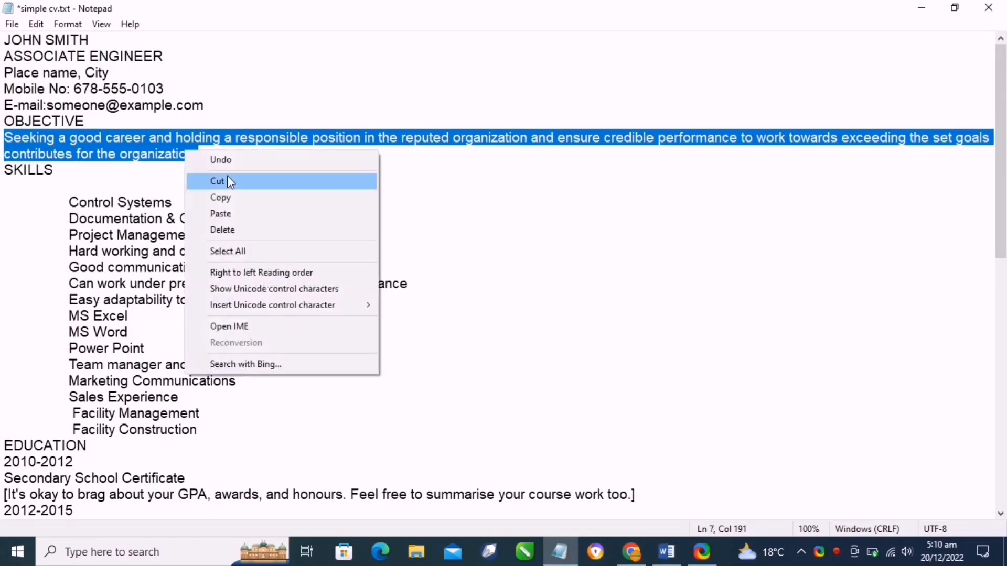
left_click(220, 197)
left_click(923, 6)
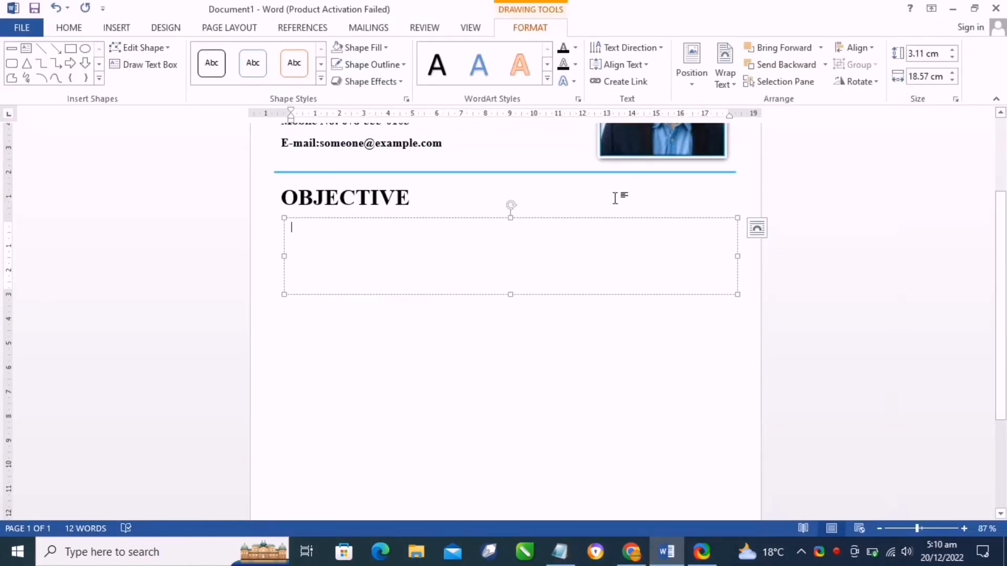
key("ctrl+v")
Format the objective paragraph in Times New Roman at size 14.
left_click_drag(611, 244, 343, 205)
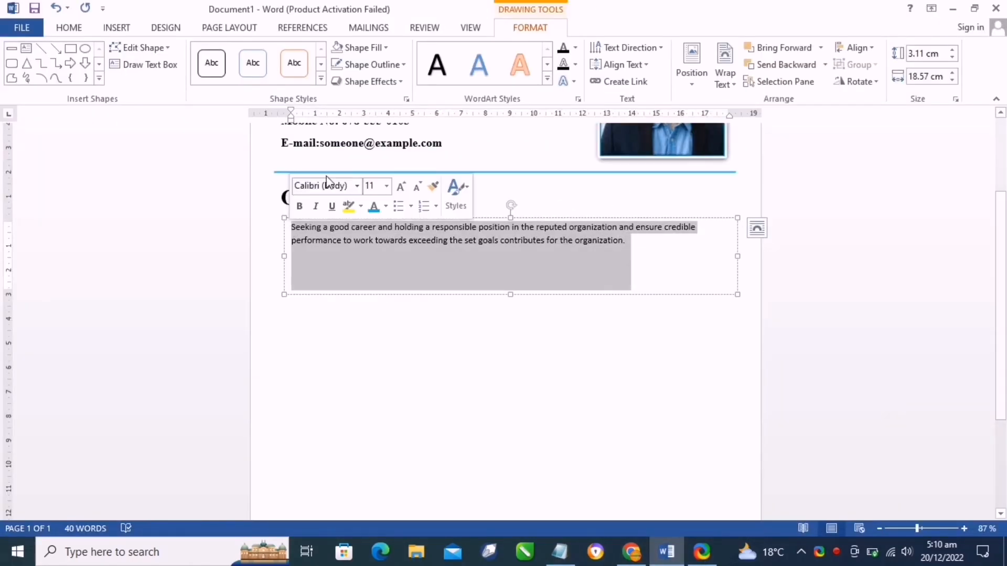
left_click(386, 185)
left_click(374, 275)
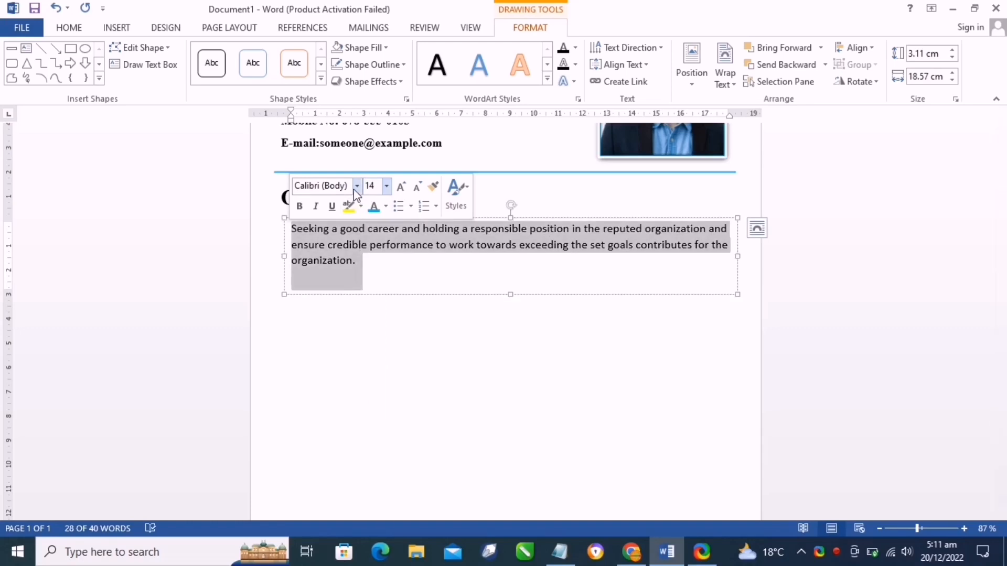
left_click(356, 186)
left_click(371, 276)
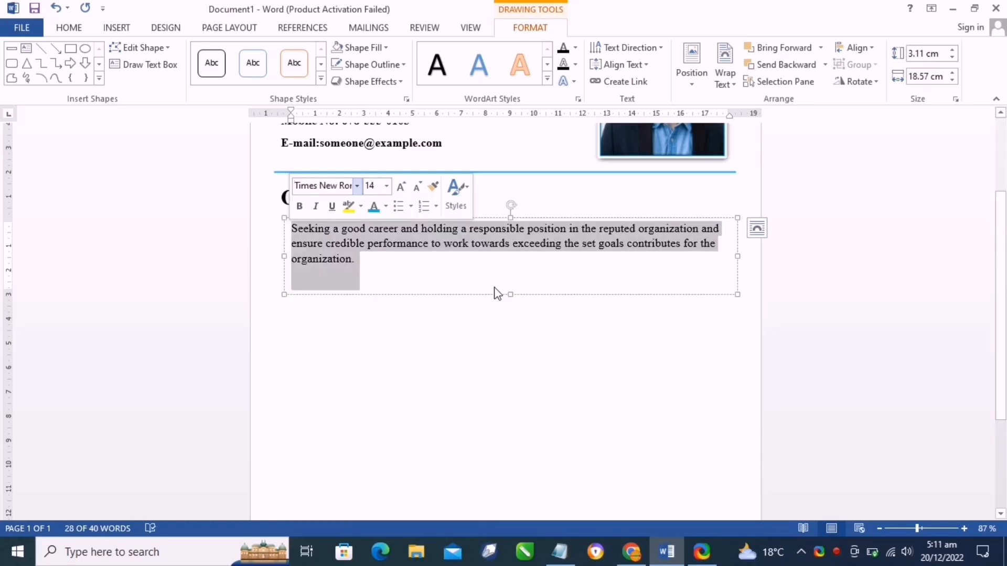
Reduce the height of the objective paragraph's text box to about 2.4 cm.
left_click(498, 291)
left_click_drag(509, 295, 509, 277)
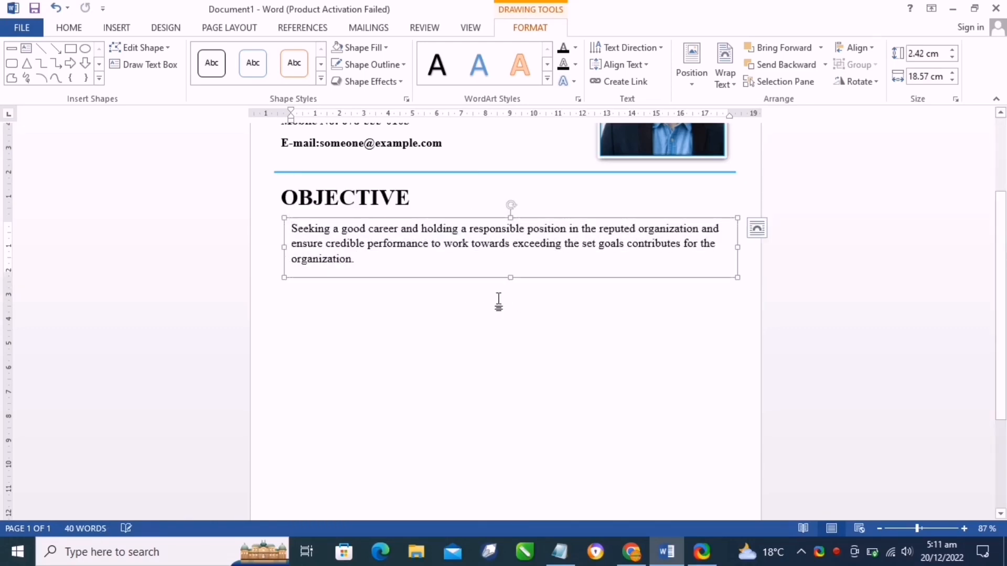
left_click(499, 301)
scroll(524, 262, "up", 4)
scroll(527, 242, "down", 3)
Group the blue line with the OBJECTIVE heading's text box.
left_click(460, 204)
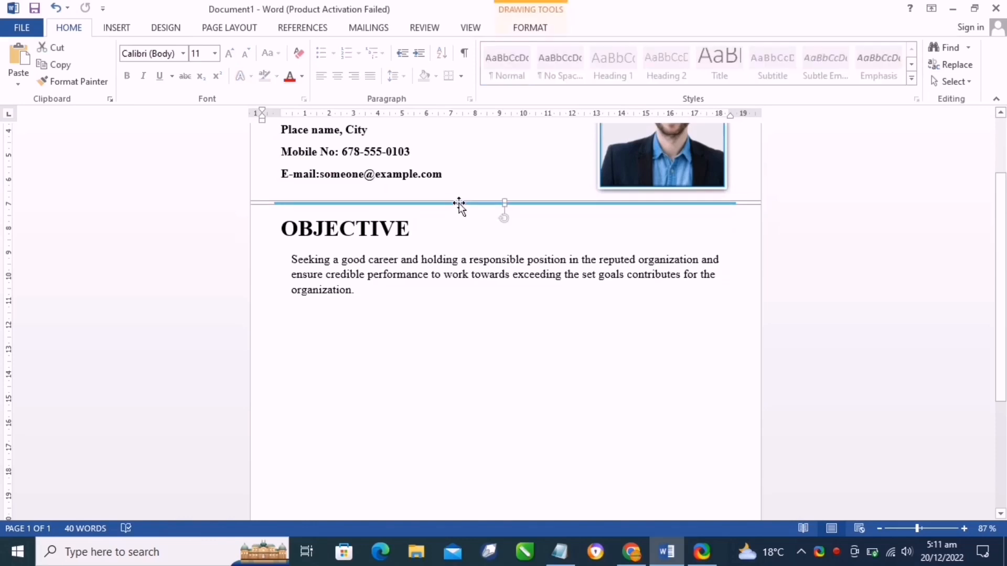
left_click(310, 219)
right_click(366, 223)
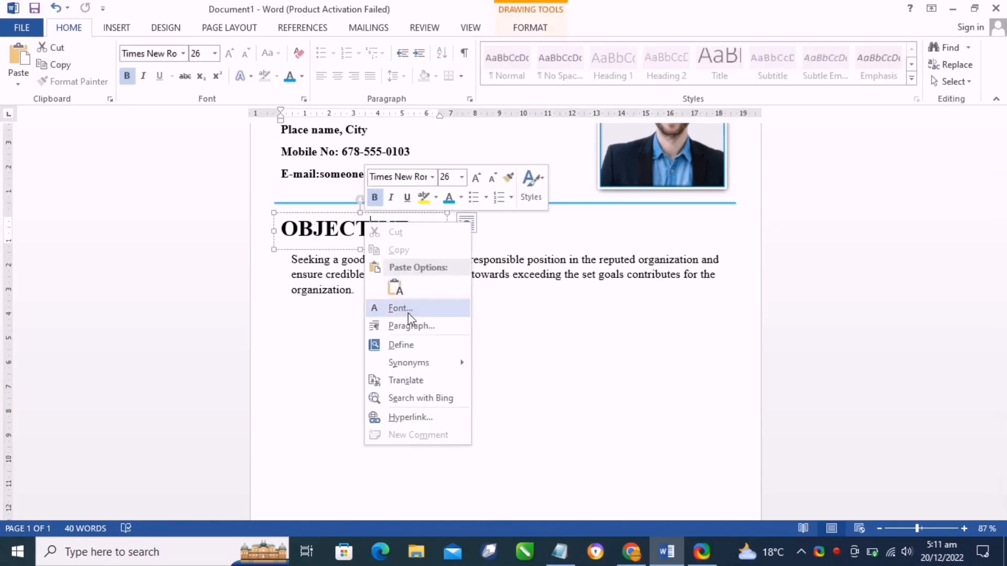
left_click(484, 344)
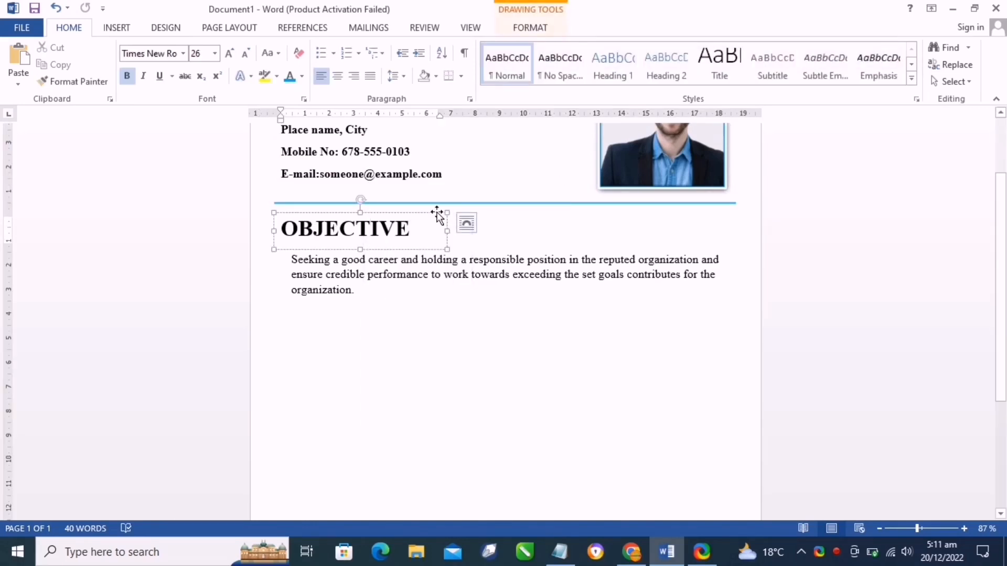
left_click(464, 203, "shift")
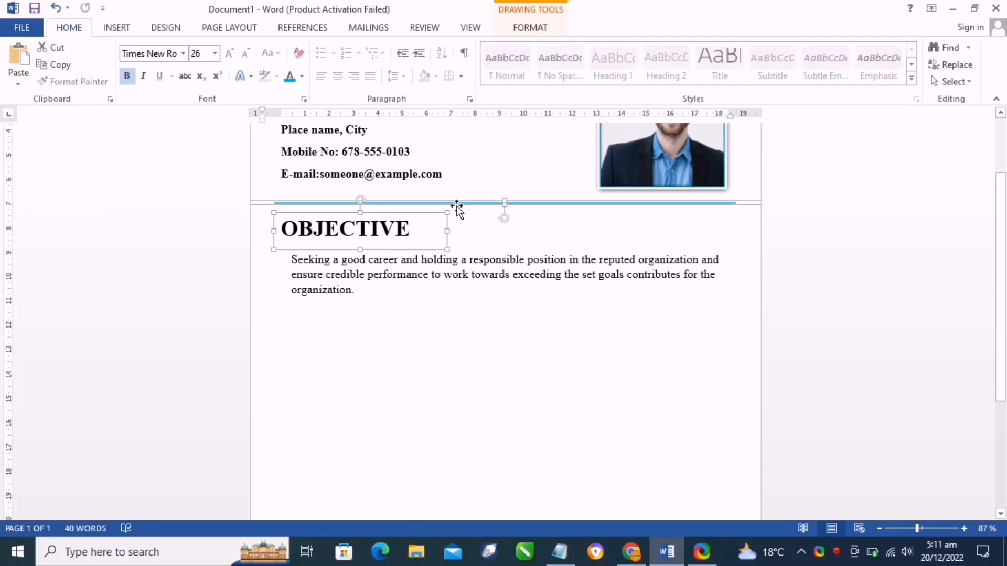
right_click(457, 207)
mouse_move(486, 292)
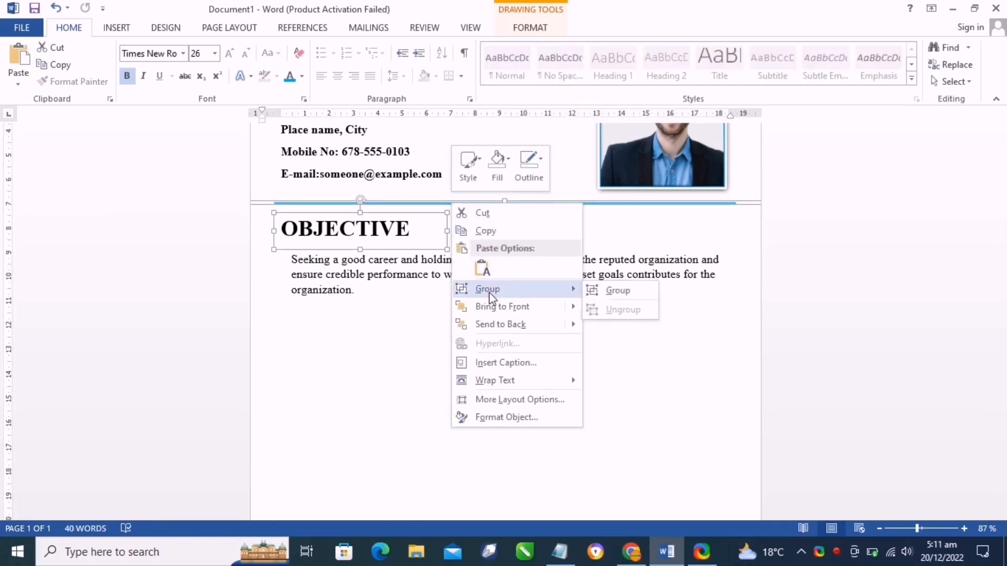
left_click(647, 292)
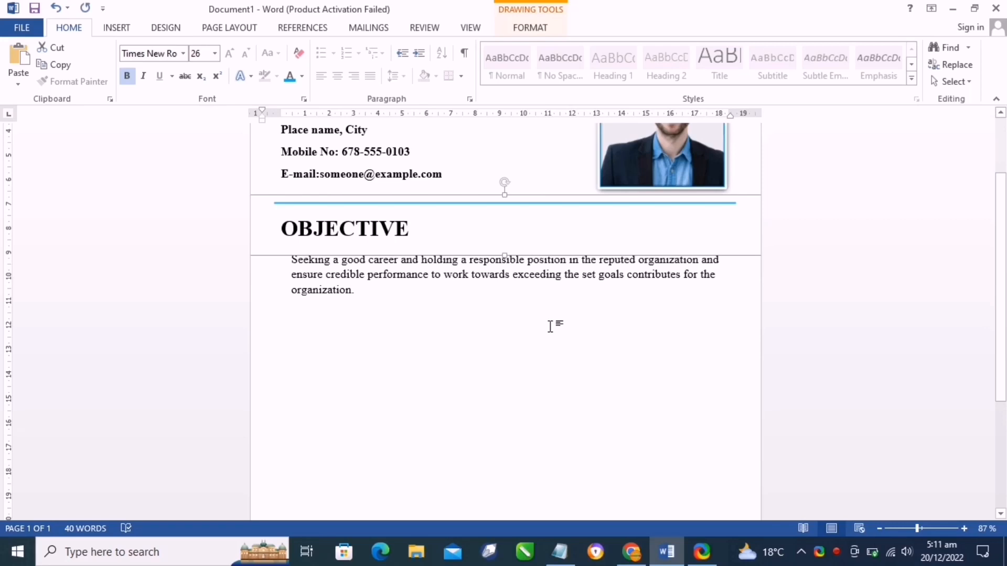
Paste a copy of the line-and-heading group just below the objective paragraph and delete the OBJECTIVE text from the copy.
key("ctrl+v")
left_click_drag(512, 240, 498, 361)
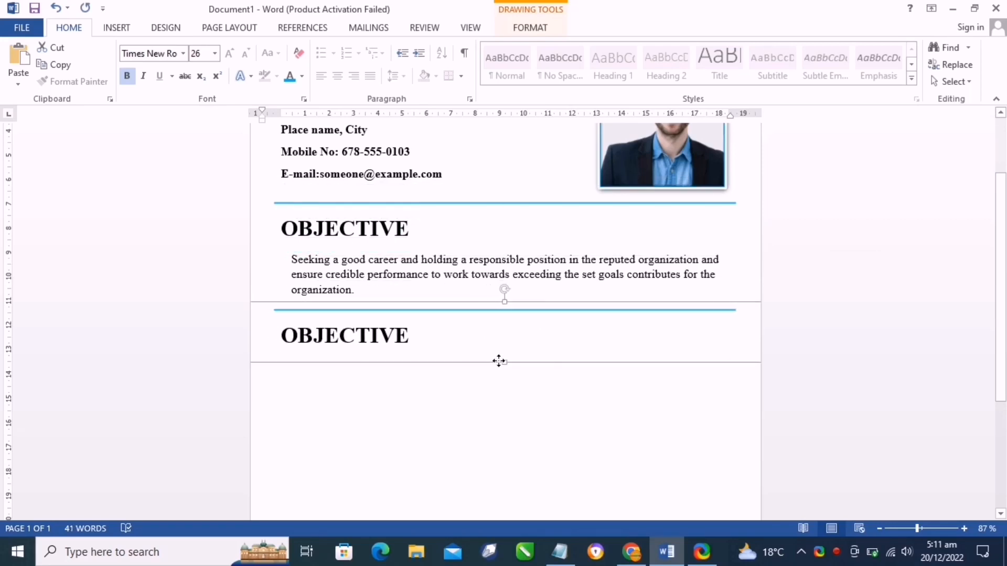
left_click(420, 346)
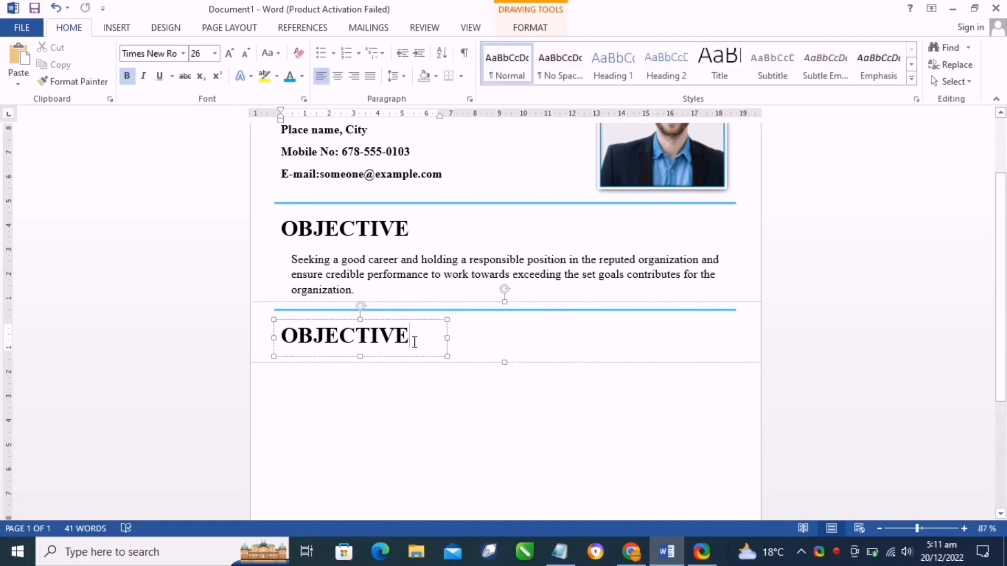
key("BackSpace")
key("BackSpace")
key("BackSpace")
key("BackSpace")
key("BackSpace")
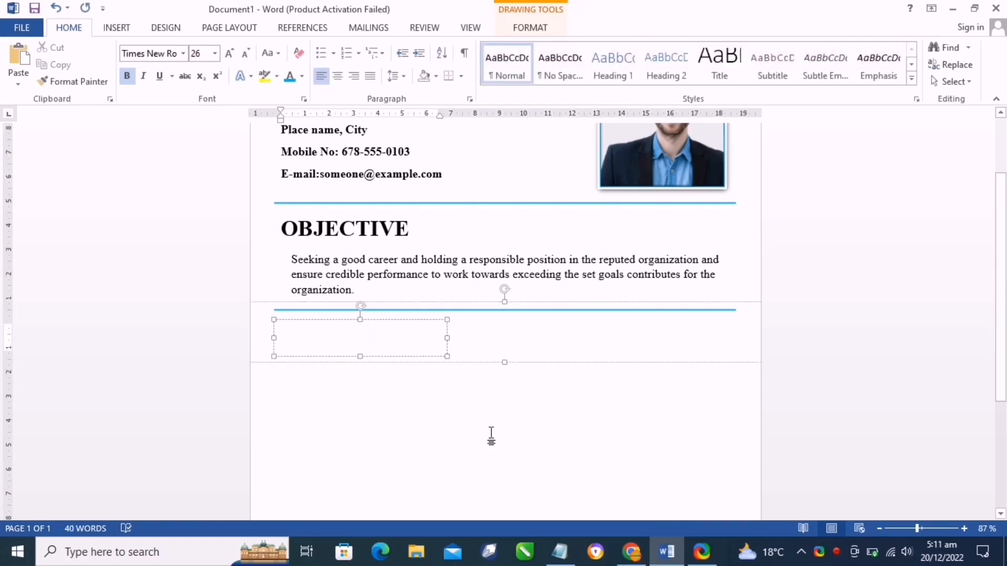
Copy the SKILLS title from the Notepad text and paste it as the heading in the emptied text box below the second divider line.
left_click(559, 552)
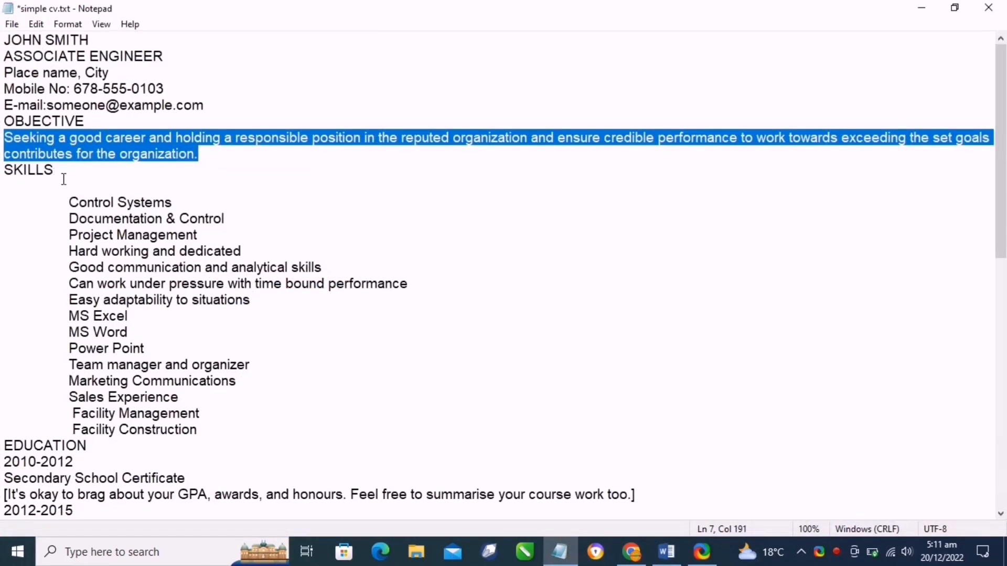
left_click_drag(63, 180, 4, 170)
right_click(20, 171)
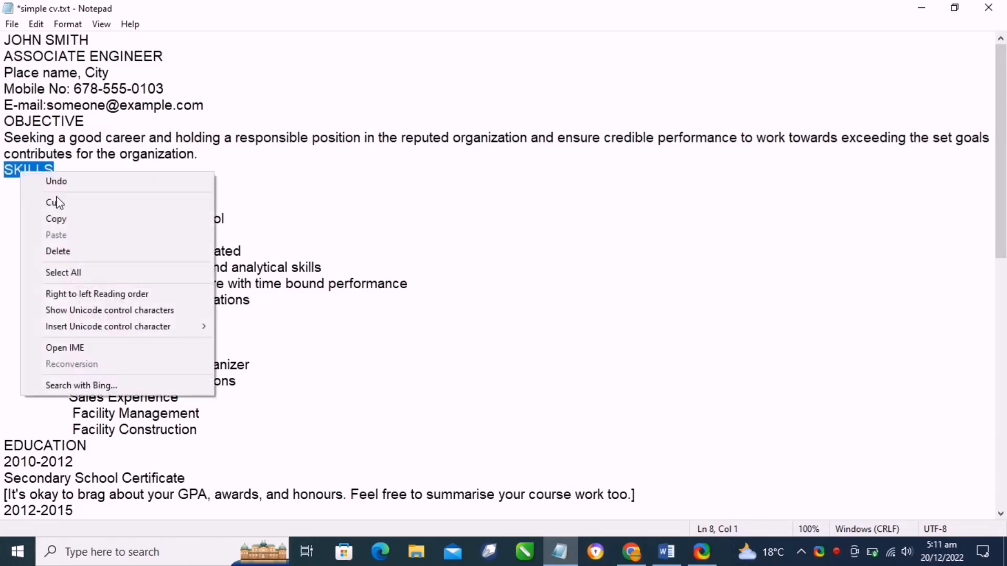
left_click(85, 222)
left_click(953, 9)
key("ctrl+v")
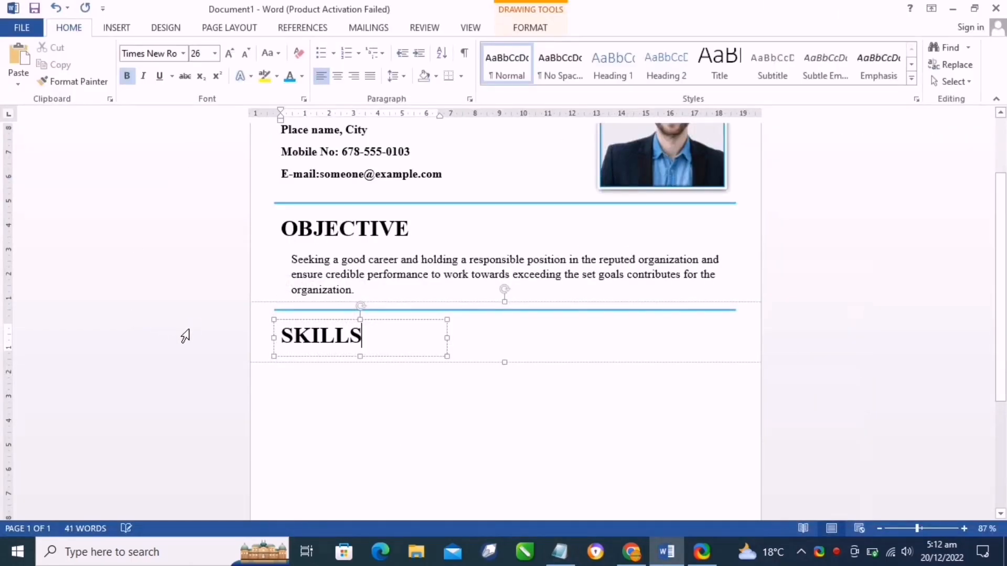
scroll(375, 361, "down", 2)
left_click(375, 361)
scroll(387, 315, "up", 3)
scroll(387, 315, "down", 3)
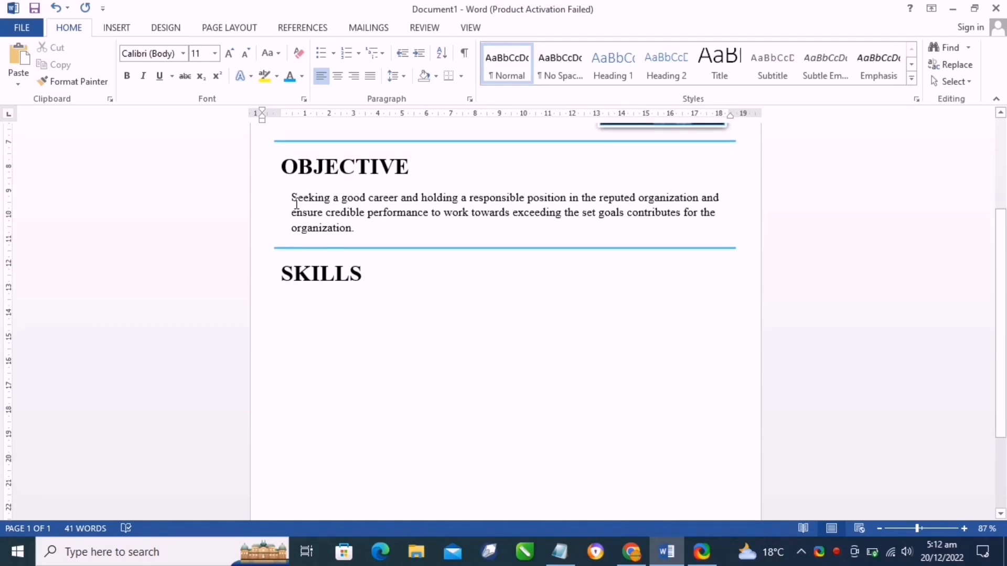
Draw a text box about 6.56 cm high and 7.77 cm wide below the SKILLS heading and remove its outline.
left_click(110, 33)
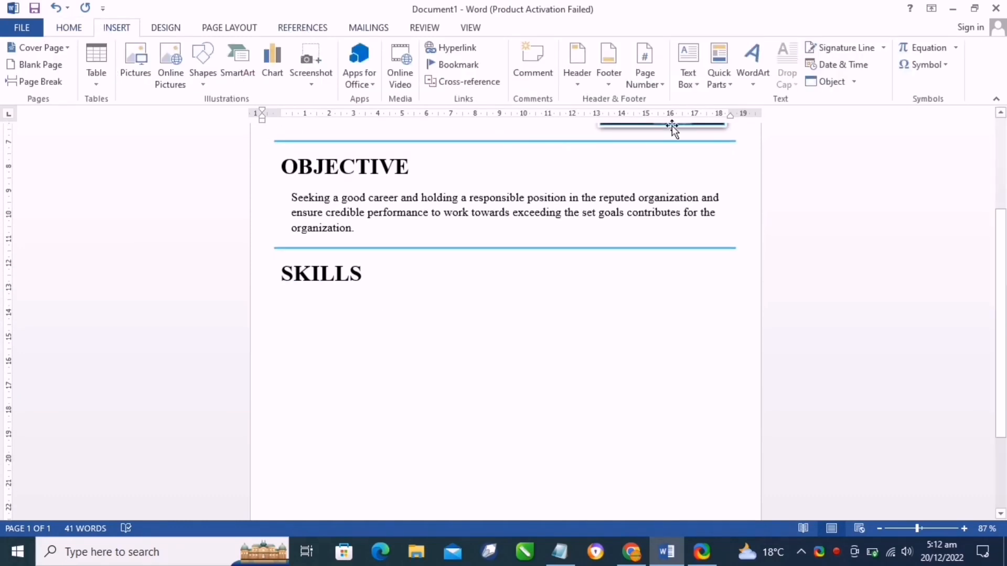
left_click(689, 65)
left_click(712, 398)
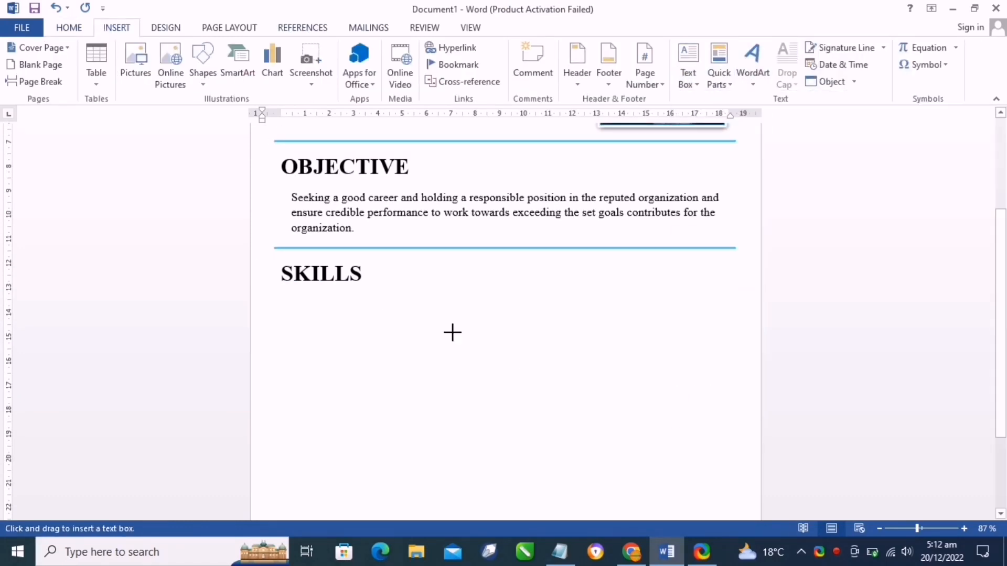
scroll(333, 290, "down", 3)
mouse_move(289, 201)
left_mouse_down()
mouse_move(409, 285)
mouse_move(476, 362)
left_mouse_up()
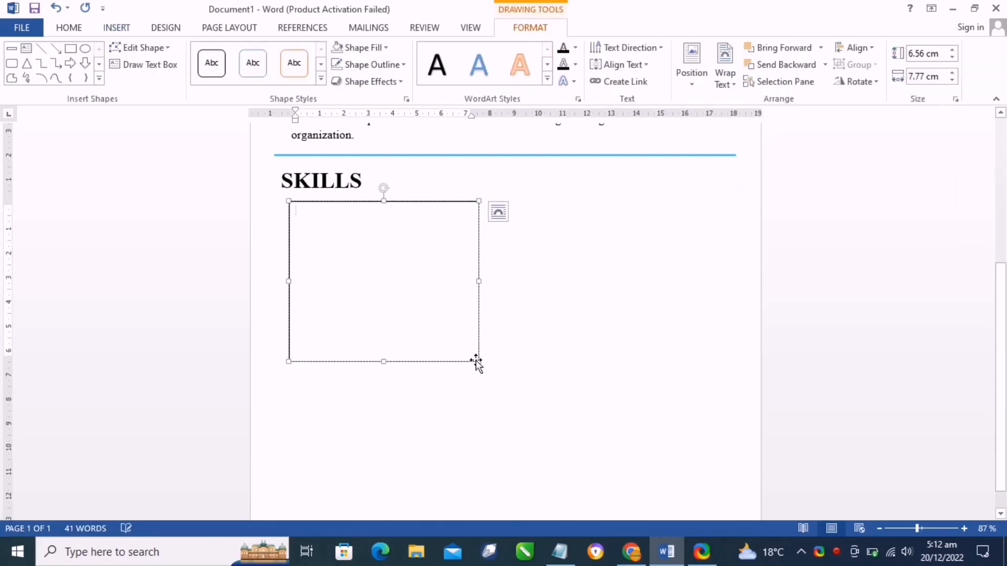
left_click(367, 47)
left_click(377, 48)
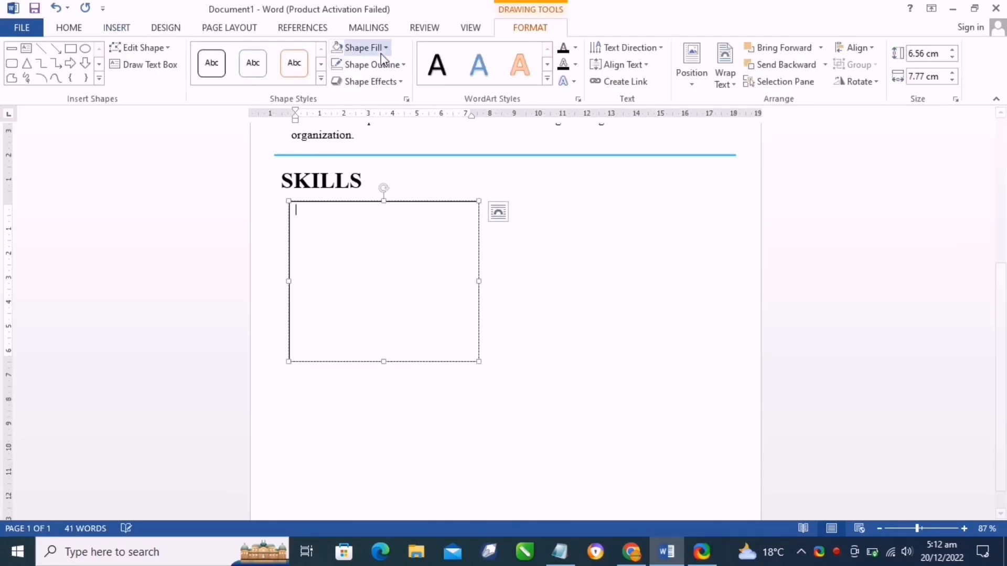
left_click(372, 64)
left_click(381, 196)
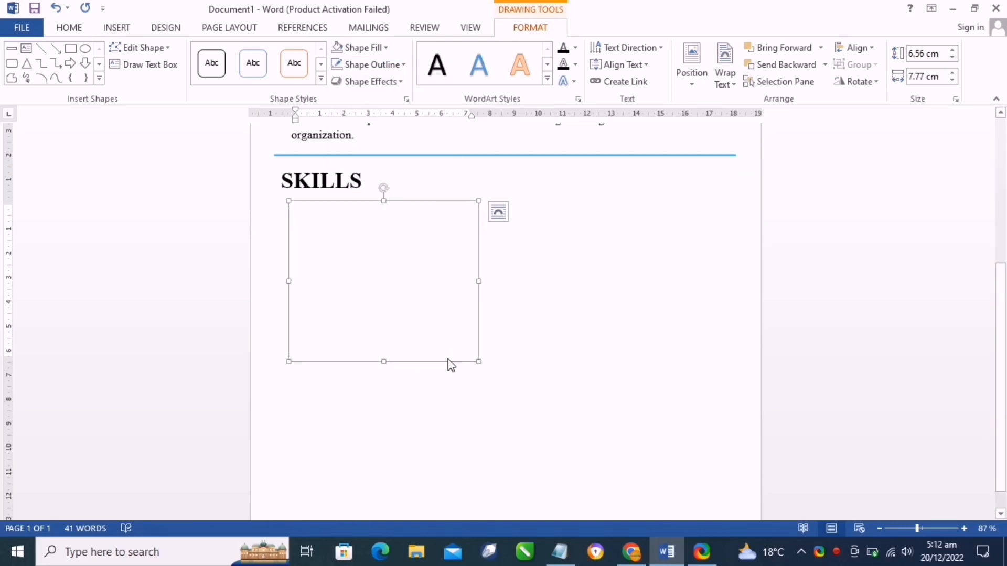
Paste a duplicate of the empty text box and place it beside the original in the right half of the page.
key("ctrl+v")
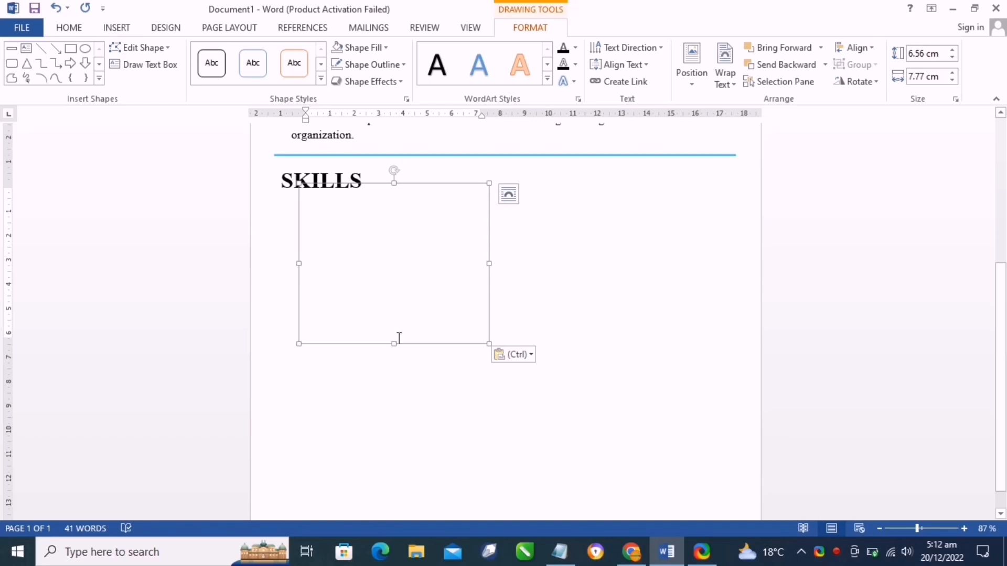
left_click_drag(407, 340, 641, 364)
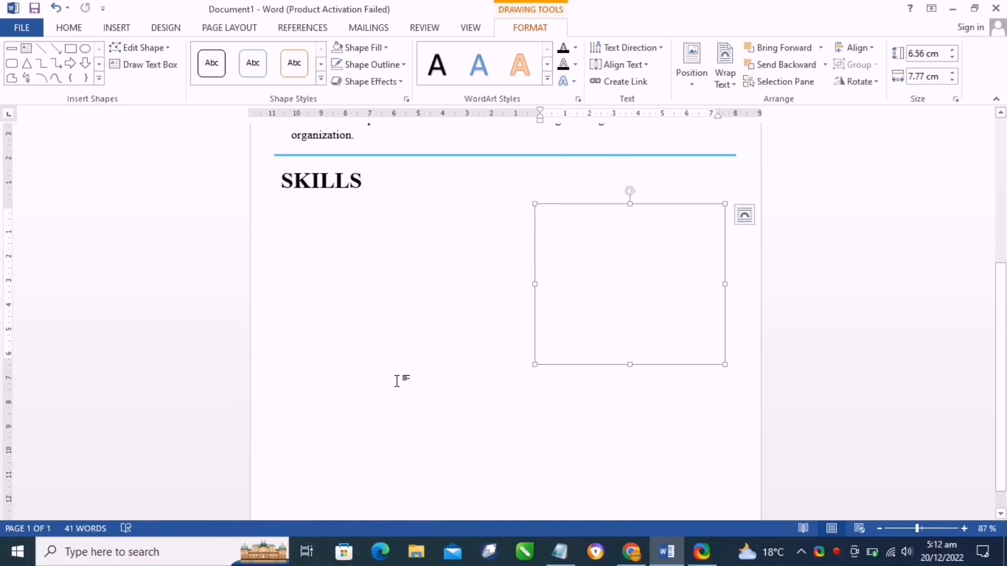
left_click(377, 317)
scroll(353, 344, "up", 7)
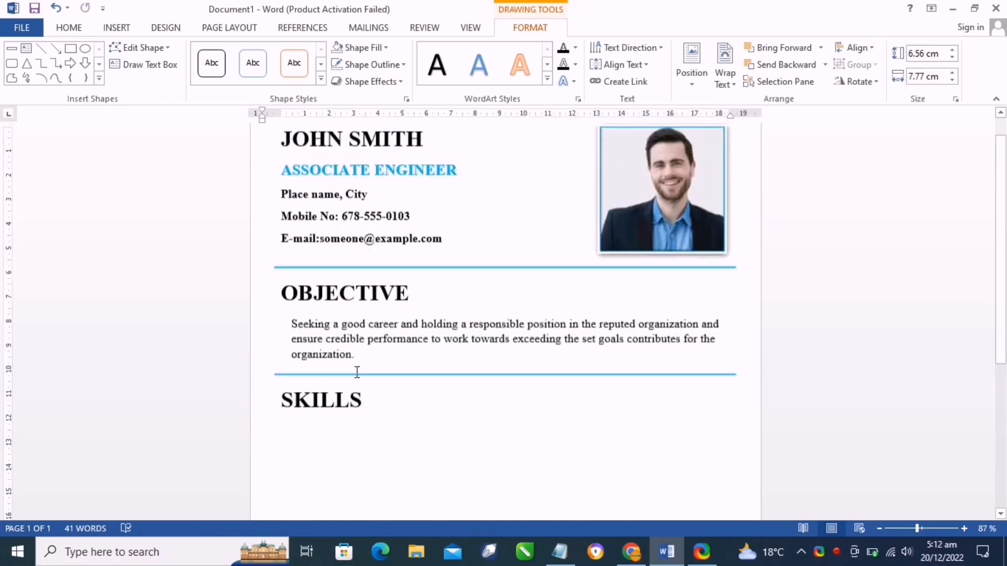
left_click(356, 371)
Copy the skills from Control Systems to Easy adaptability to situations in Notepad and paste them into the text box under SKILLS.
scroll(367, 304, "down", 8)
left_click(389, 216)
key("alt+Tab")
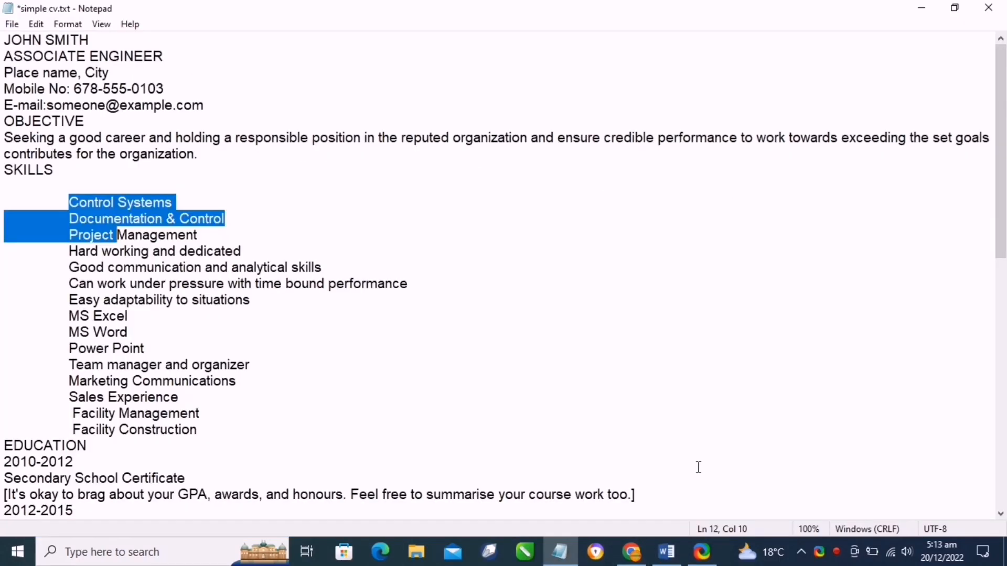
left_click(64, 177)
left_click_drag(66, 200, 431, 303)
right_click(151, 234)
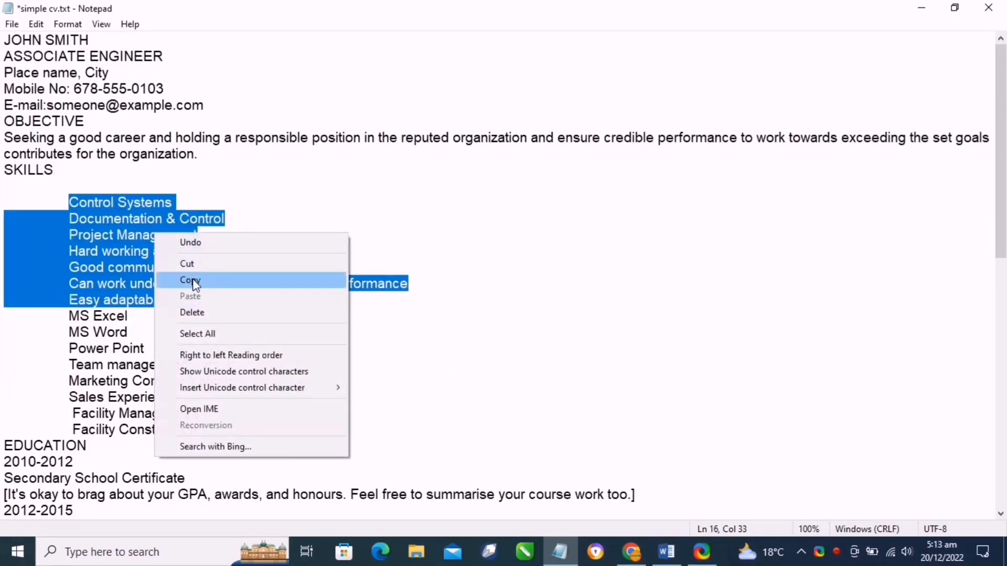
left_click(188, 281)
left_click(922, 8)
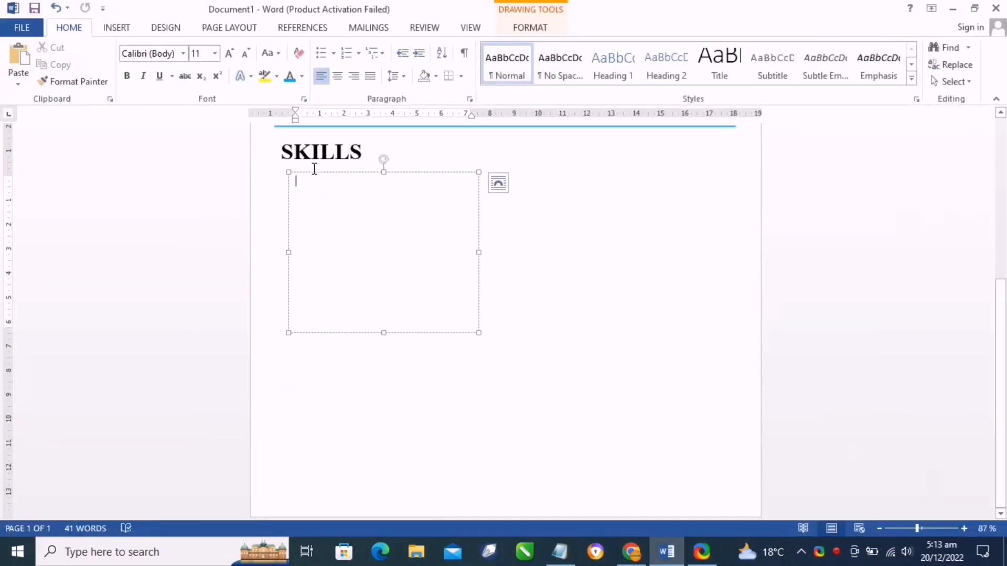
key("ctrl+v")
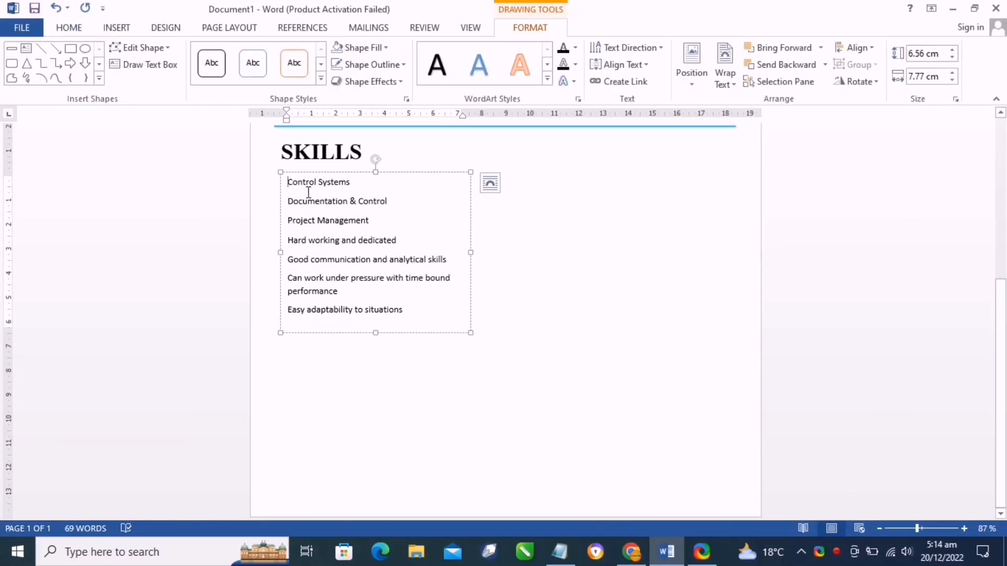
Turn the pasted skills into a bulleted list.
left_click_drag(308, 193, 414, 314)
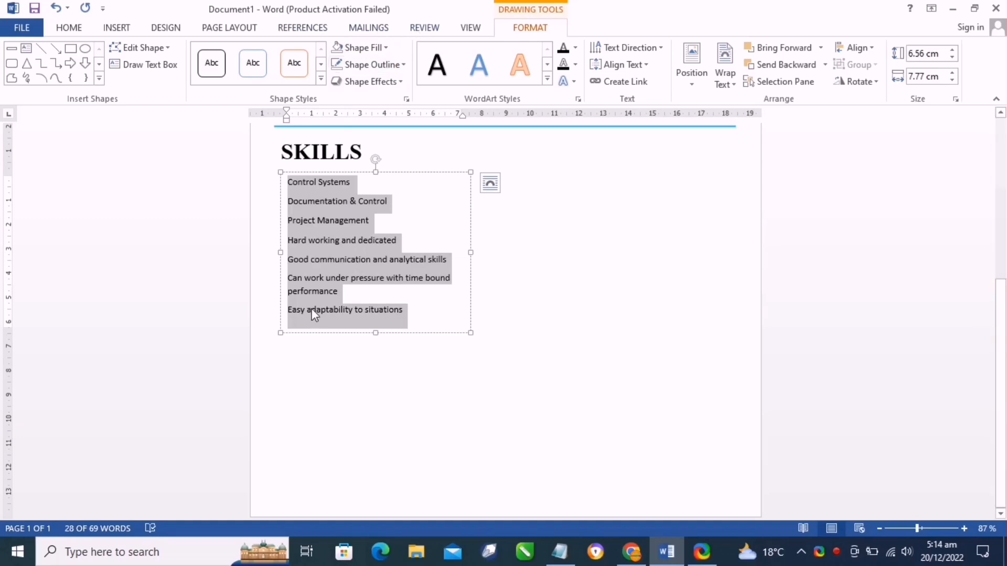
right_click(318, 243)
left_click(427, 219)
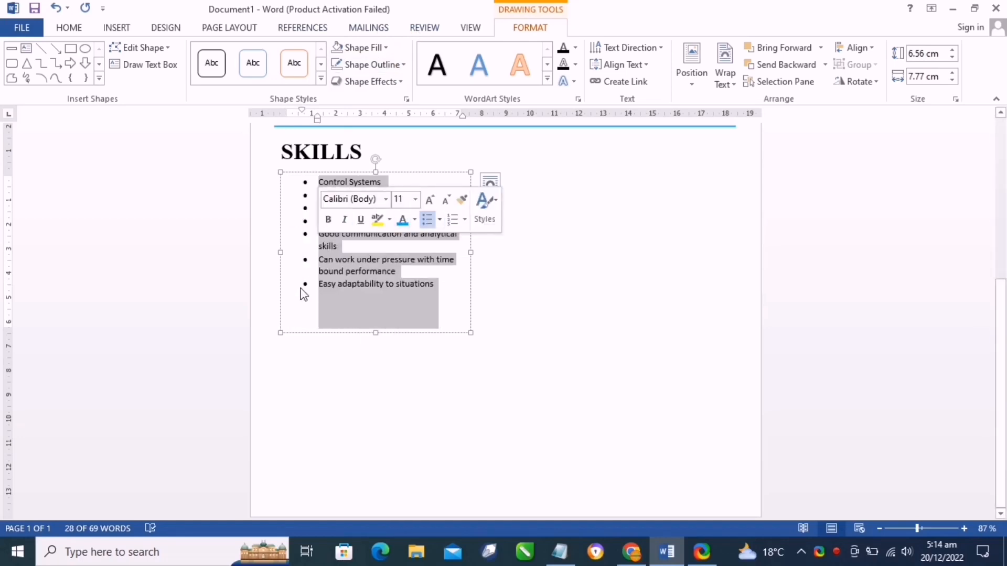
Color only the bullets of the skills list in the standard light blue.
left_click(306, 283)
right_click(309, 182)
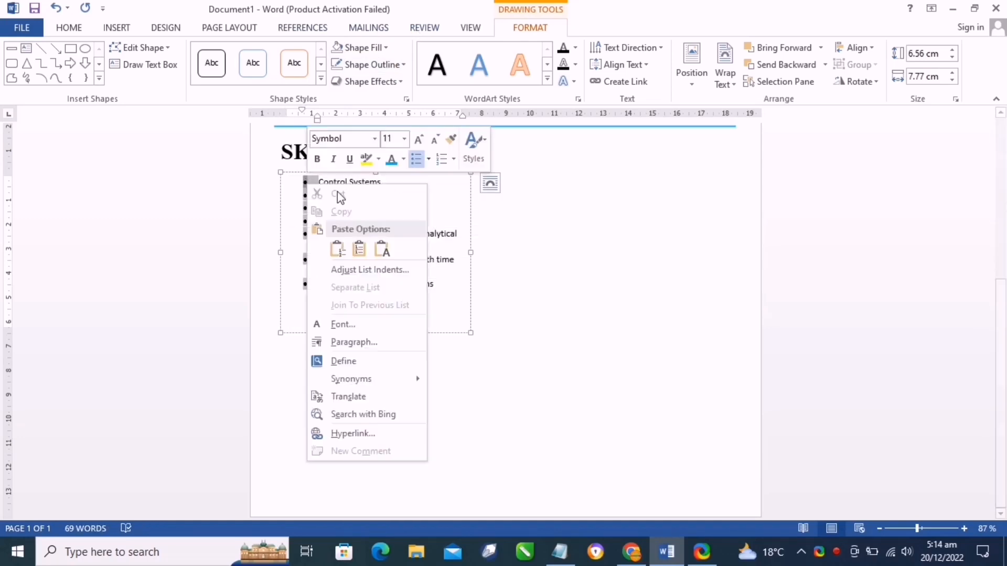
left_click(404, 159)
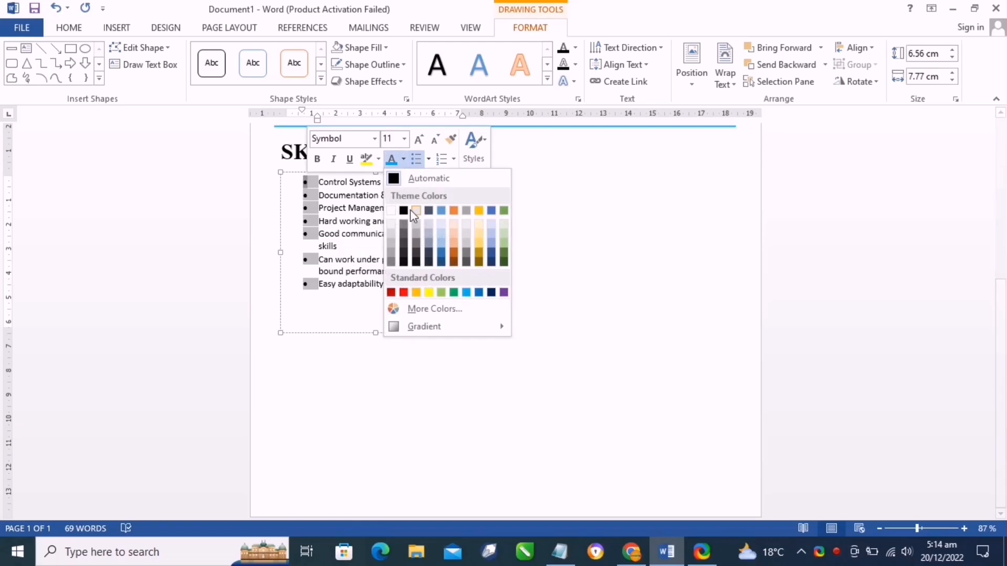
left_click(467, 293)
left_click(452, 285)
left_click(571, 215)
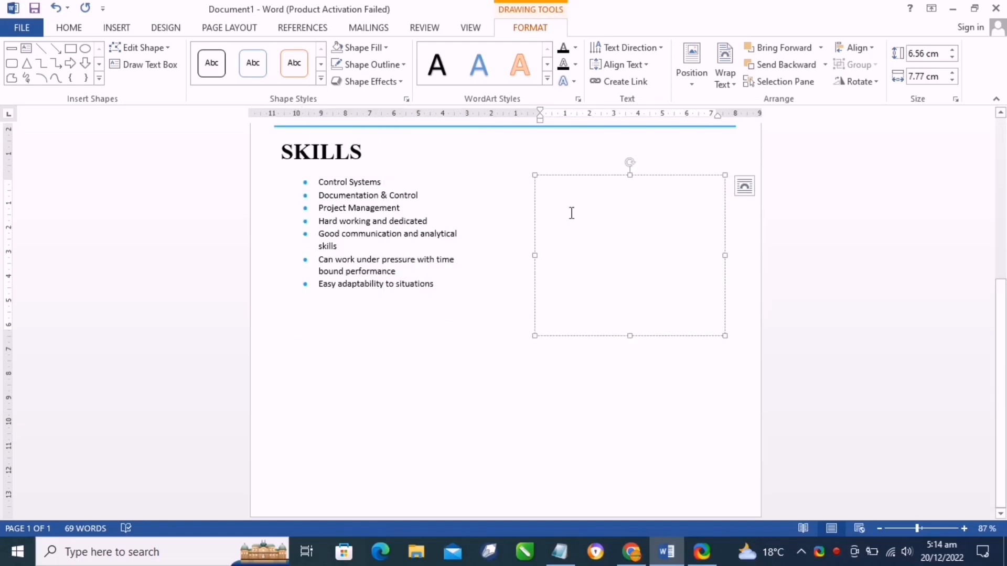
Format the skills list in Times New Roman at size 12.
left_click_drag(435, 324, 335, 181)
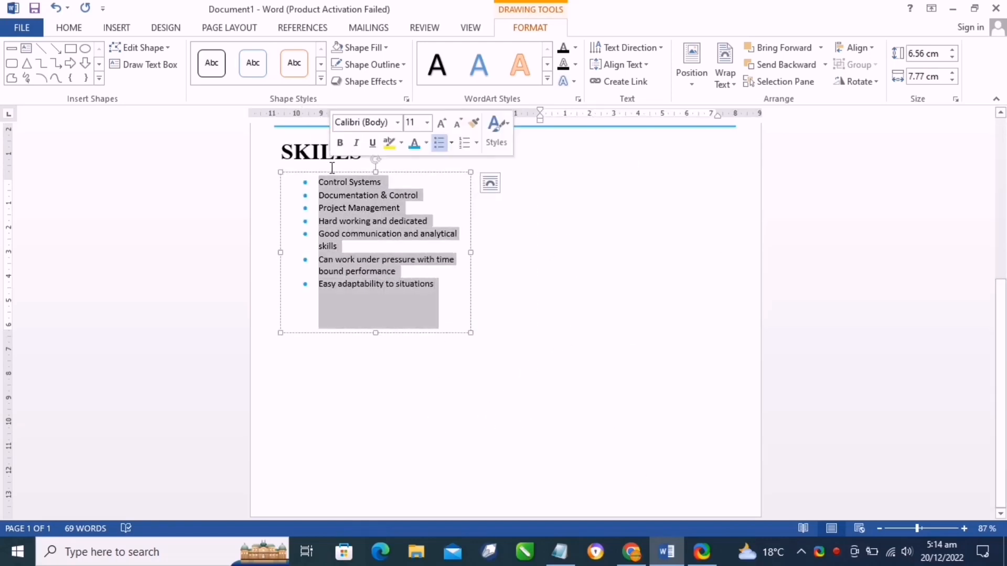
left_click(426, 122)
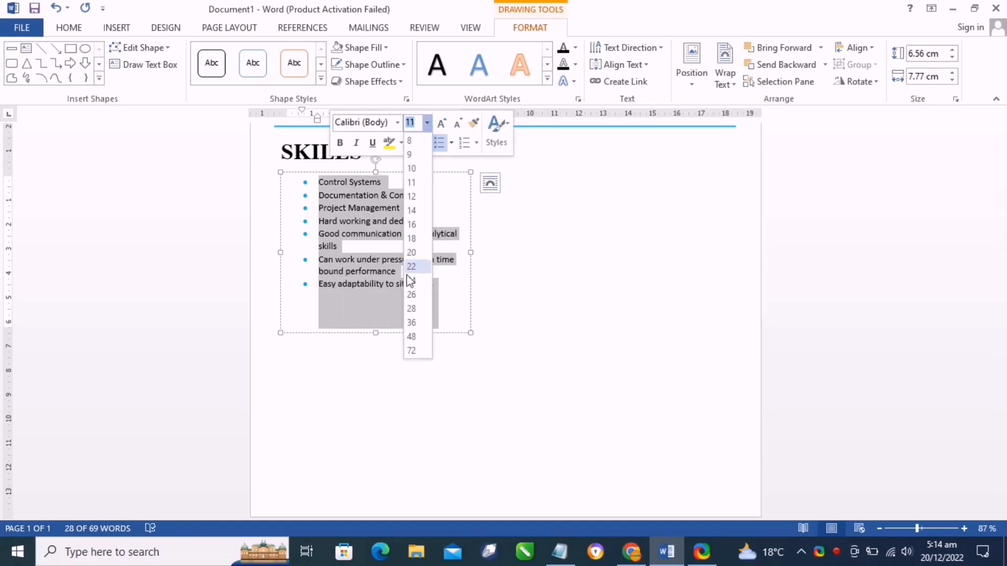
left_click(411, 196)
left_click(398, 125)
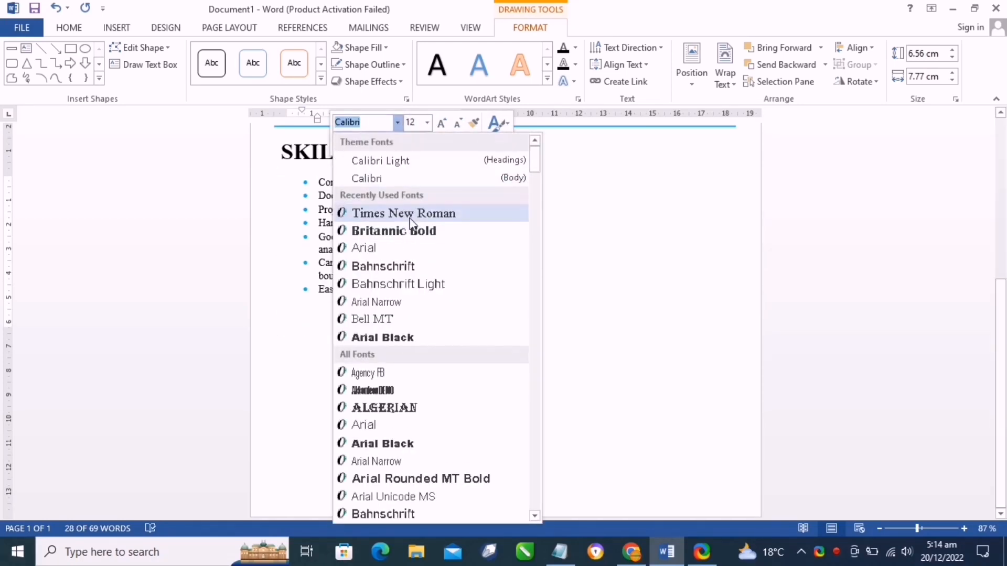
left_click(407, 213)
left_click(454, 295)
left_click(580, 209)
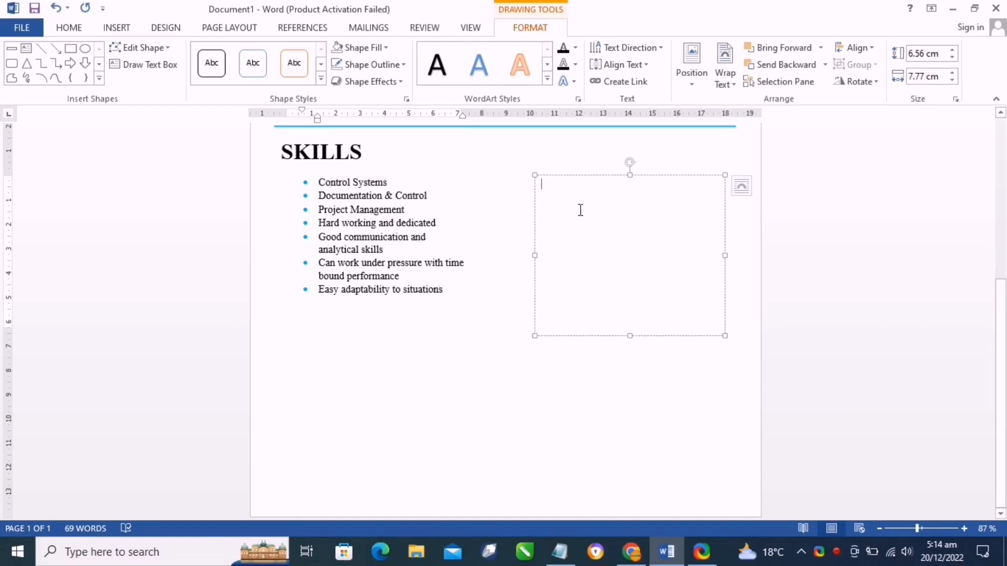
Duplicate the bulleted skills text box and place the copy level with it as a second column.
left_click(465, 331)
left_click(464, 333)
left_click_drag(465, 331, 676, 328)
left_click(426, 308, "shift")
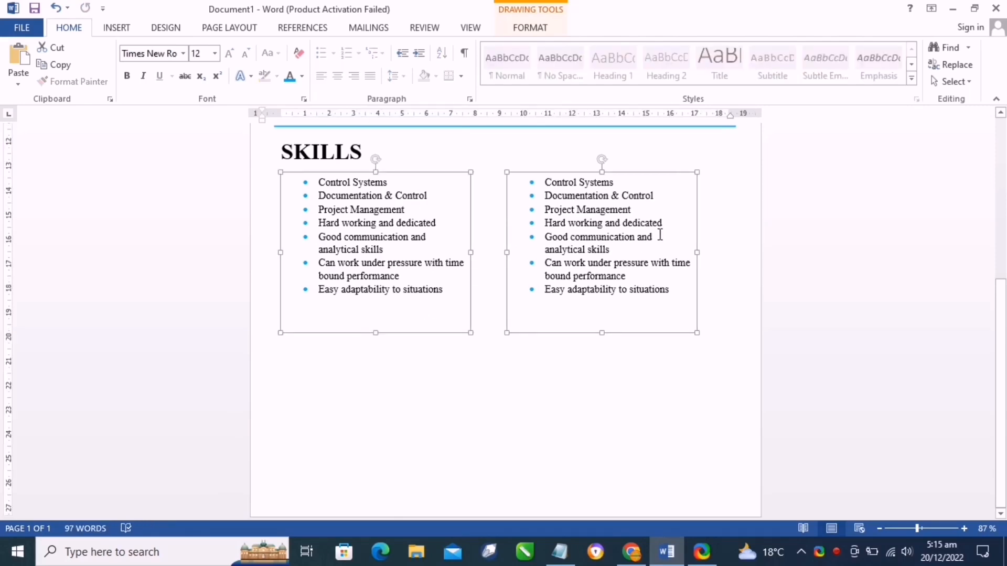
left_click(578, 371)
Duplicate the SKILLS line-and-heading group and position the copy just below the two skills lists.
scroll(580, 310, "up", 3)
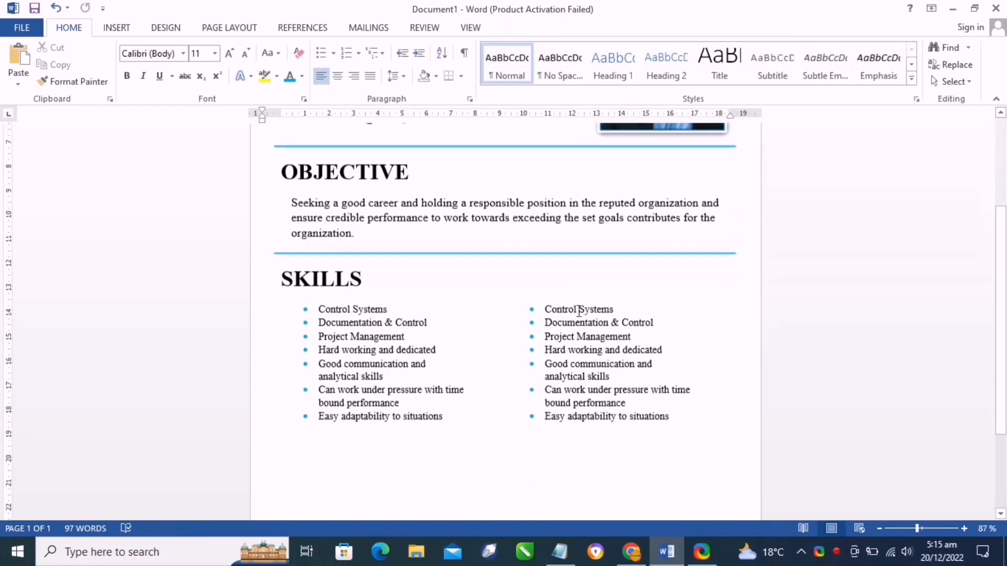
left_click(367, 247)
key("ctrl+c")
key("ctrl+v")
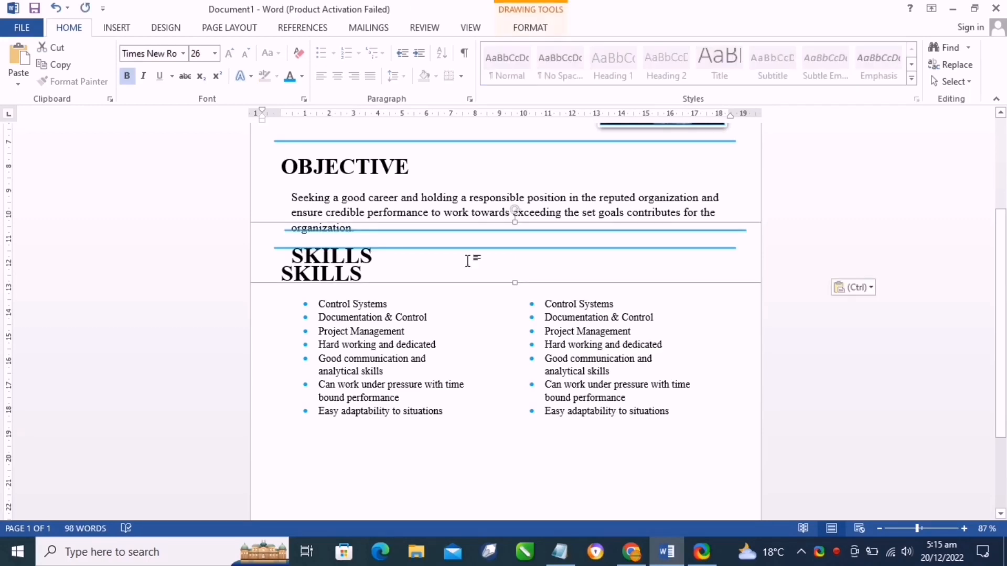
scroll(499, 226, "down", 1)
left_click_drag(507, 219, 499, 429)
scroll(499, 429, "down", 1)
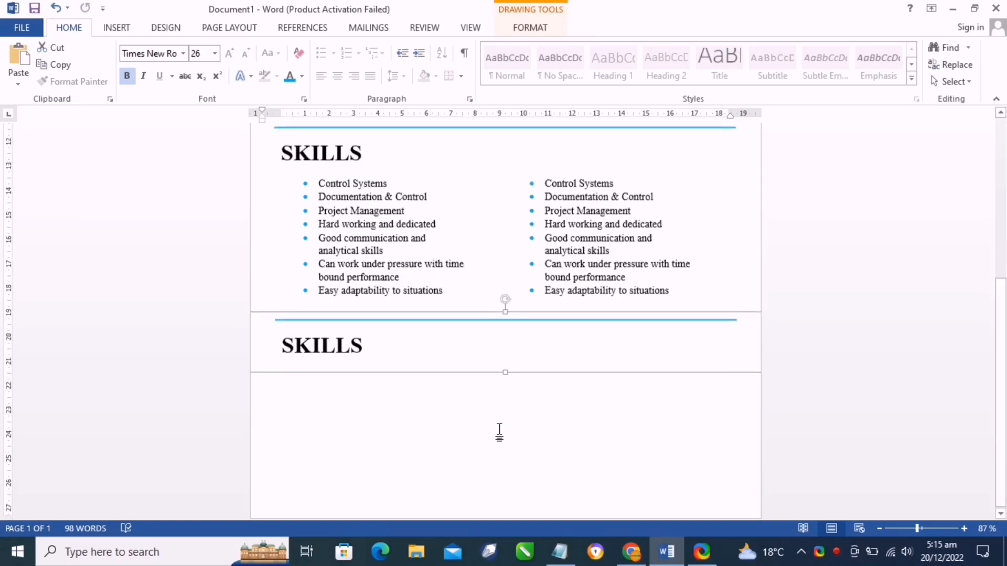
Delete the SKILLS text from the copied heading below the lists.
left_click(373, 341)
key("BackSpace")
key("BackSpace")
key("BackSpace")
key("BackSpace")
key("BackSpace")
key("BackSpace")
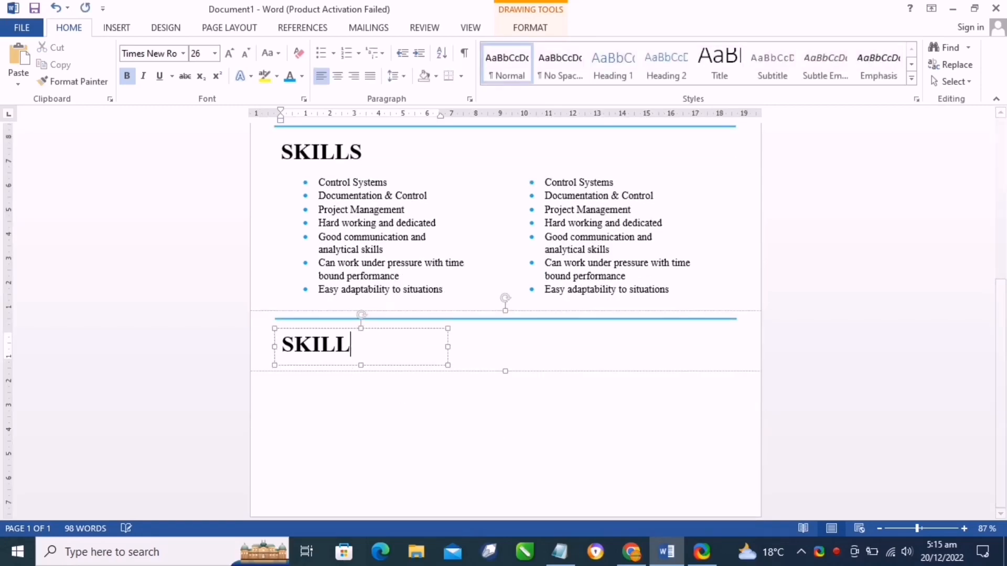
Copy the EDUCATION title from the Notepad text and paste it into the emptied heading box below the skills lists.
mouse_move(560, 551)
left_click(534, 519)
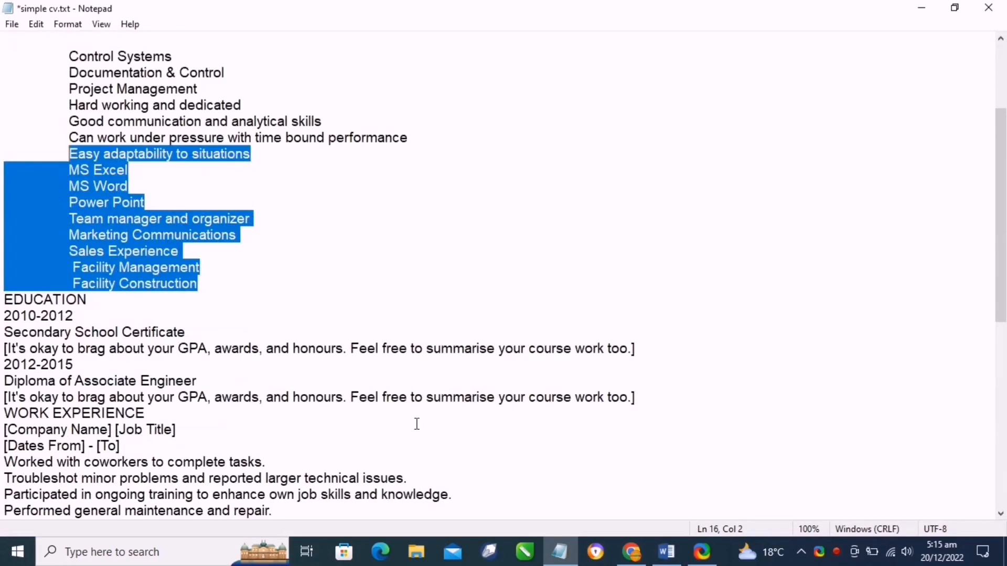
left_click(188, 252)
left_click_drag(78, 304, 4, 300)
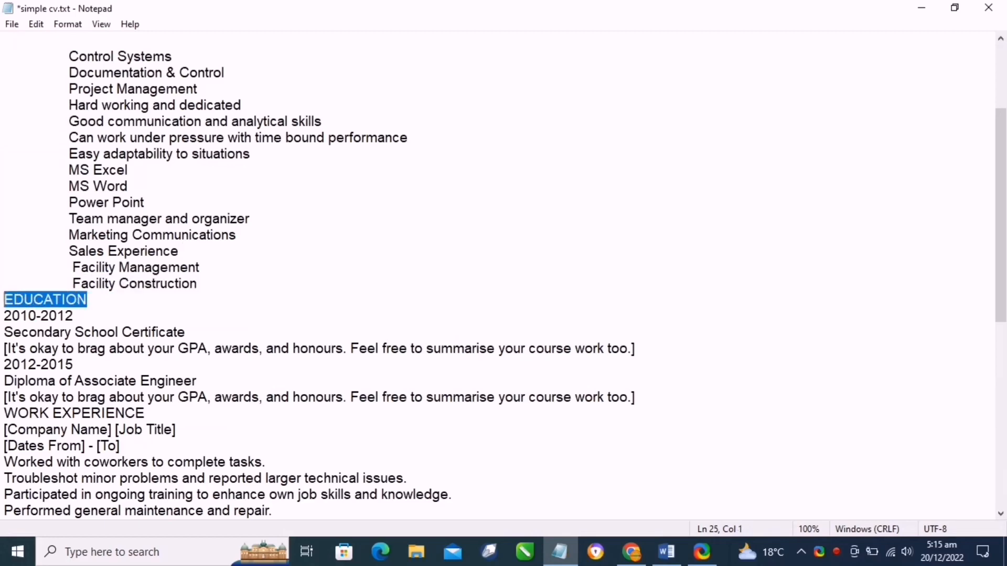
right_click(30, 300)
left_click(87, 347)
left_click(922, 8)
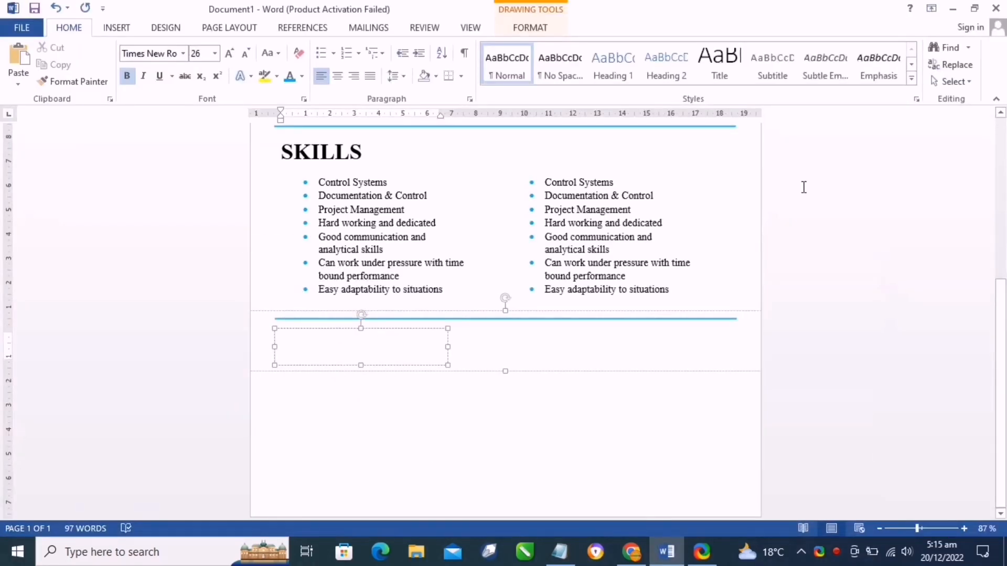
key("ctrl+v")
left_click(632, 389)
scroll(614, 388, "up", 7)
scroll(611, 389, "down", 7)
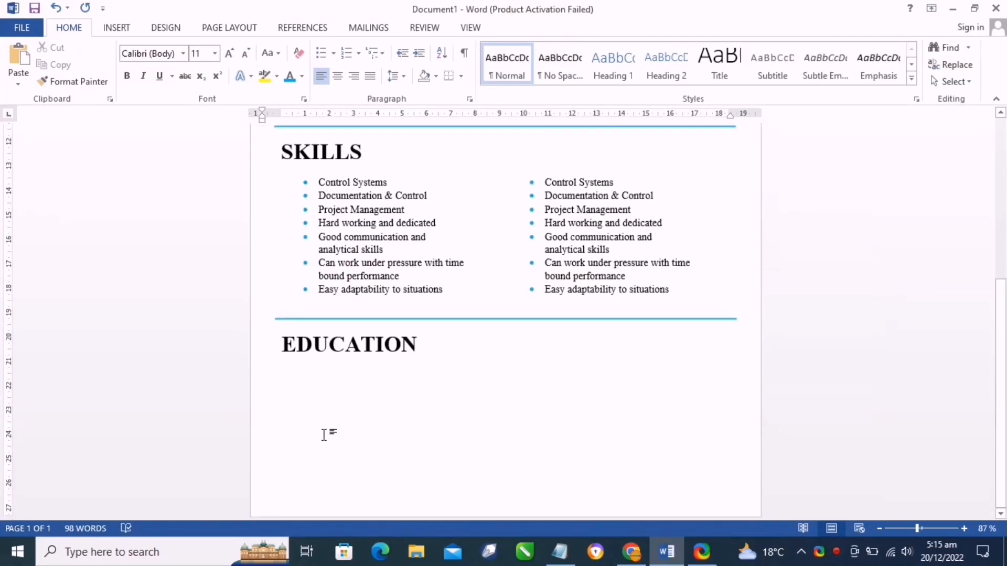
scroll(326, 436, "up", 9)
scroll(309, 388, "down", 6)
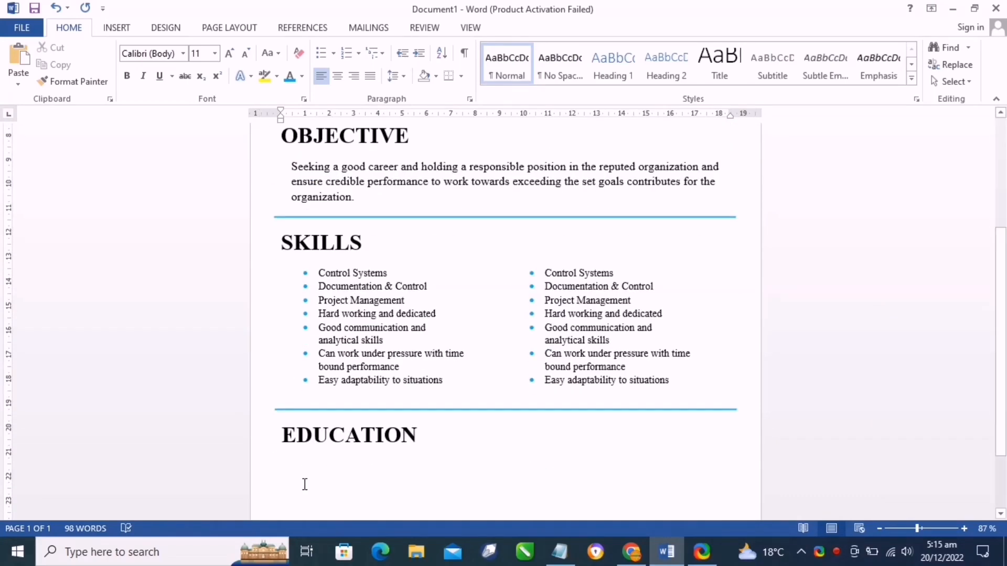
Add eight blank lines at the end of the text, below the EDUCATION heading, to extend the document onto a second page.
scroll(304, 478, "down", 2)
key("Return")
key("Return")
key("Return")
key("Return")
key("Return")
key("Return")
key("Return")
key("Return")
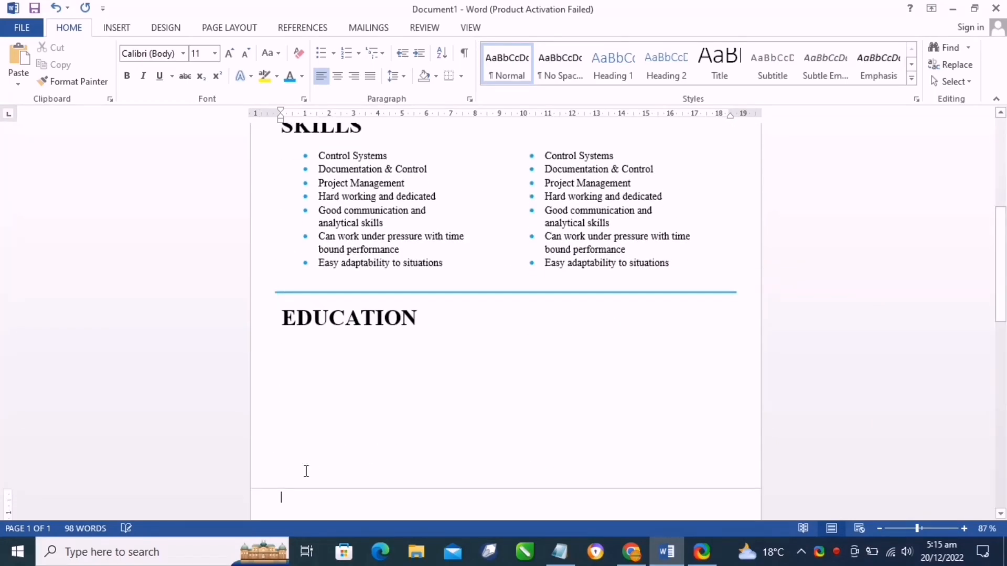
Draw a text box about 18.45 cm wide and 5.47 cm tall just below the EDUCATION heading.
scroll(351, 331, "up", 1)
scroll(352, 331, "up", 1)
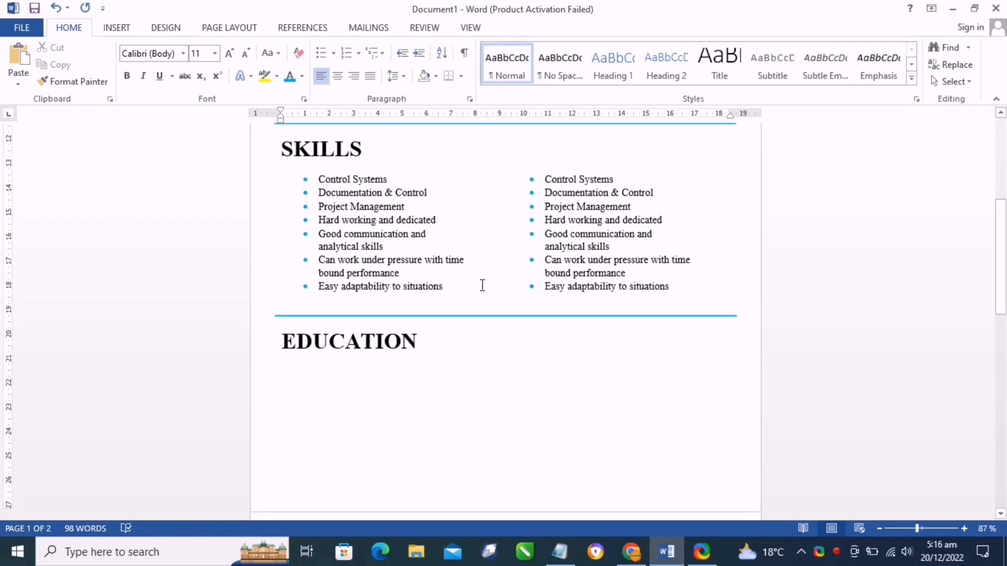
left_click(117, 27)
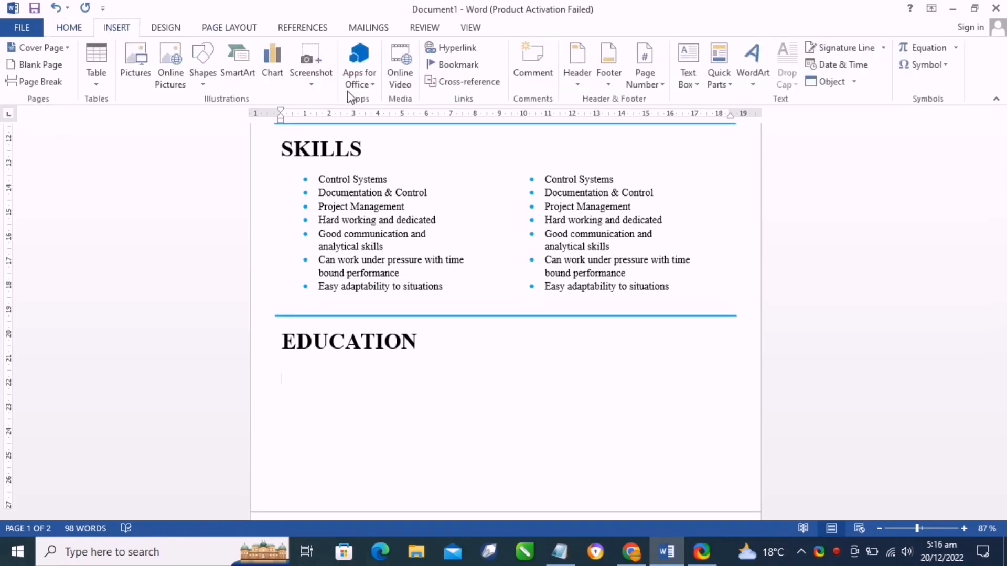
left_click(688, 68)
left_click(723, 397)
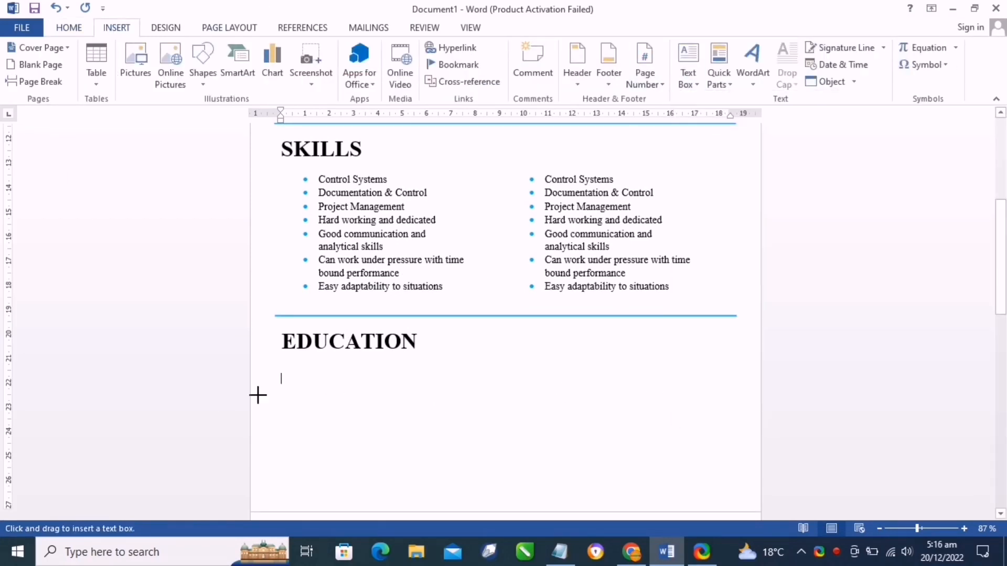
left_click_drag(274, 379, 730, 260)
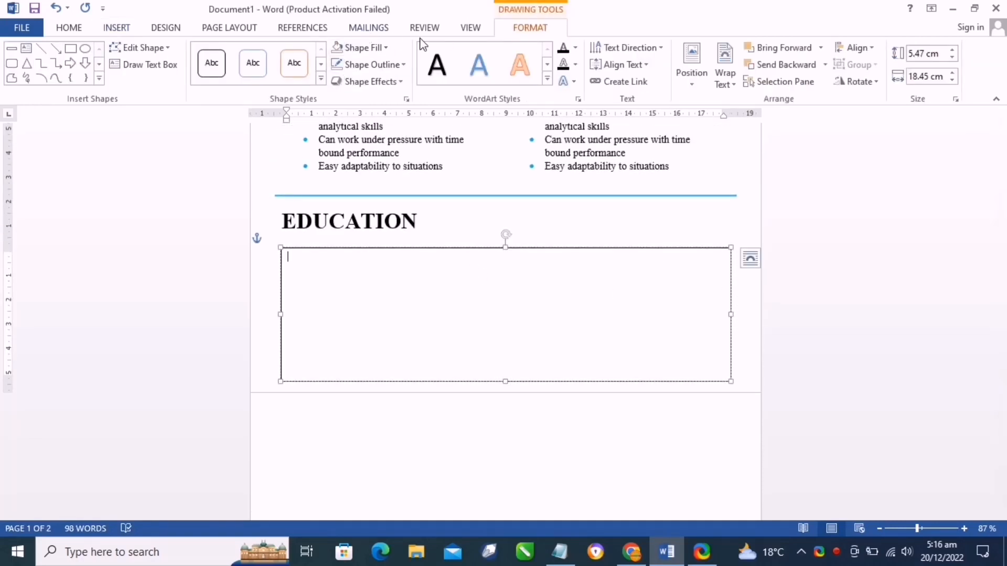
Remove the fill and outline from the new text box below the EDUCATION heading.
left_click(362, 47)
left_click(382, 181)
left_click(364, 63)
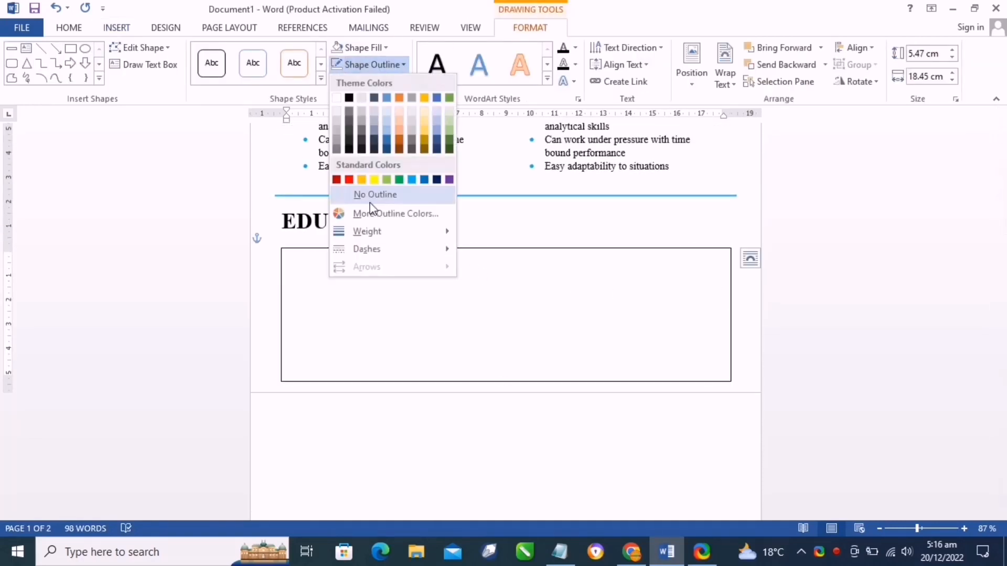
left_click(374, 195)
Copy the 2010-2012 and 2012-2015 education entries from the Notepad text and paste them into the Word text box below EDUCATION.
mouse_move(560, 551)
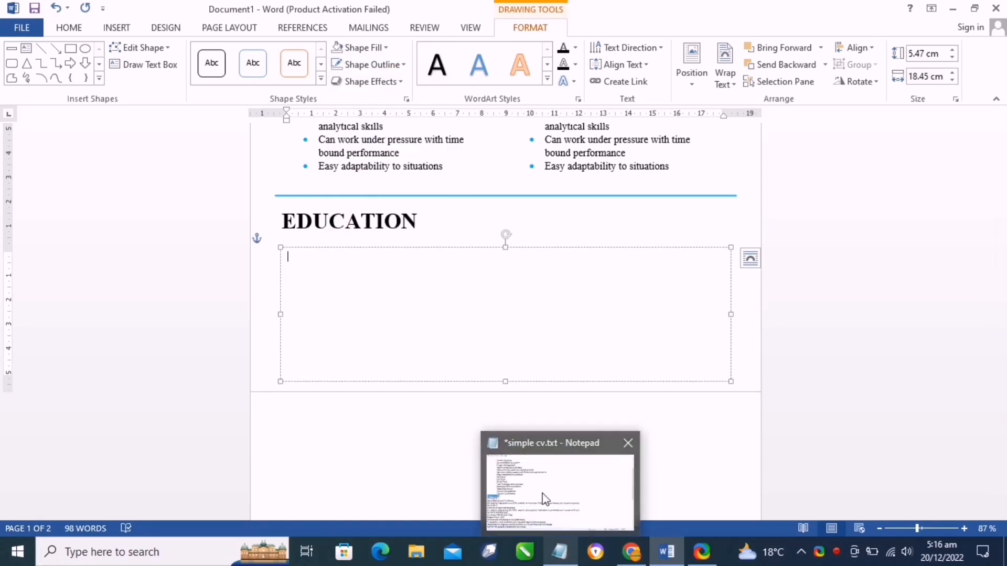
left_click(543, 498)
left_click(97, 321)
left_click_drag(4, 316, 641, 398)
right_click(37, 356)
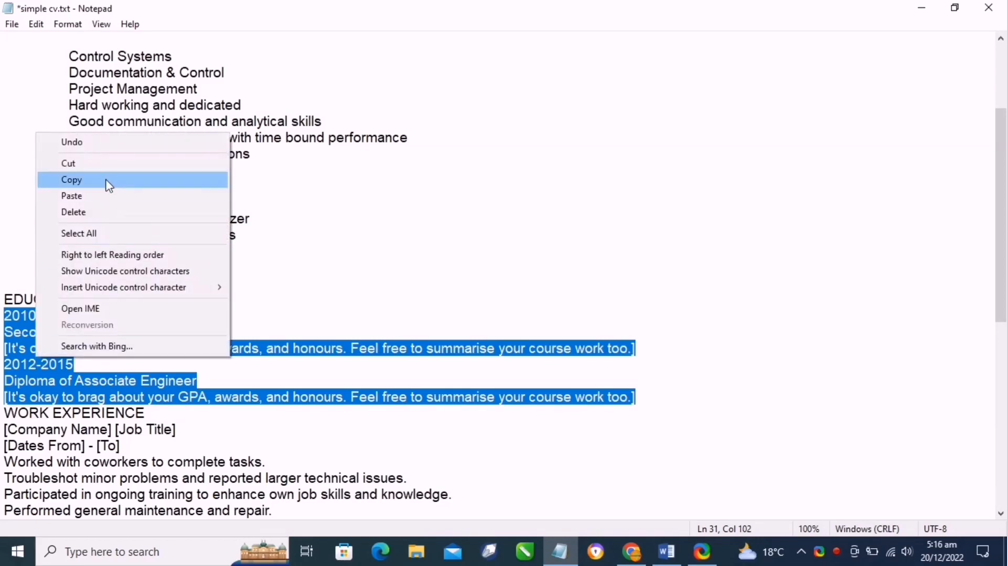
left_click(106, 182)
key("alt+Tab")
key("ctrl+v")
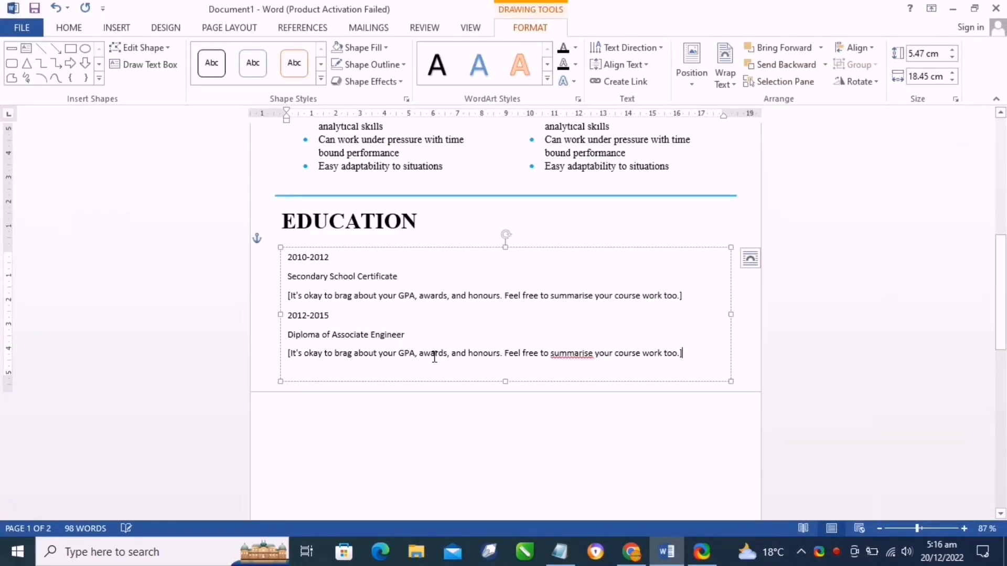
Correct the flagged spellings in both bracketed lines to "summarize", with "honors" in the first entry and "honor's" in the second.
right_click(572, 353)
left_click(629, 225)
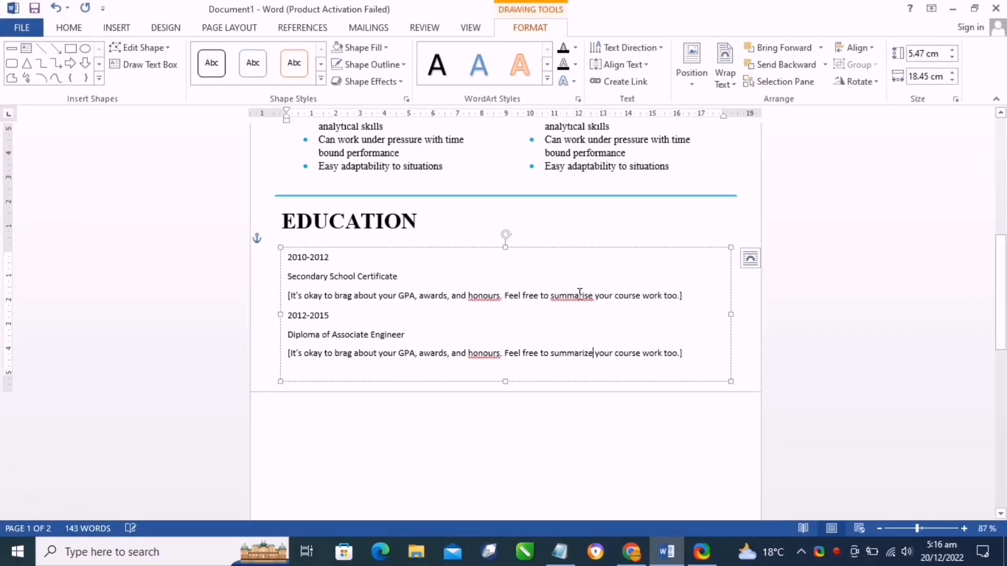
right_click(572, 295)
left_click(640, 318)
right_click(489, 292)
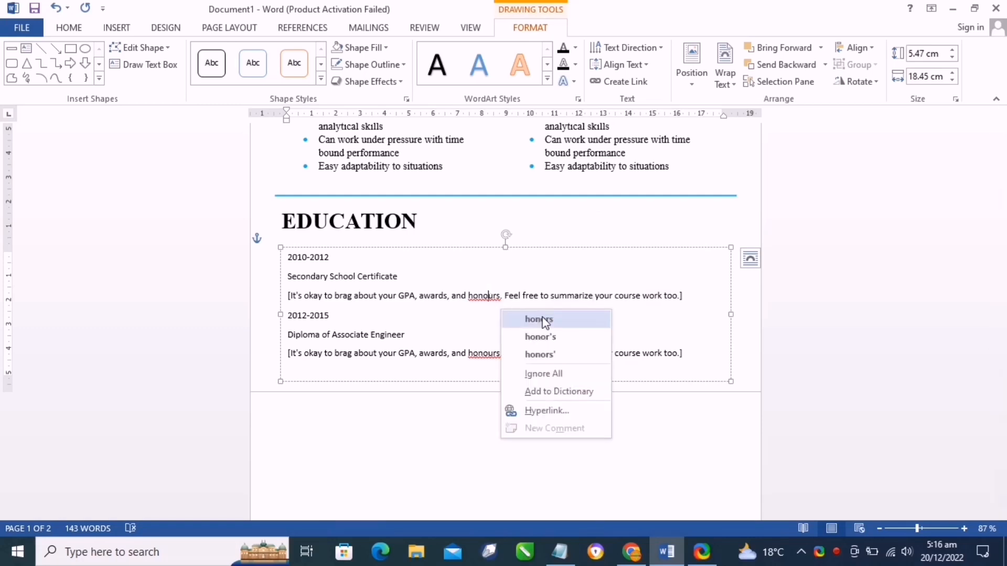
left_click(530, 317)
right_click(479, 358)
left_click(544, 404)
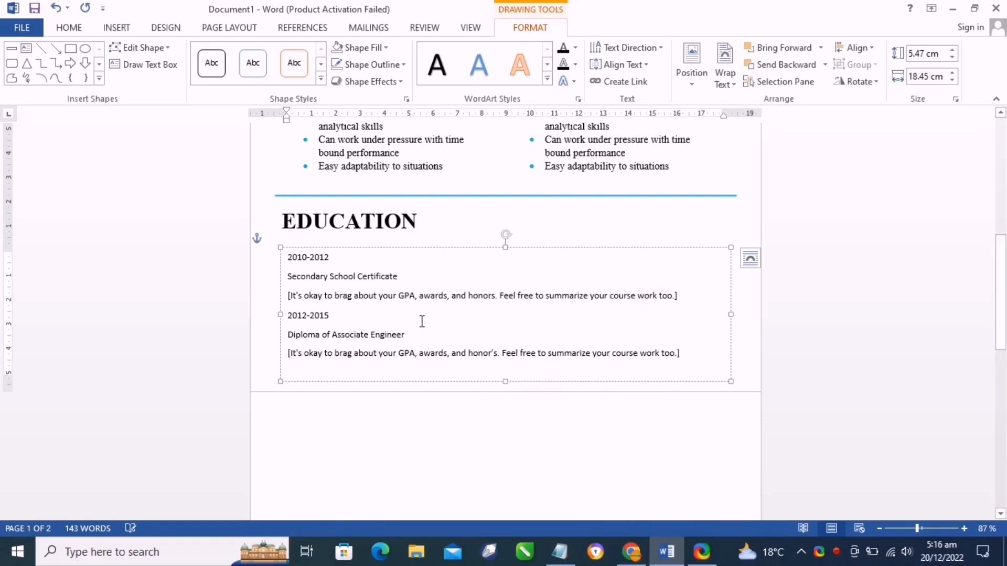
Colour the 2010-2012 and Secondary School Certificate lines light blue.
left_click_drag(402, 277, 290, 263)
left_click(361, 261)
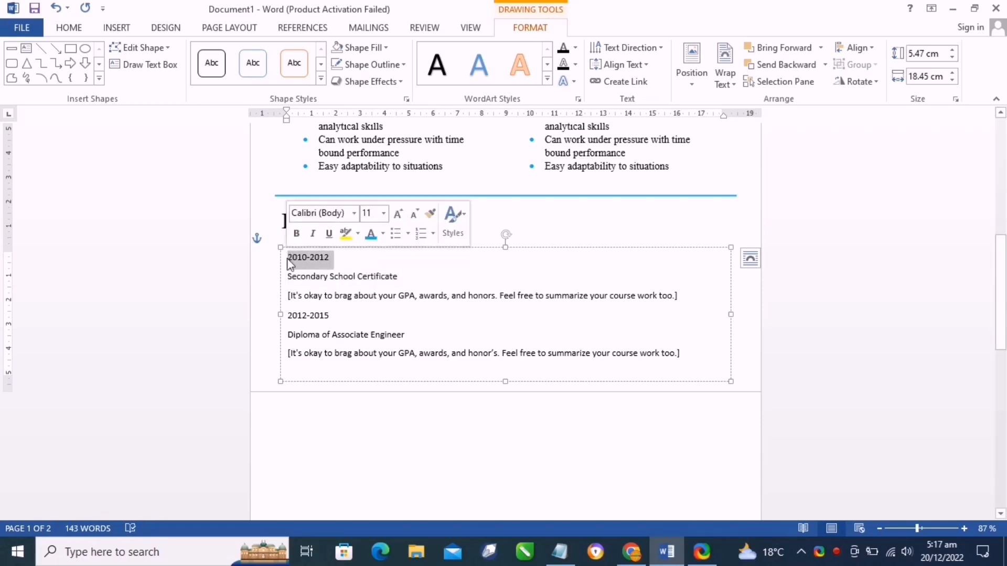
left_click(402, 276)
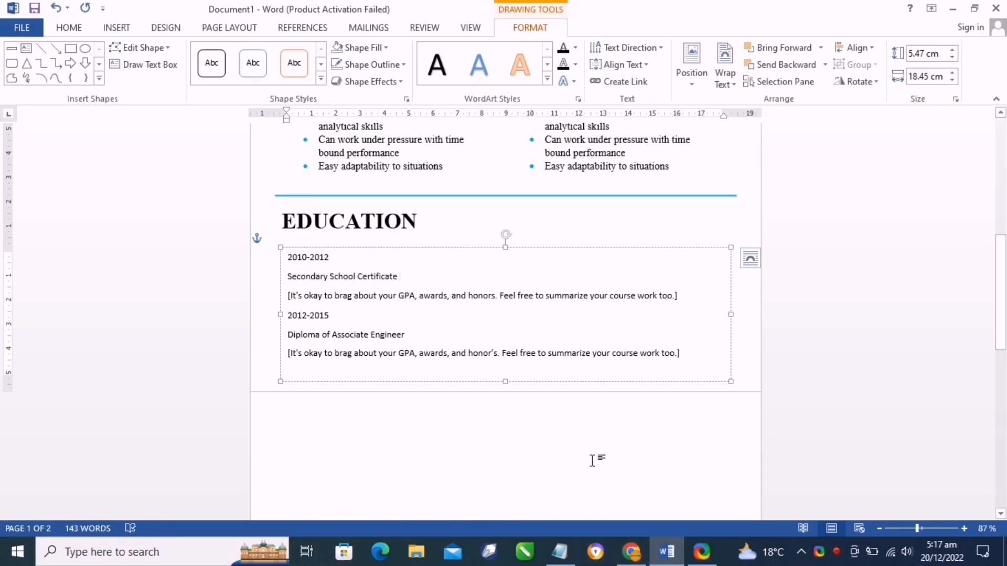
left_click_drag(397, 277, 287, 256)
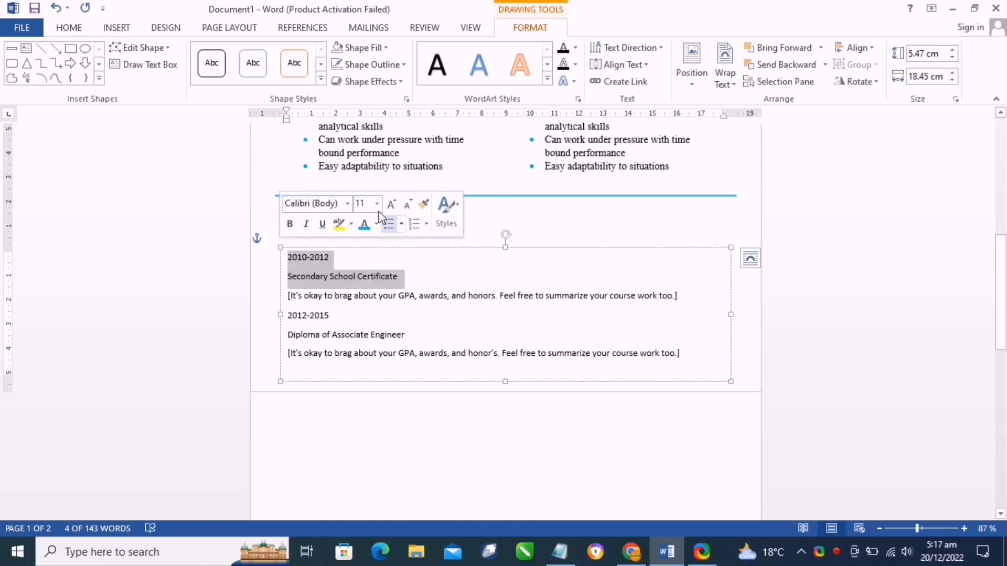
left_click(376, 224)
left_click(439, 358)
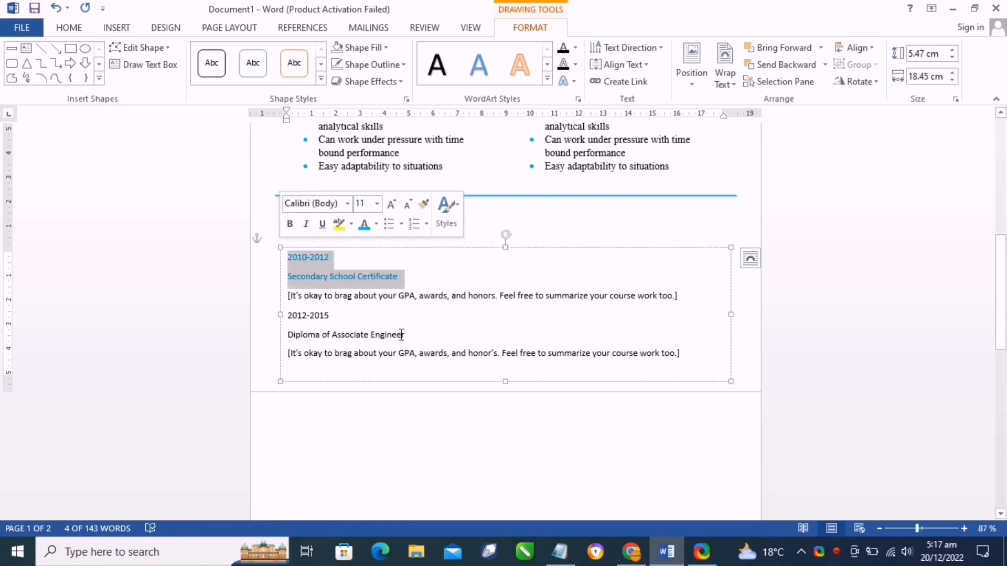
Set the 2010-2012 and Secondary School Certificate lines in bold 14 pt Times New Roman.
left_click(377, 203)
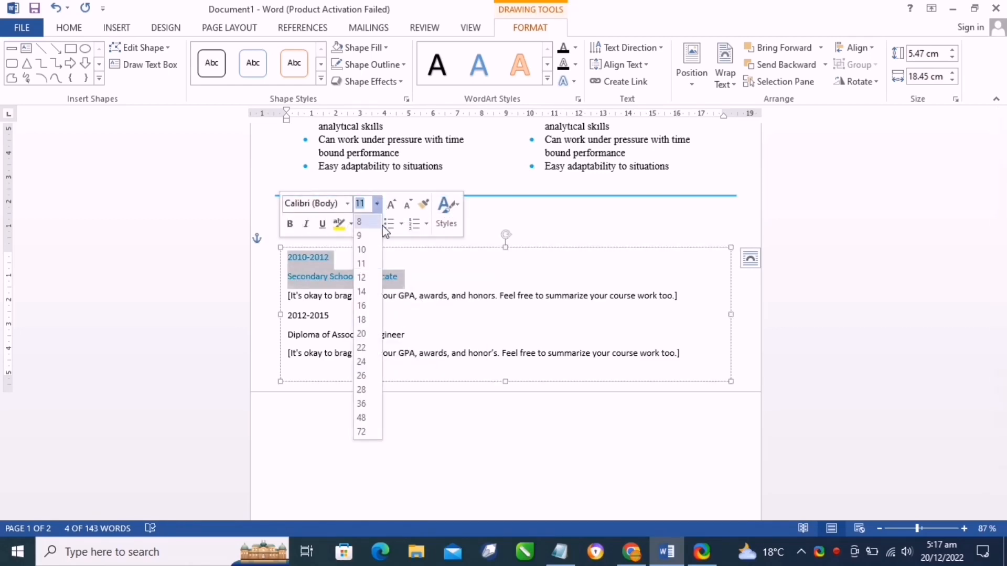
left_click(362, 291)
left_click(347, 203)
left_click(355, 294)
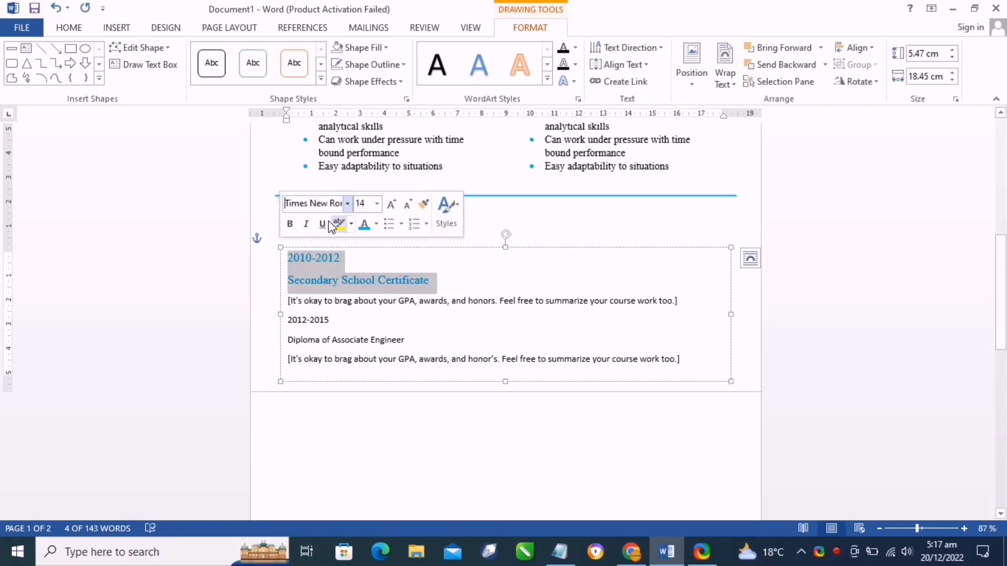
left_click(295, 228)
left_click(395, 323)
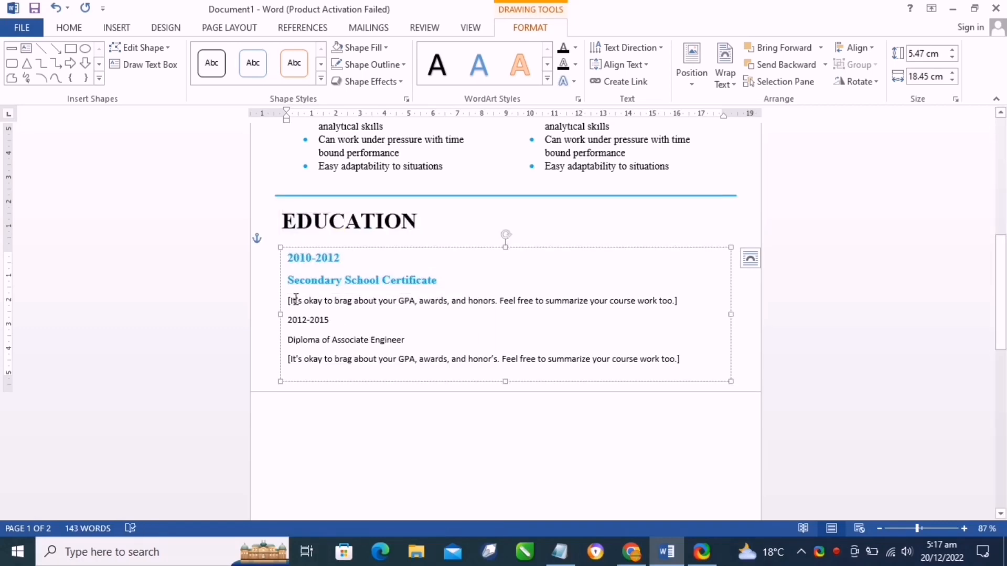
Format the 2012-2015 and Diploma of Associate Engineer lines as 14 pt Times New Roman in light blue.
left_click_drag(432, 338, 287, 319)
left_click(377, 283)
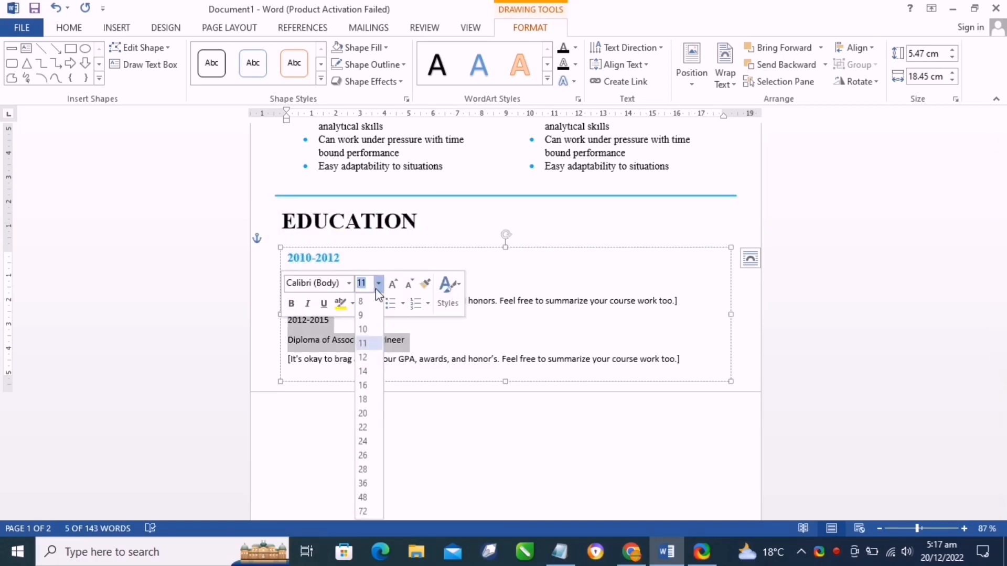
left_click(364, 371)
left_click(349, 283)
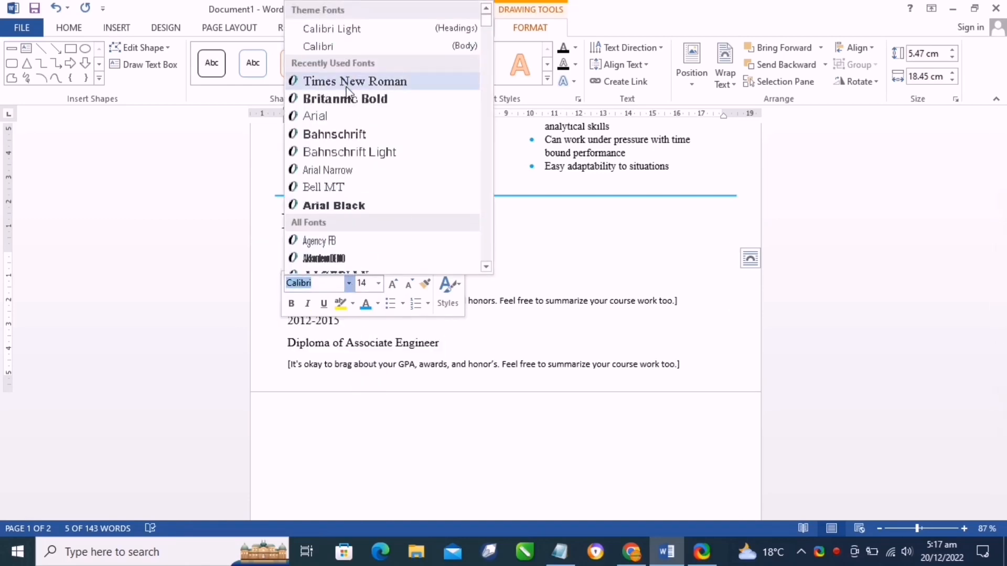
left_click(362, 81)
right_click(313, 338)
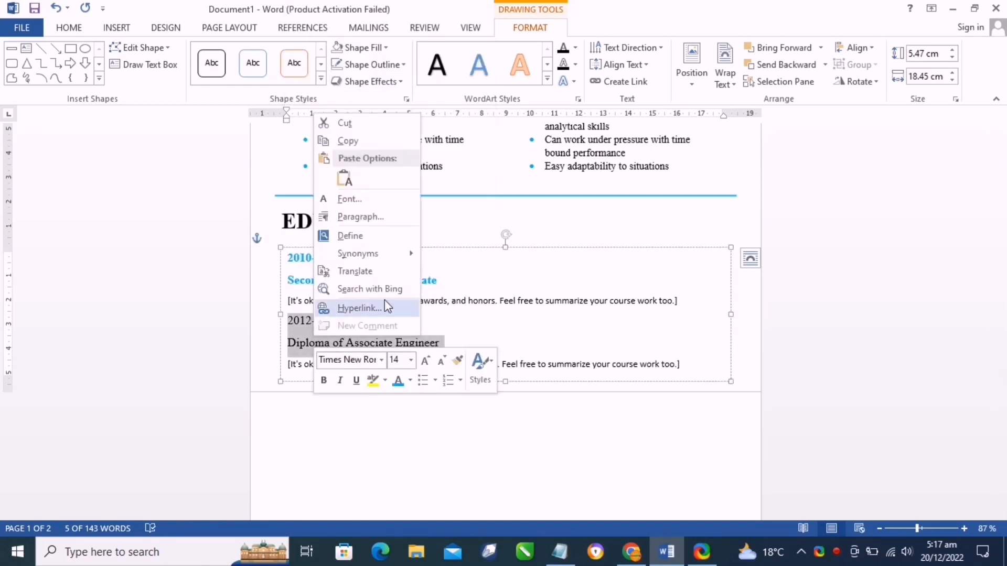
left_click(410, 381)
left_click(473, 327)
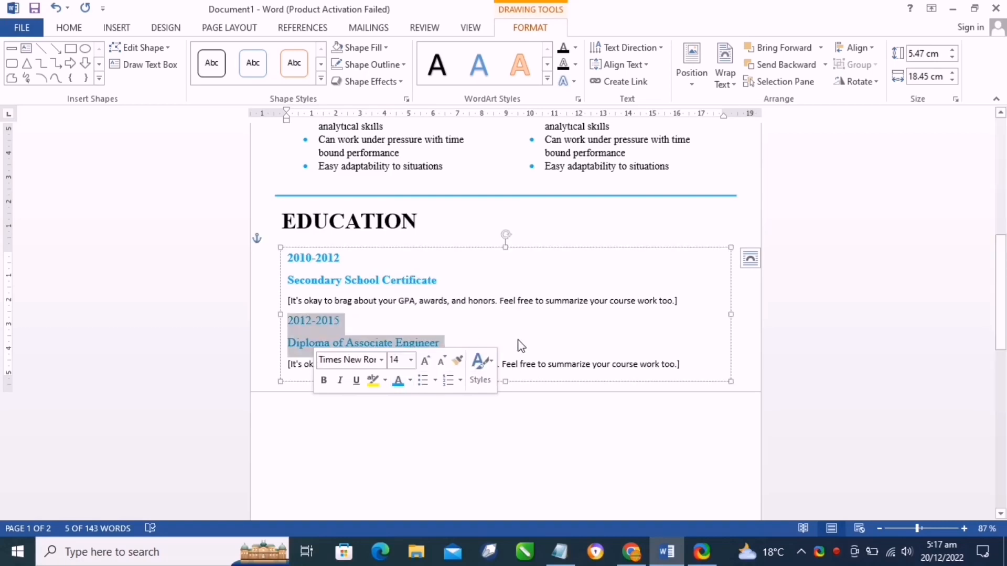
left_click(521, 346)
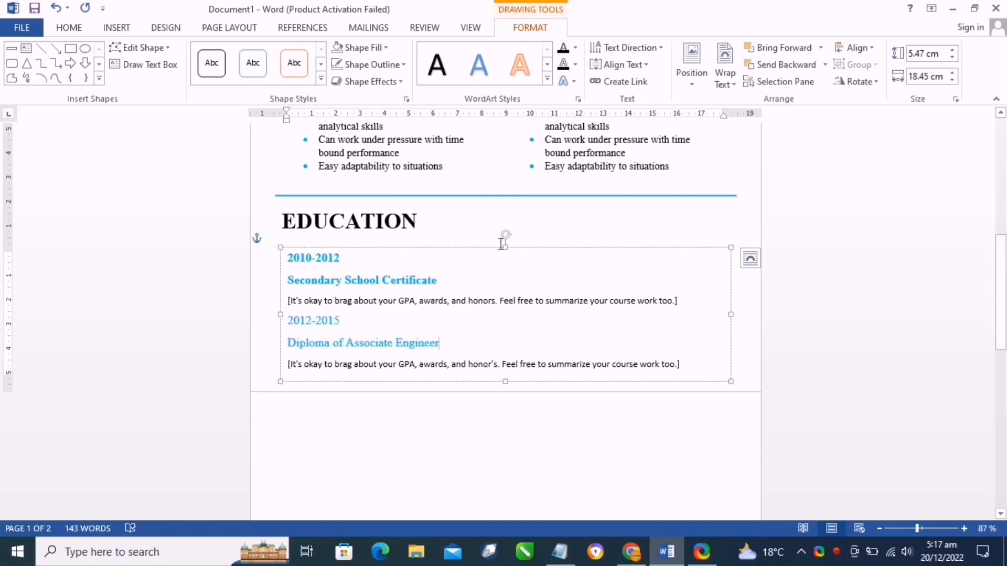
Extend the education text box upward to 5.71 cm tall and set its last bracketed line in 12 pt Times New Roman.
left_click_drag(506, 249, 506, 243)
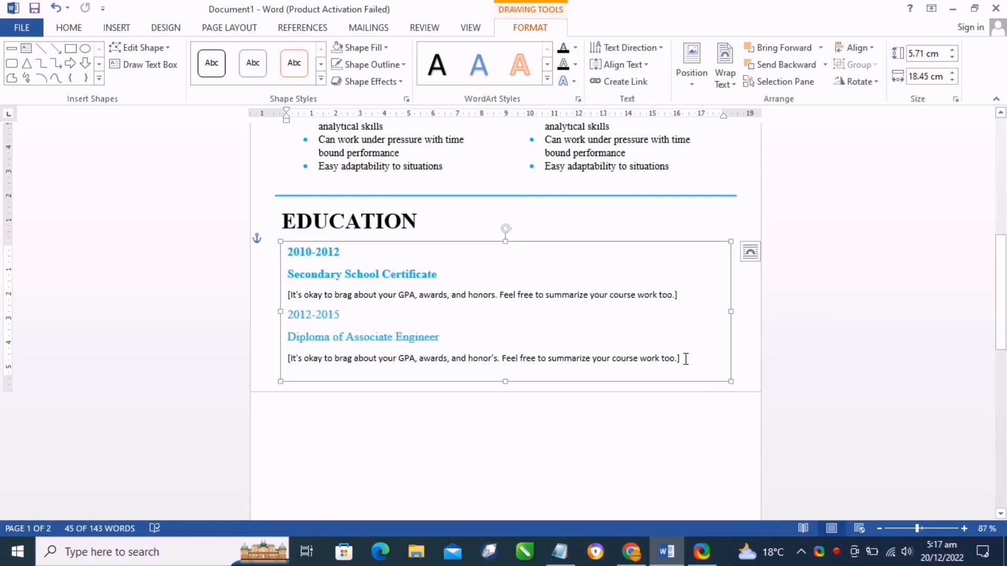
left_click_drag(686, 359, 287, 358)
left_click(382, 312)
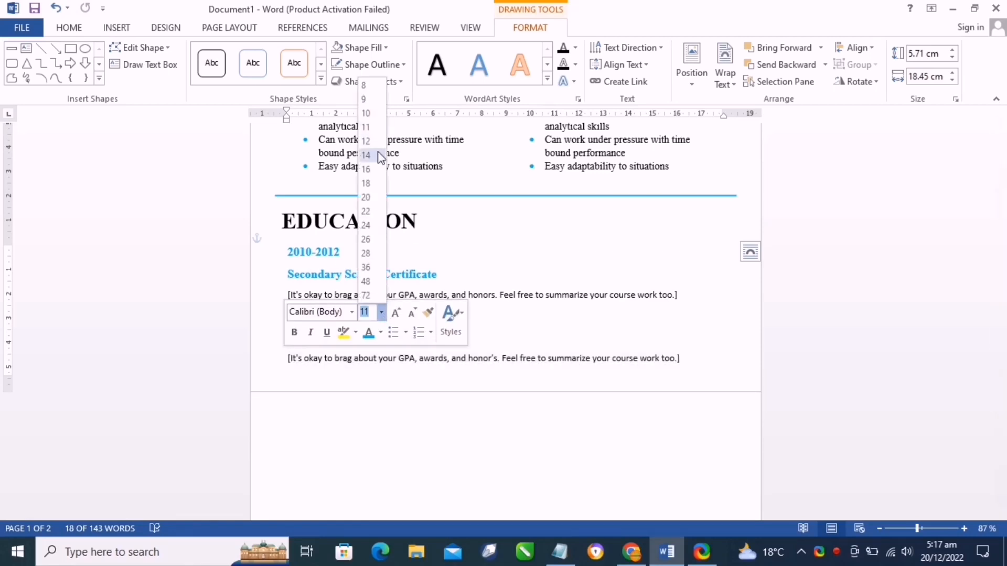
left_click(366, 141)
left_click(351, 312)
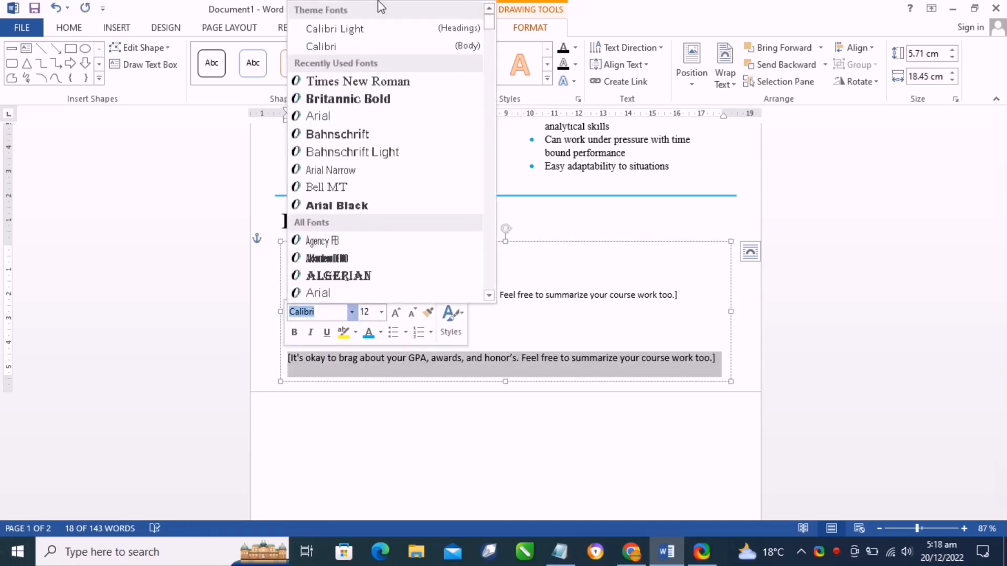
left_click(338, 81)
Set the bracketed line under Secondary School Certificate in 12 pt Times New Roman.
left_click(671, 295)
left_click_drag(617, 295, 288, 296)
left_click(385, 251)
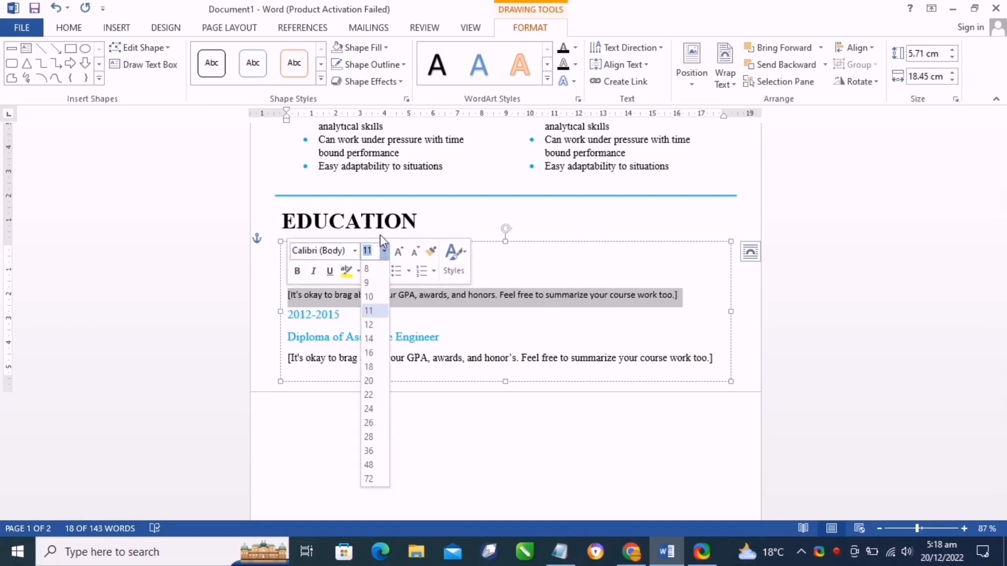
left_click(373, 324)
left_click(354, 252)
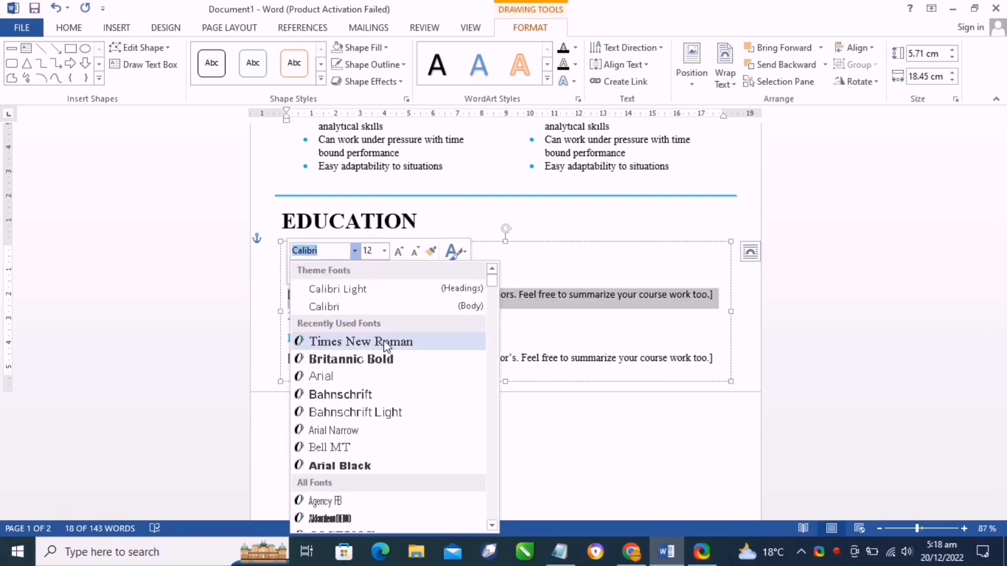
left_click(361, 342)
left_click(598, 305)
Make the 2012-2015 and Diploma of Associate Engineer lines bold.
scroll(593, 301, "down", 1)
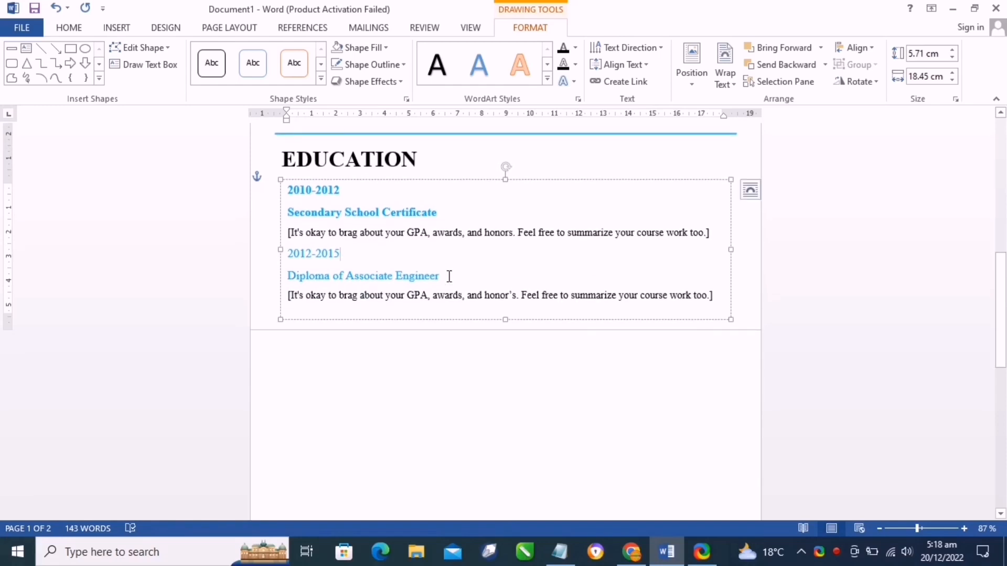
left_click_drag(450, 276, 288, 254)
left_click(505, 265)
scroll(423, 238, "down", 4)
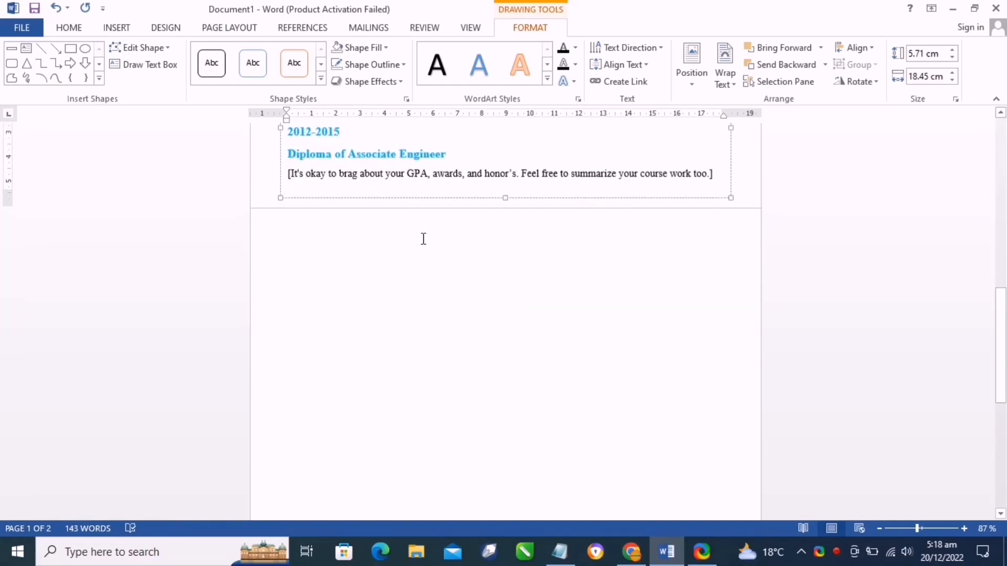
scroll(404, 216, "up", 5)
left_click(438, 183)
scroll(438, 184, "up", 5)
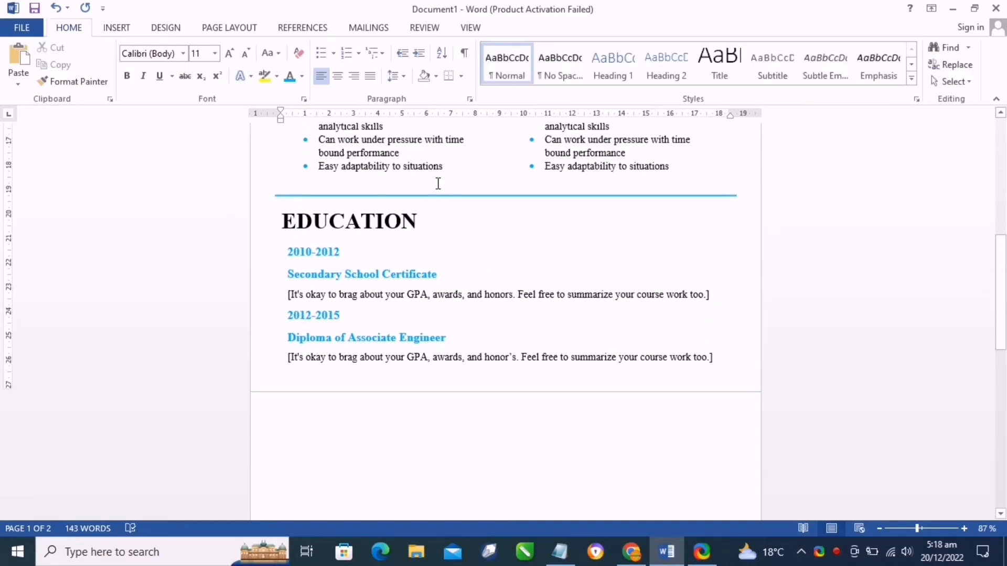
Change the font colour of the 2010-2012 line to black.
scroll(409, 209, "down", 4)
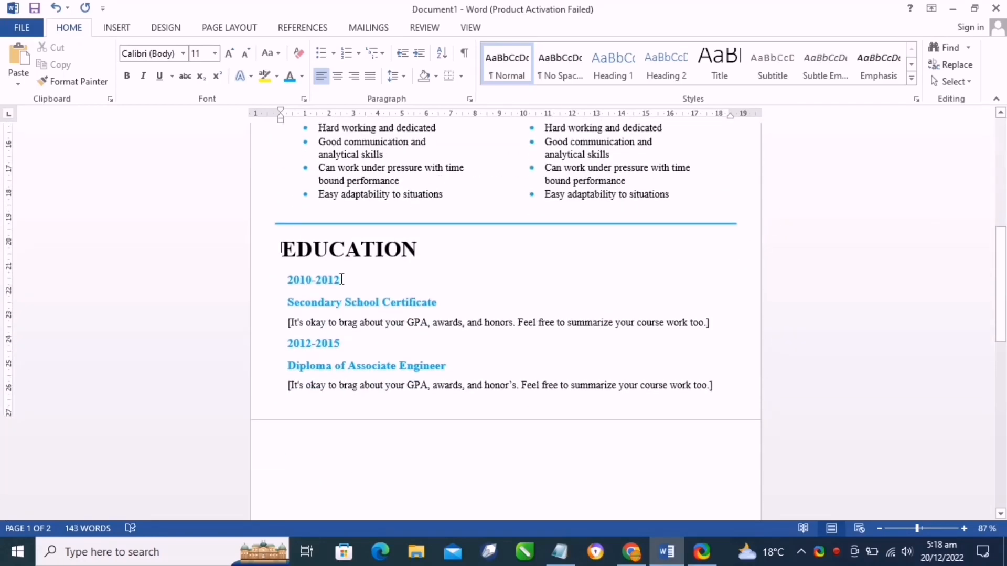
left_click_drag(341, 278, 287, 280)
left_click(385, 254)
left_click(395, 270)
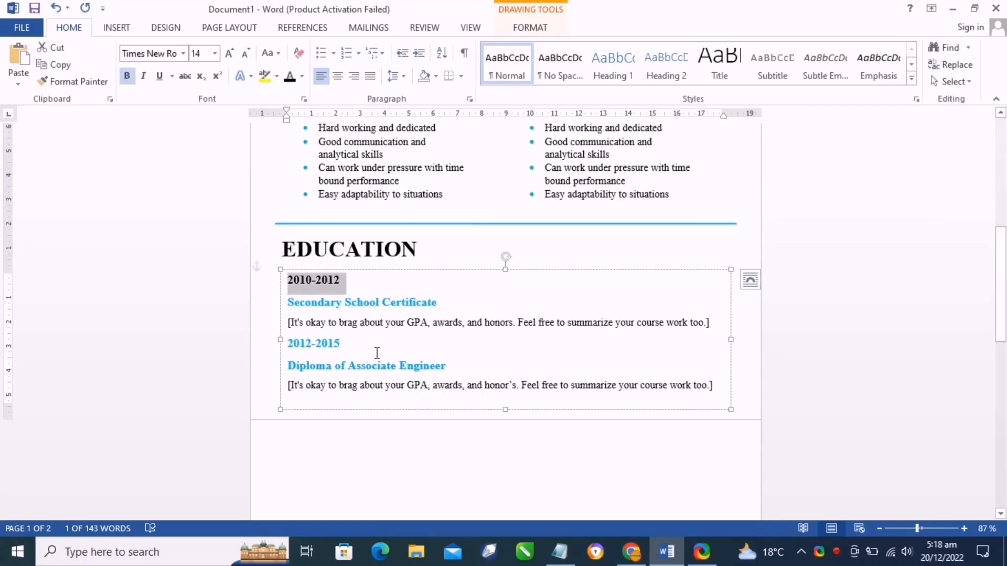
Change the font colour of the 2012-2015 line to black.
left_click_drag(345, 344, 288, 344)
left_click(373, 294)
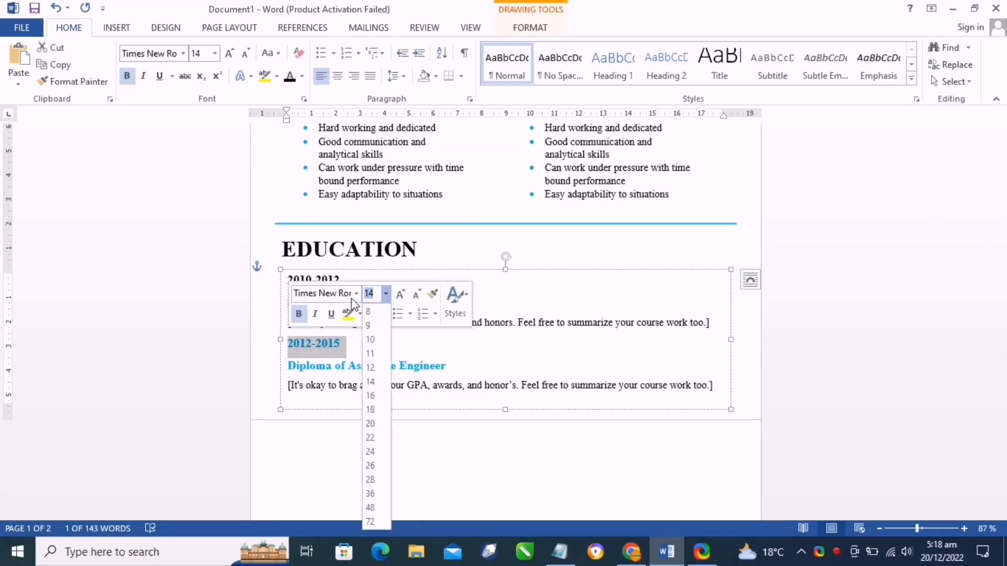
left_click(352, 302)
left_click(385, 316)
left_click(385, 334)
left_click(409, 344)
scroll(406, 344, "down", 2)
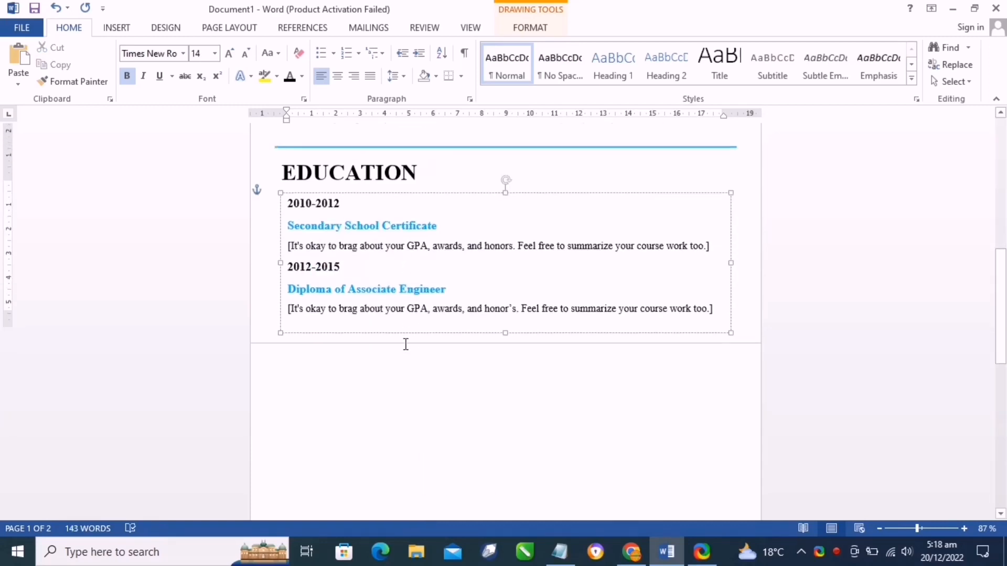
left_click(405, 344)
Duplicate the grouped EDUCATION heading with its blue divider line and place the copy near the top of page 2.
scroll(405, 351, "up", 15)
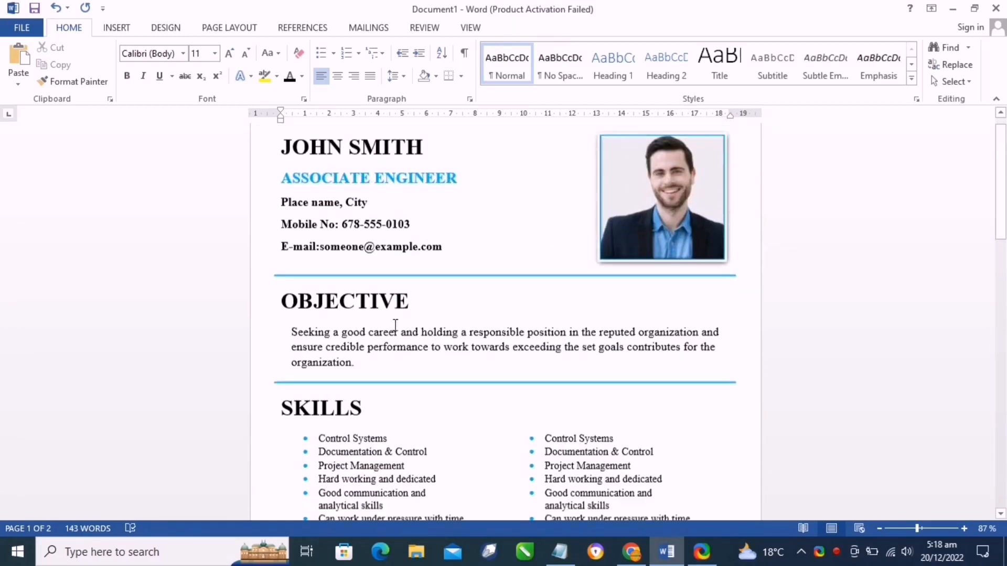
scroll(393, 304, "down", 5)
left_click(377, 259)
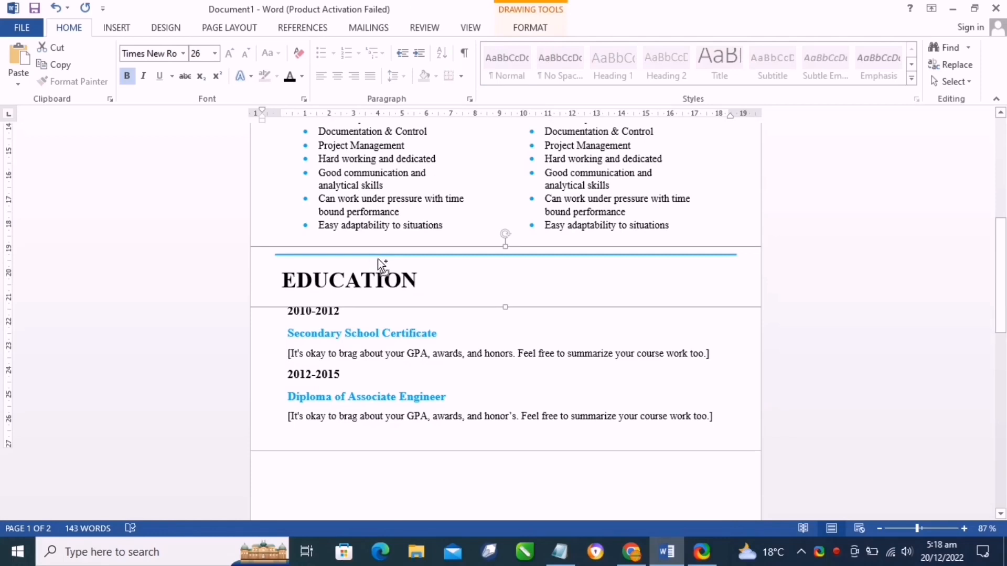
key("ctrl+v")
scroll(378, 259, "down", 2)
left_click_drag(473, 166, 468, 407)
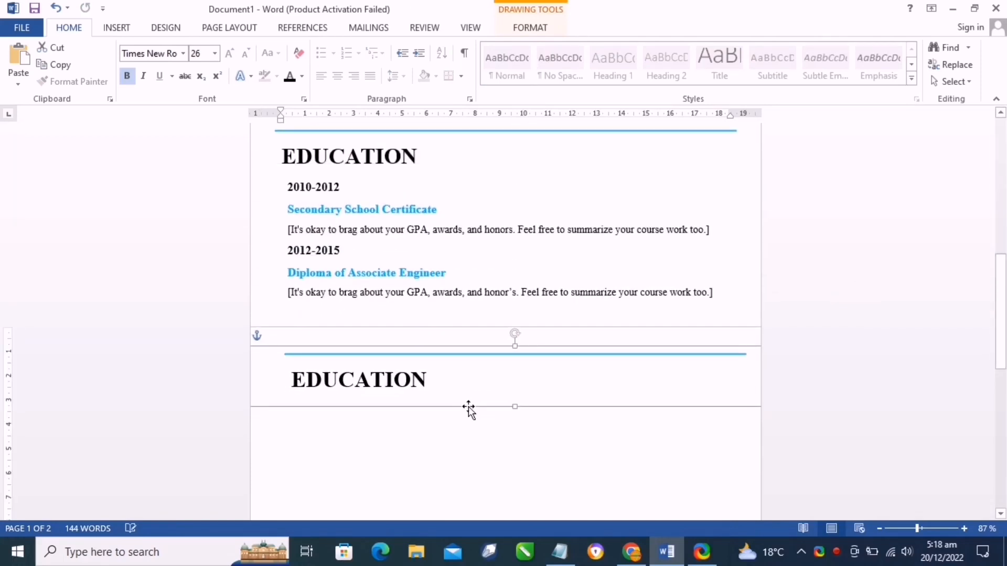
scroll(467, 407, "down", 2)
left_click(463, 303)
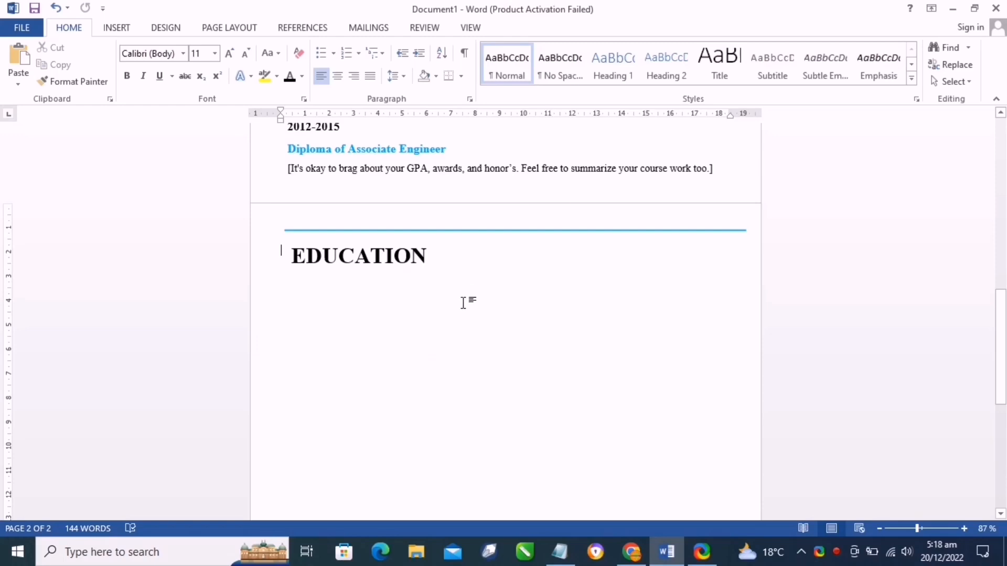
Ungroup the copied heading on page 2 and delete its blue divider line.
left_click(463, 230)
right_click(464, 230)
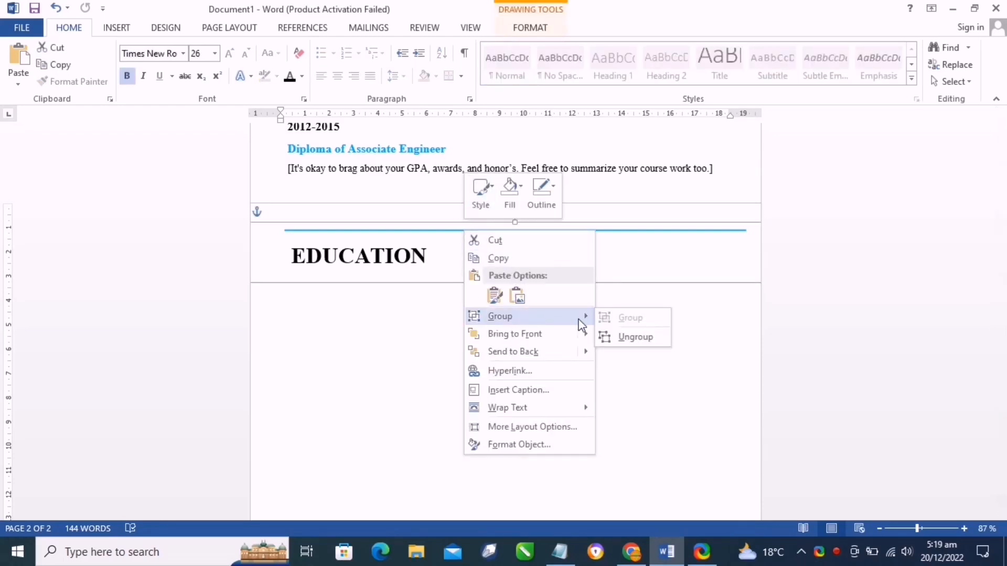
left_click(635, 336)
left_click(509, 217)
left_click(507, 230)
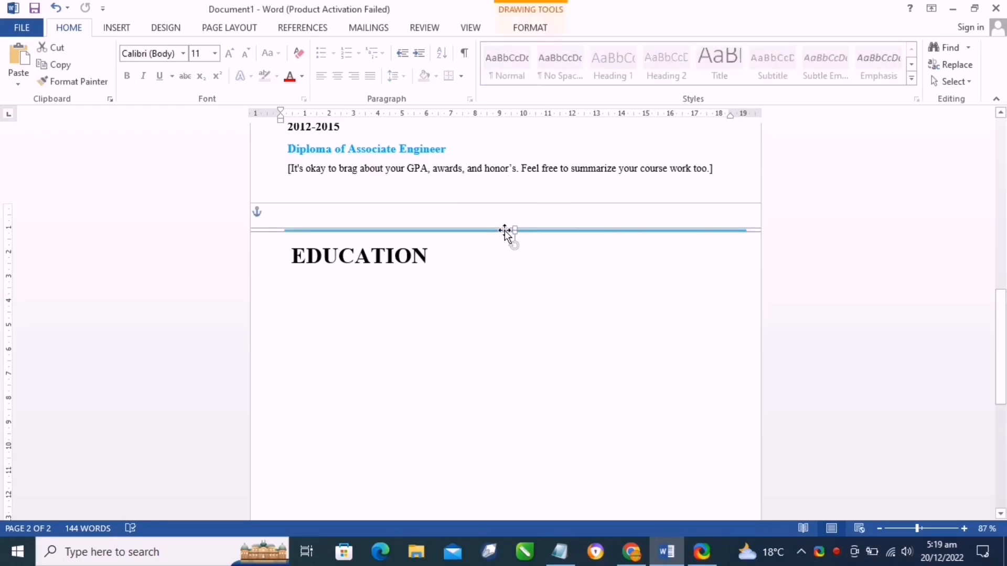
key("Delete")
Move the copied heading box slightly up on page 2 and clear its EDUCATION text.
left_click(439, 241)
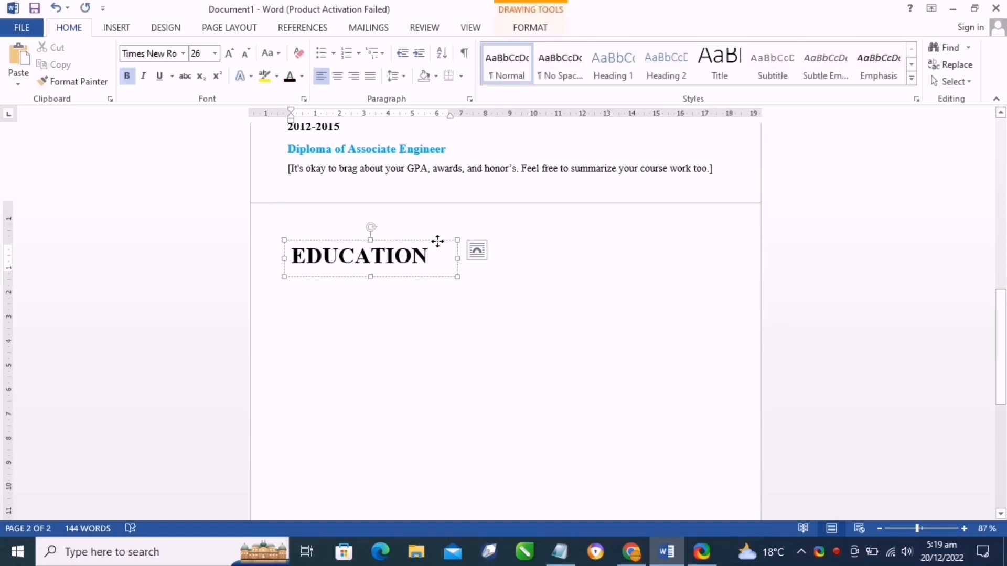
left_click_drag(439, 241, 315, 218)
left_click(449, 322)
scroll(441, 321, "down", 3)
scroll(441, 320, "up", 3)
left_click(431, 209)
key("Delete")
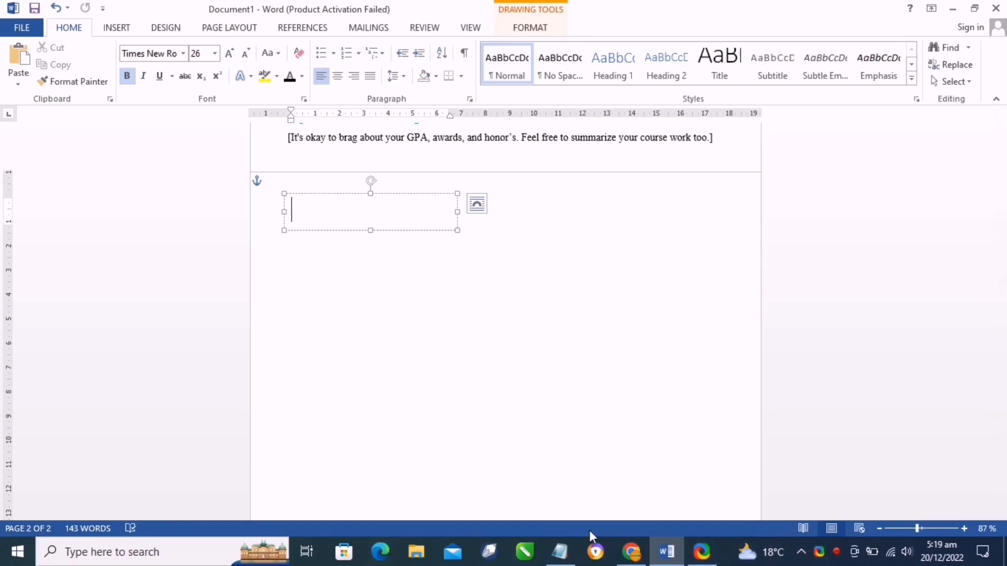
Copy WORK EXPERIENCE from the simple cv.txt Notepad file into the empty heading box in Word and widen the box to fit one line.
mouse_move(560, 551)
left_click(534, 509)
left_click_drag(152, 421, 18, 415)
right_click(19, 416)
left_click(98, 250)
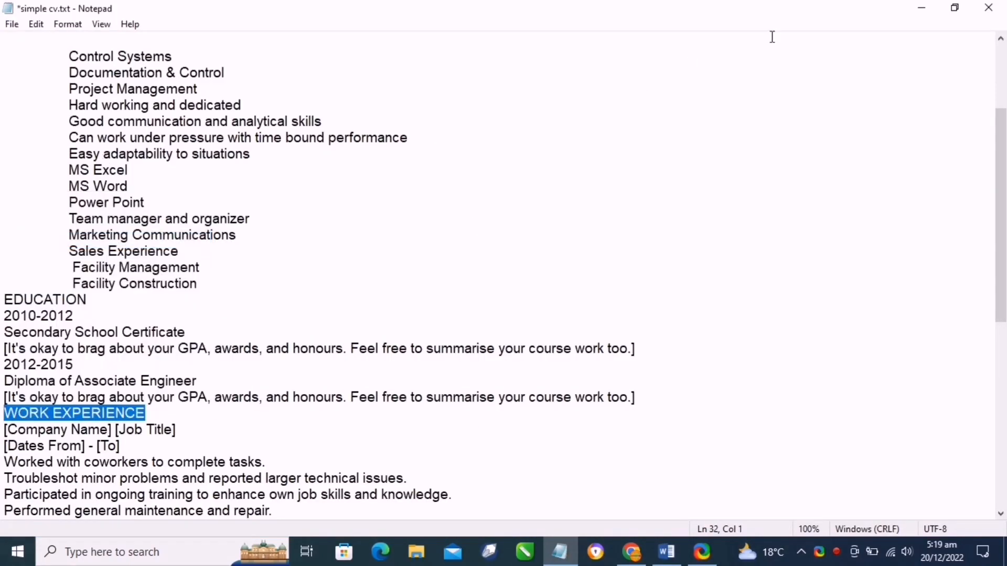
key("alt+Tab")
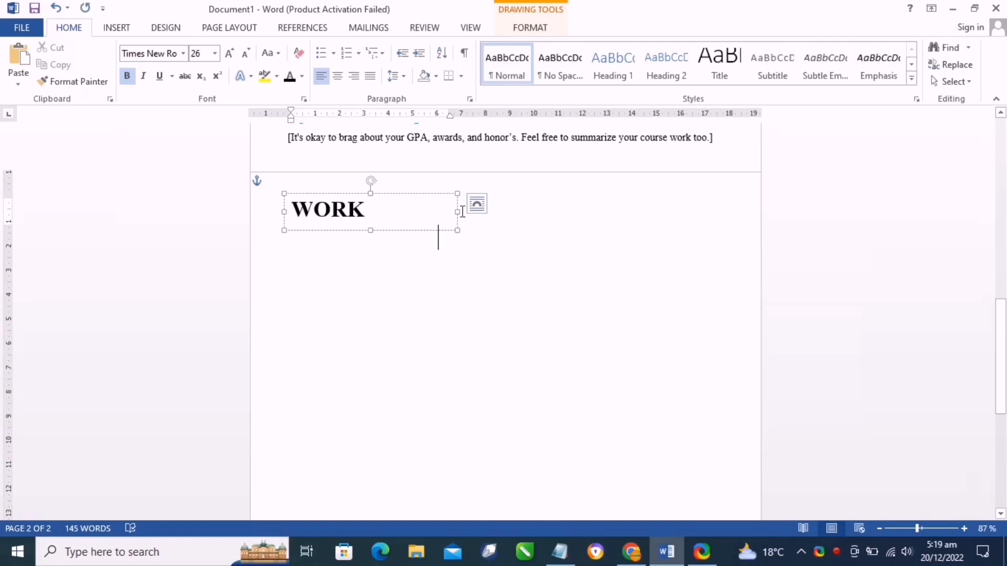
left_click_drag(521, 217, 558, 223)
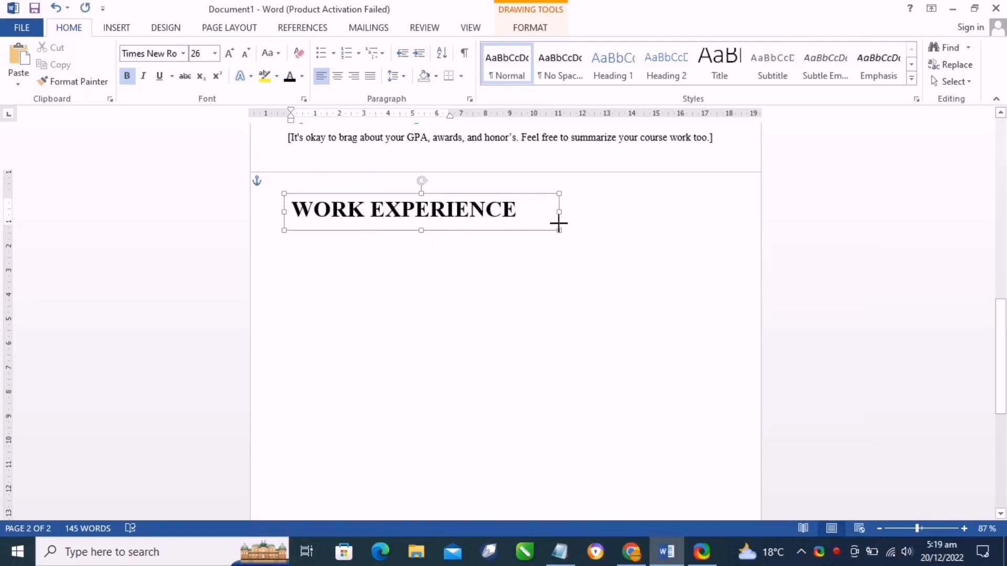
left_click(479, 253)
Draw a text box about 7.95 cm tall and 18.14 cm wide below the WORK EXPERIENCE heading.
scroll(331, 221, "down", 2)
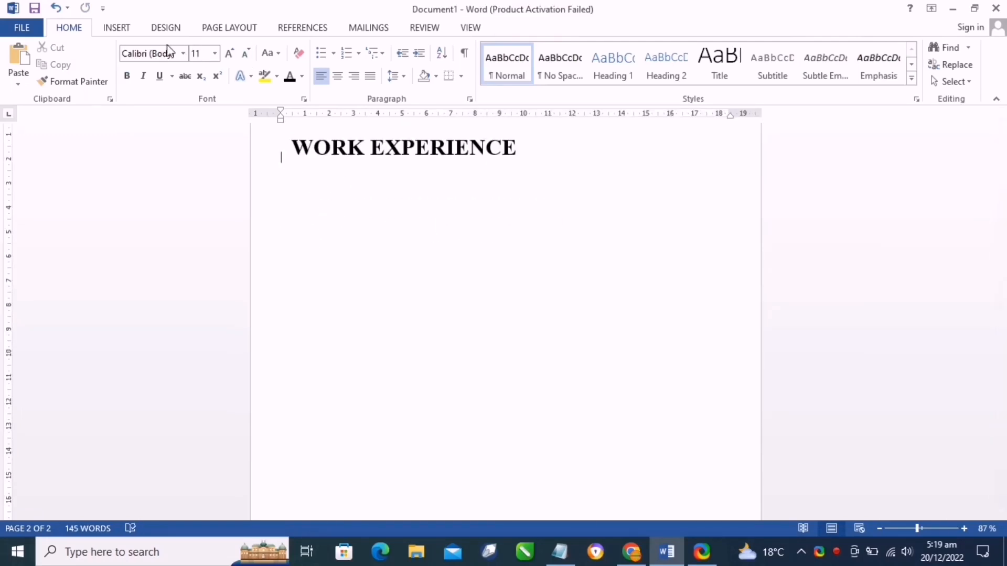
left_click(116, 28)
left_click(688, 66)
left_click(713, 397)
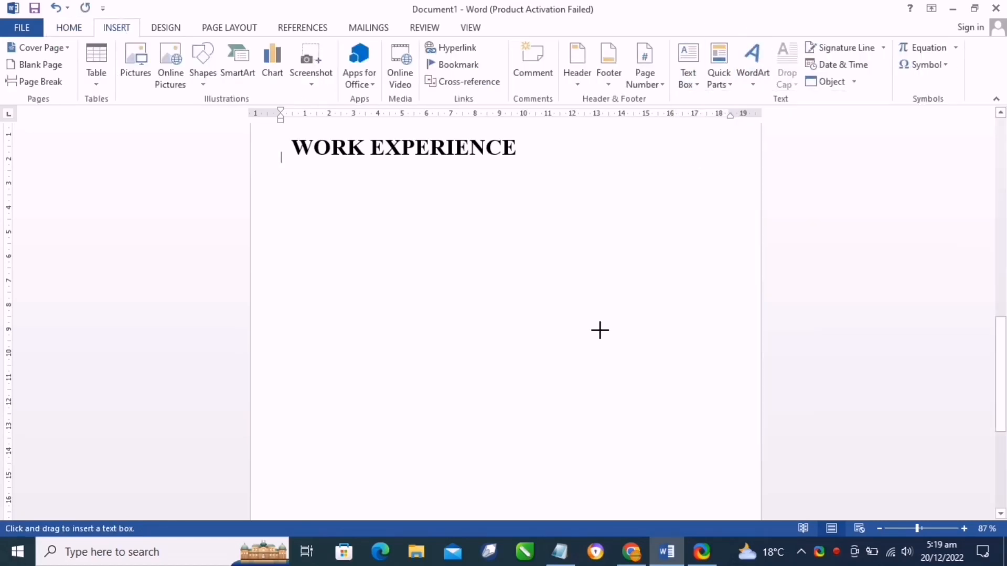
mouse_move(409, 228)
left_mouse_down()
mouse_move(724, 351)
mouse_move(750, 341)
mouse_move(740, 362)
left_mouse_up()
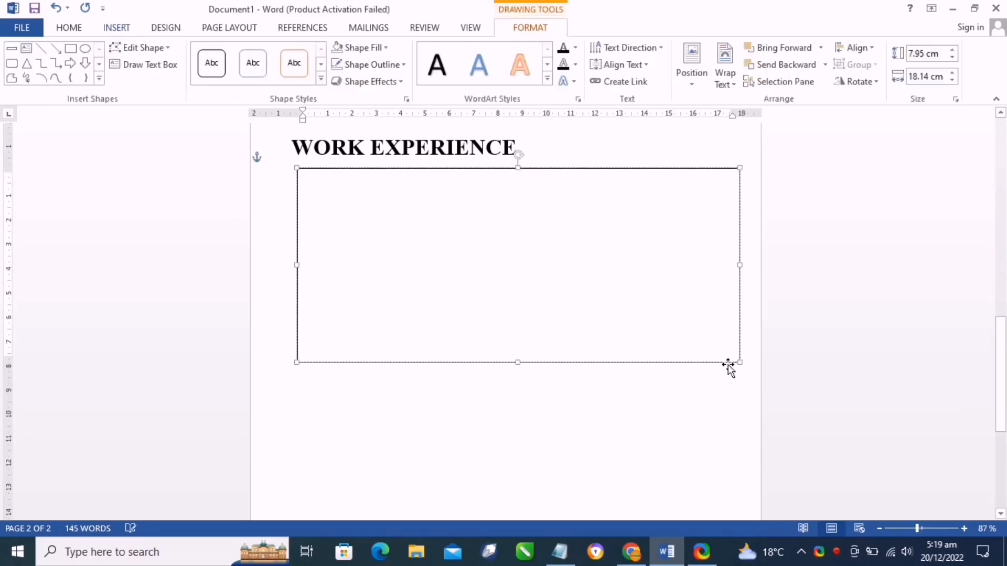
Remove the fill and outline of the text box below WORK EXPERIENCE.
left_click(385, 48)
left_click(374, 178)
left_click(370, 63)
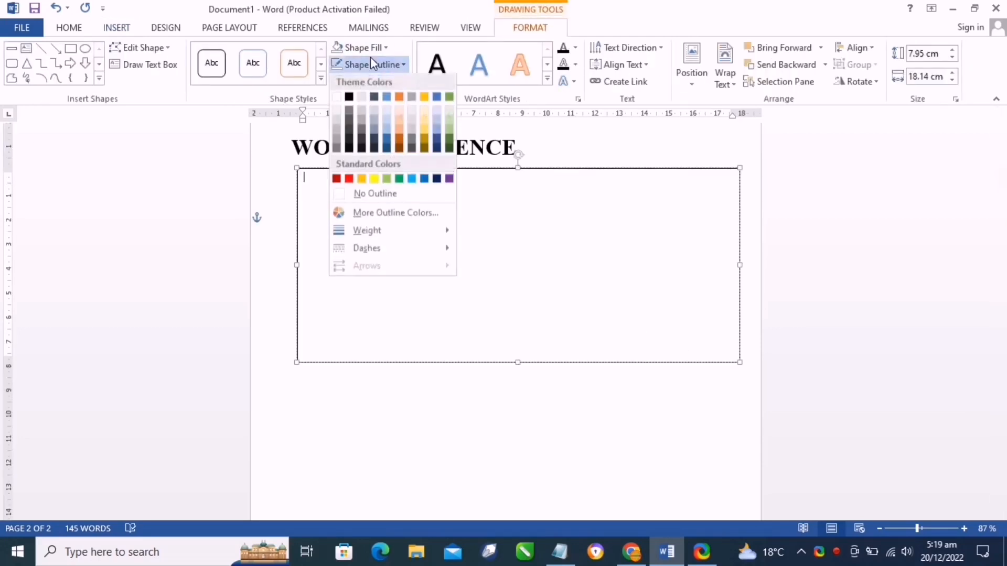
left_click(377, 191)
Copy the company, dates and job task lines under WORK EXPERIENCE from Notepad into the empty text box in Word.
mouse_move(648, 560)
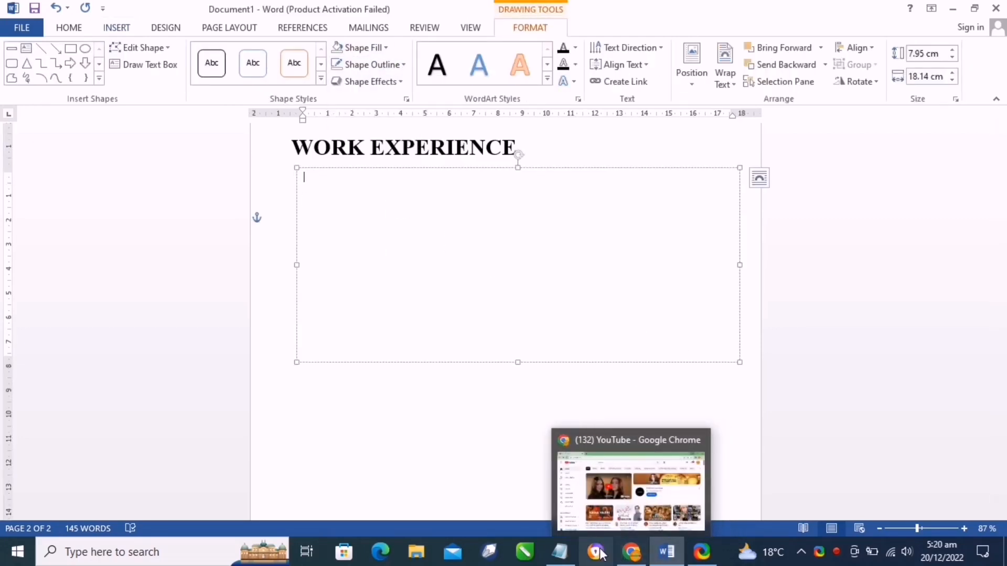
left_click(560, 552)
scroll(151, 231, "down", 2)
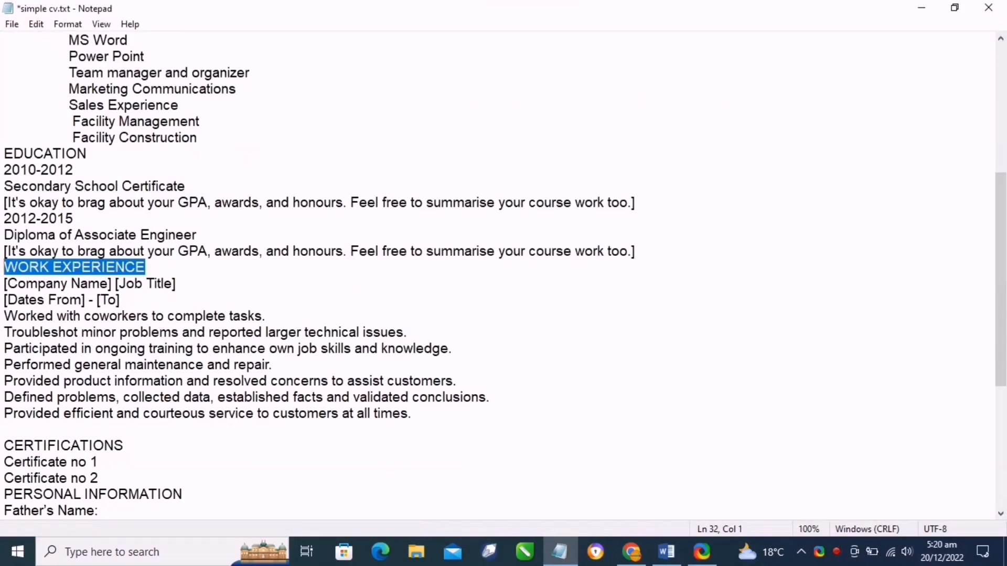
left_click_drag(4, 284, 390, 427)
right_click(205, 333)
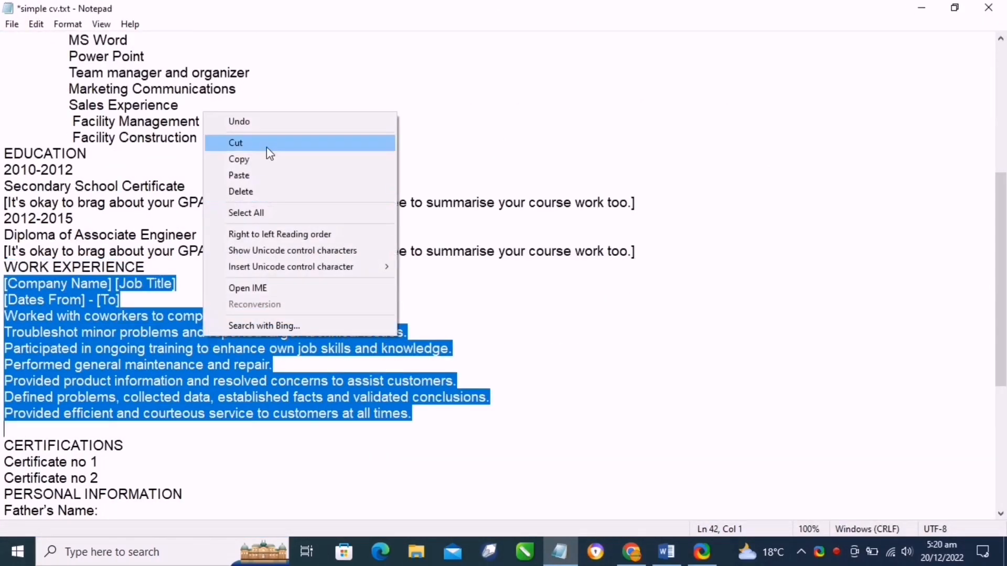
left_click(267, 157)
left_click(922, 9)
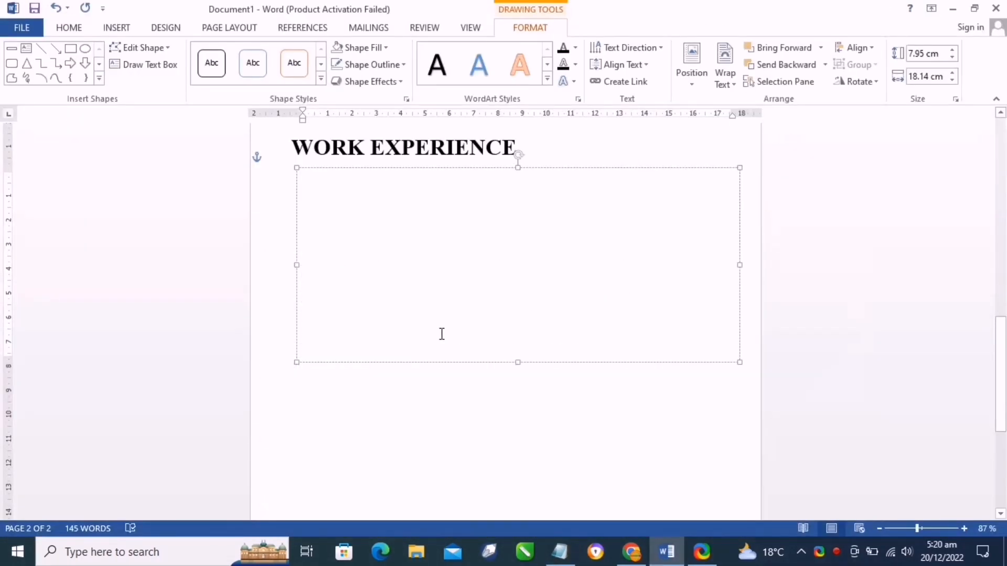
key("ctrl+v")
Format the [Company Name] [Job Title] and [Dates From] - [To] lines as bold 14 pt Times New Roman in light blue.
left_click_drag(387, 198, 303, 178)
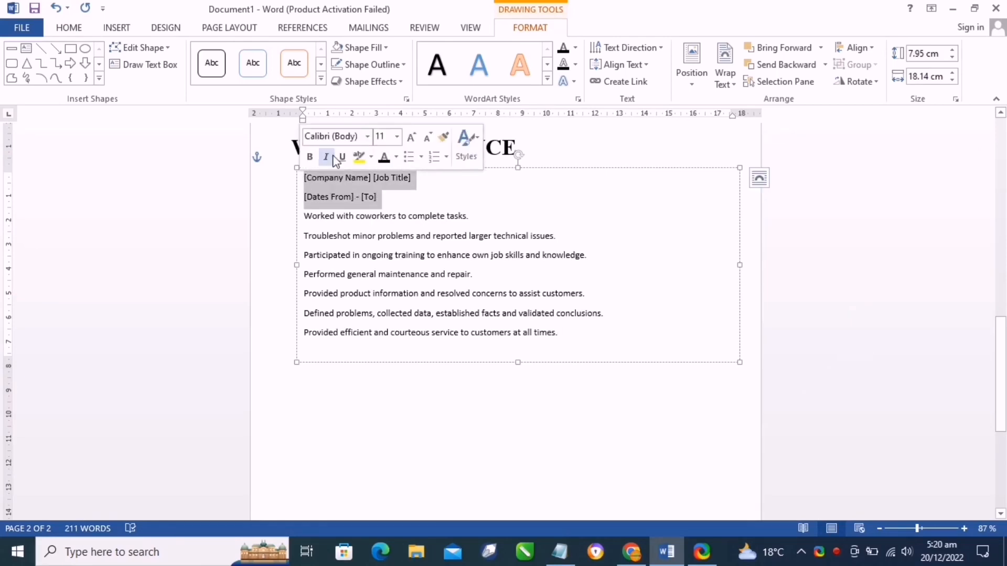
left_click(397, 136)
left_click(392, 230)
left_click(367, 137)
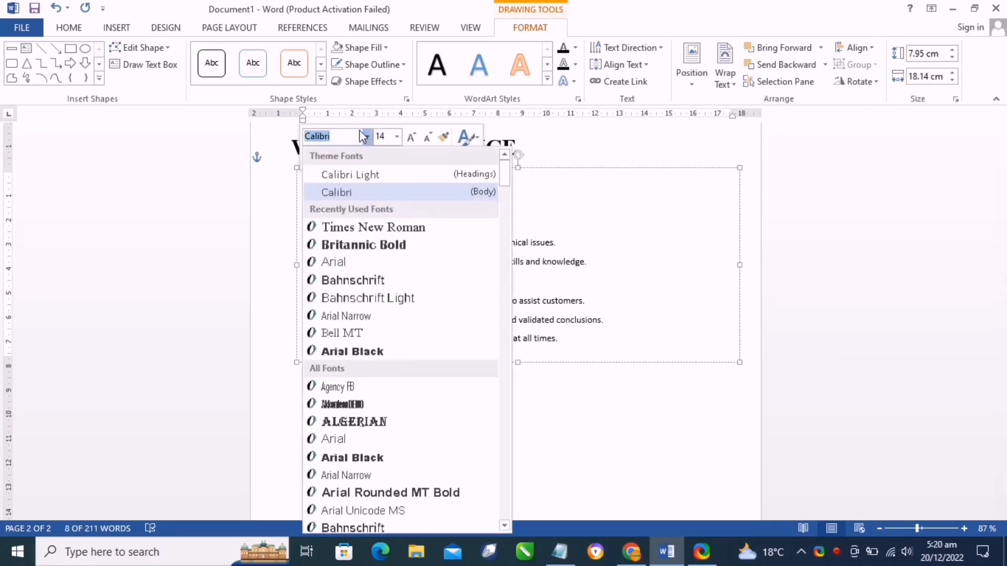
left_click(362, 225)
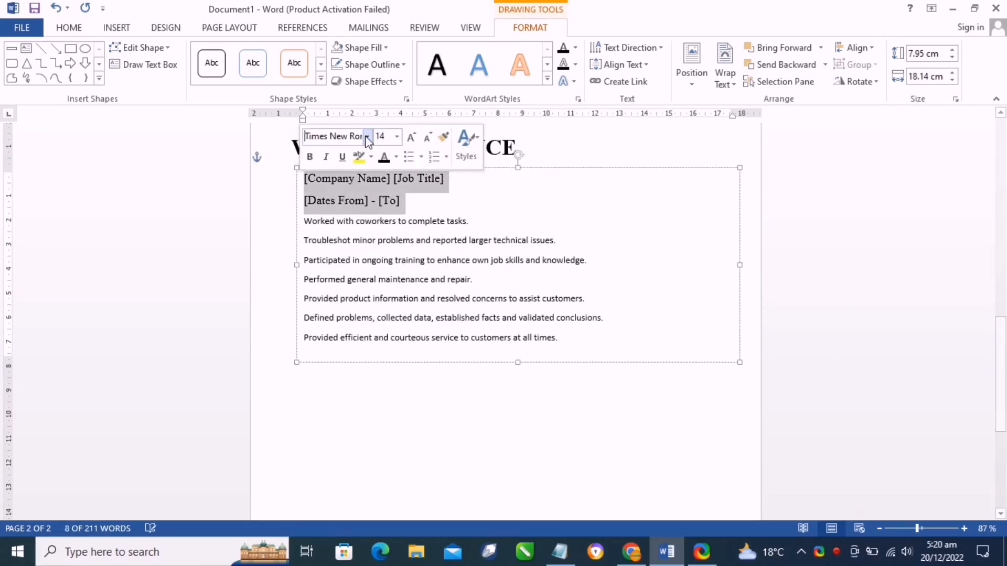
left_click(309, 157)
left_click(396, 157)
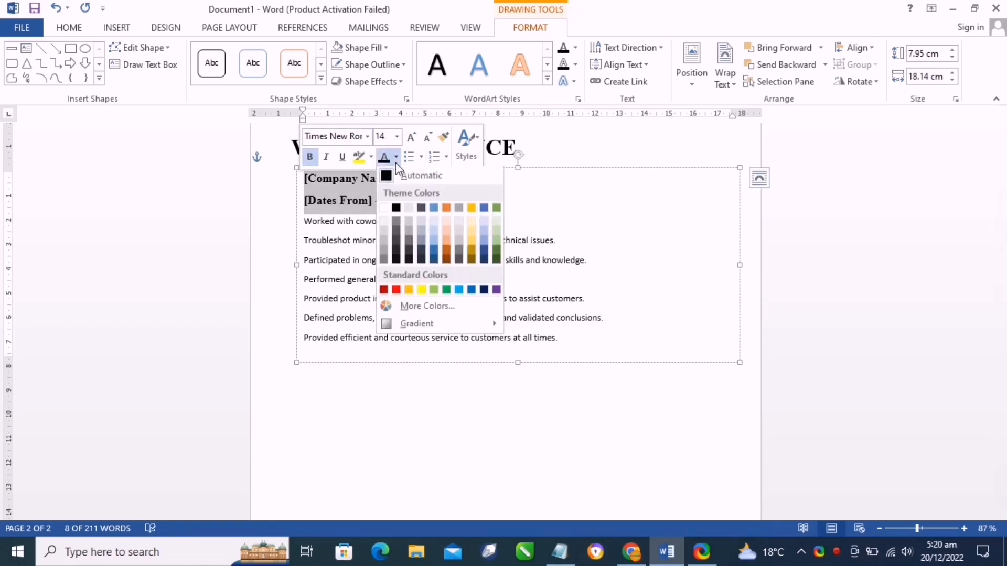
left_click(457, 291)
Change the font colour of [Job Title] to black.
left_click(451, 179)
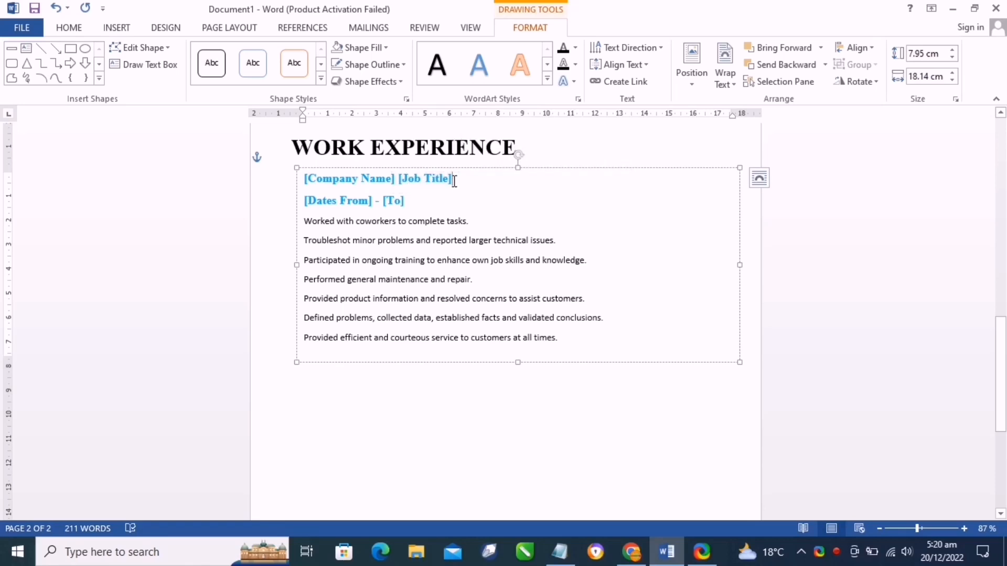
left_click_drag(401, 179, 399, 179)
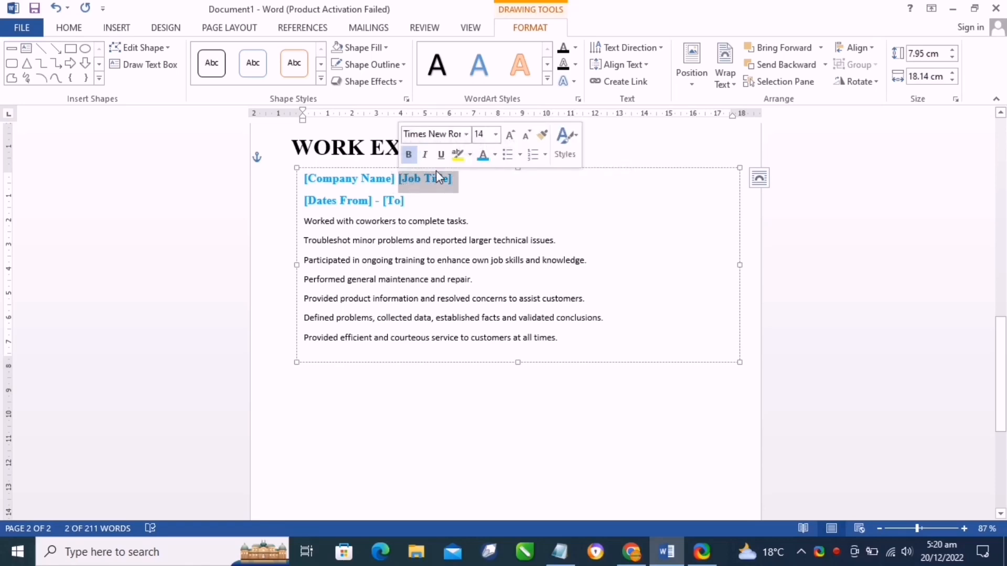
left_click(494, 156)
left_click(482, 175)
left_click(470, 198)
Set the seven job task lines in 12 pt Times New Roman.
scroll(461, 212, "down", 1)
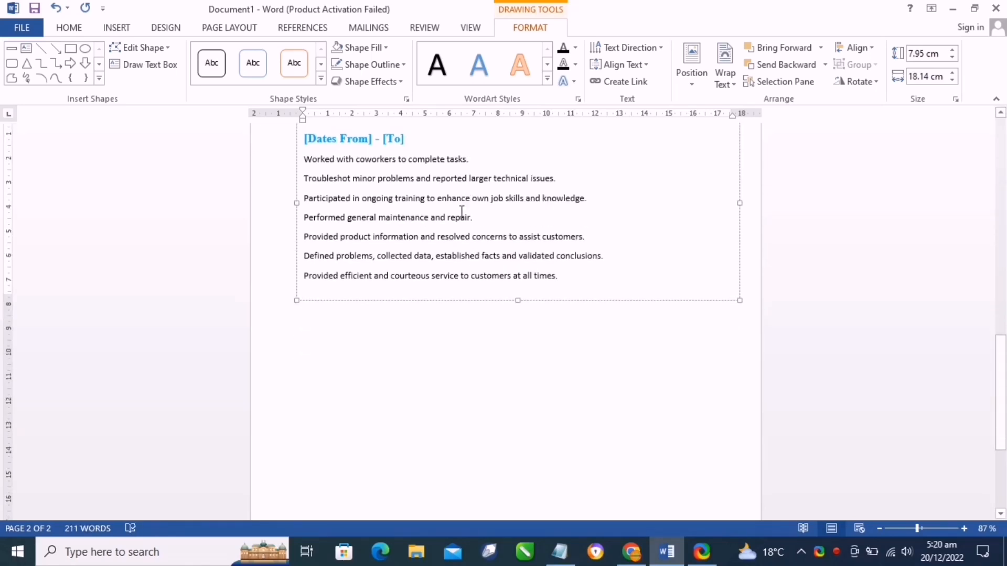
left_click_drag(552, 277, 289, 161)
left_click(385, 114)
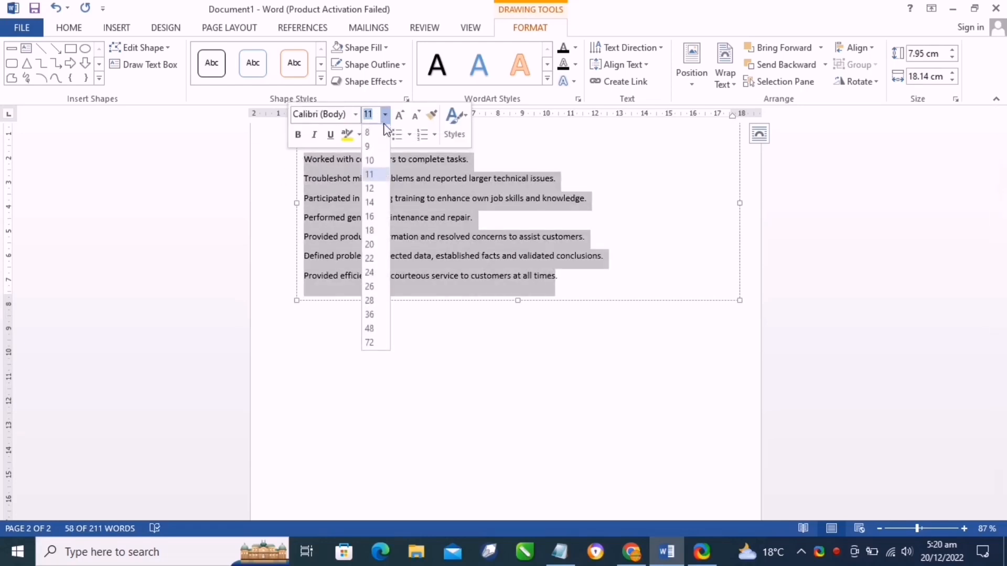
left_click(369, 189)
left_click(356, 114)
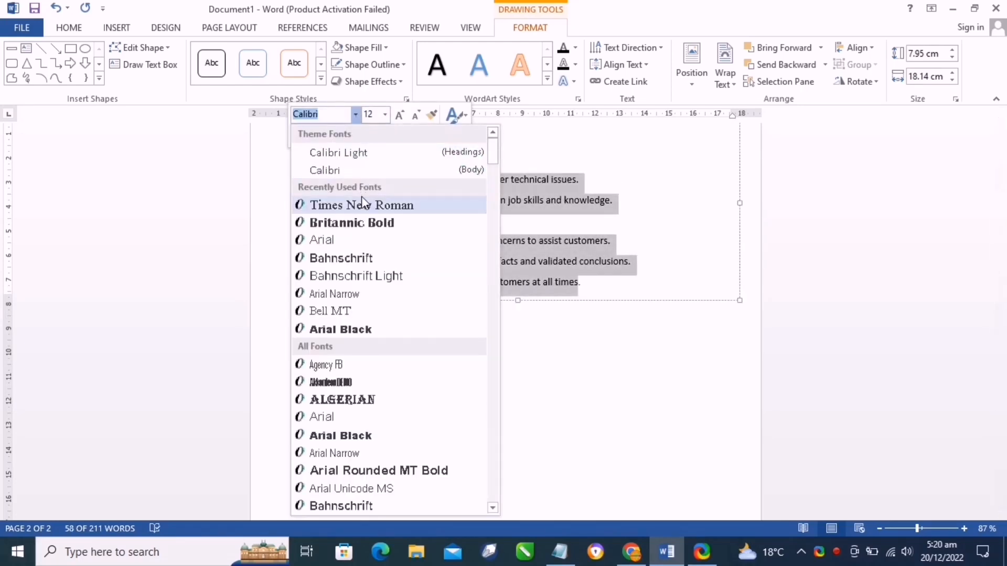
left_click(360, 198)
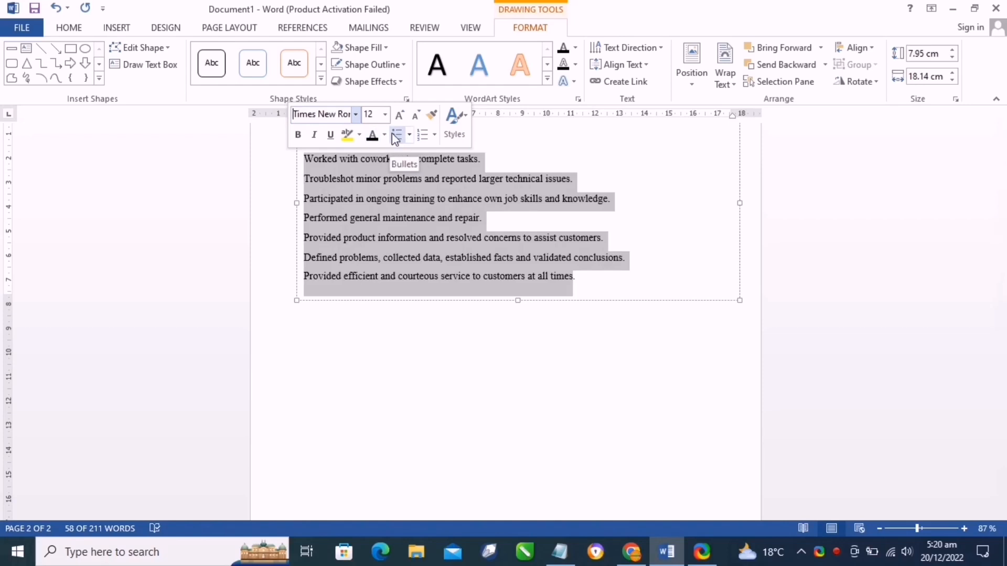
Turn the job task lines into a bulleted list with blue round bullets.
left_click(393, 133)
triple_click(376, 240)
left_click(674, 333)
scroll(580, 270, "up", 2)
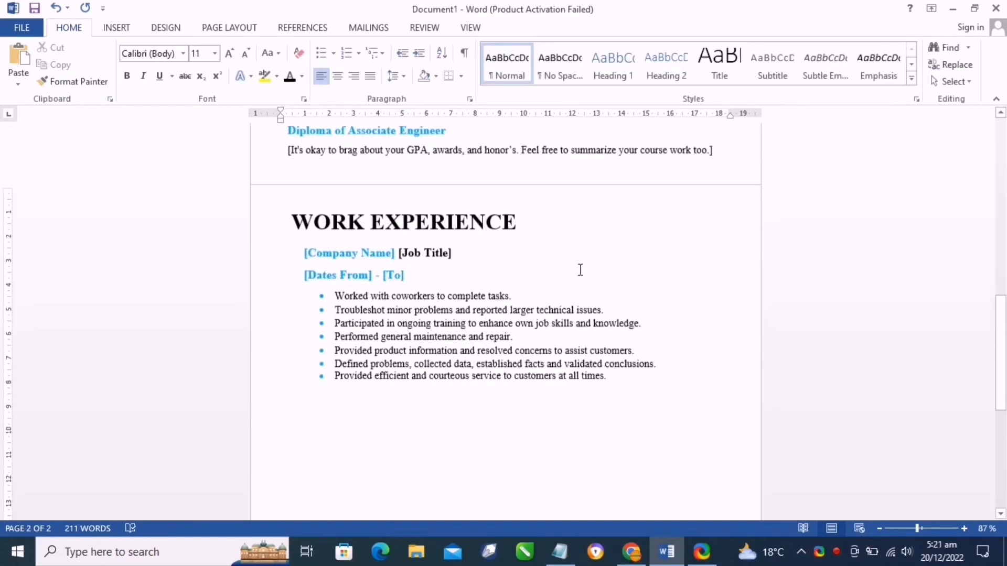
Shorten the work experience text box to fit its text and place a duplicate of it directly beneath.
scroll(581, 270, "down", 2)
left_click(566, 346)
left_click_drag(515, 379, 522, 340)
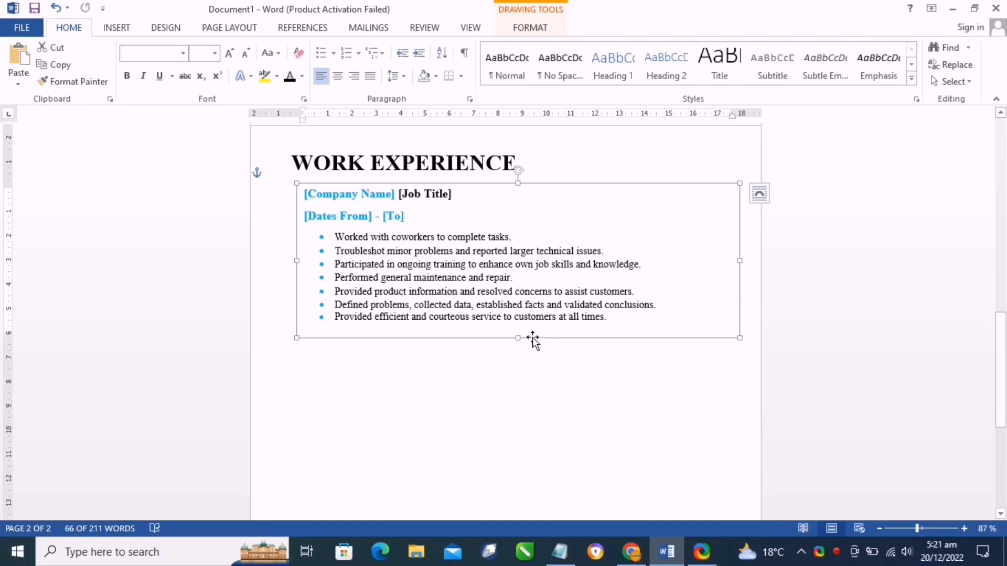
key("ctrl+v")
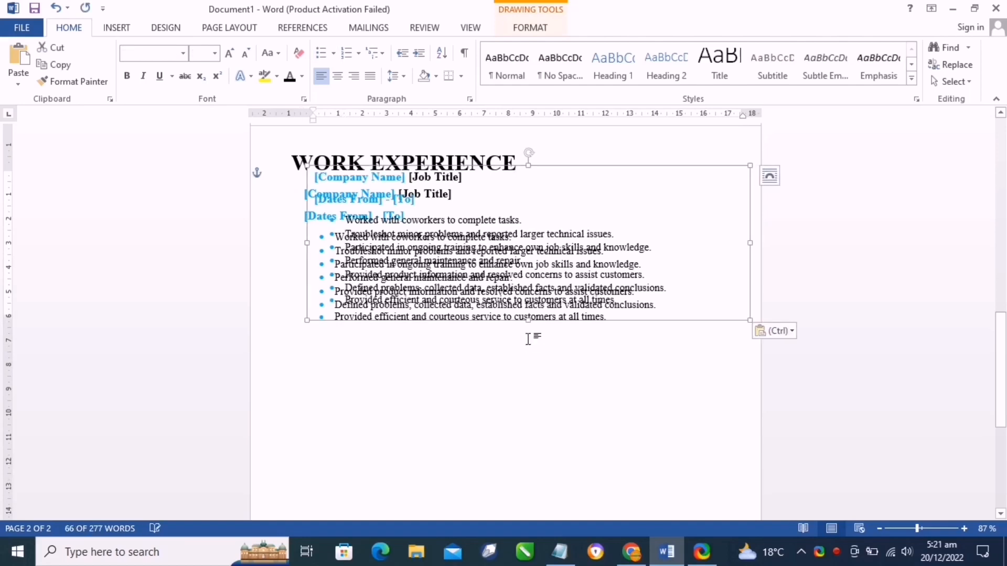
left_click_drag(573, 326, 560, 486)
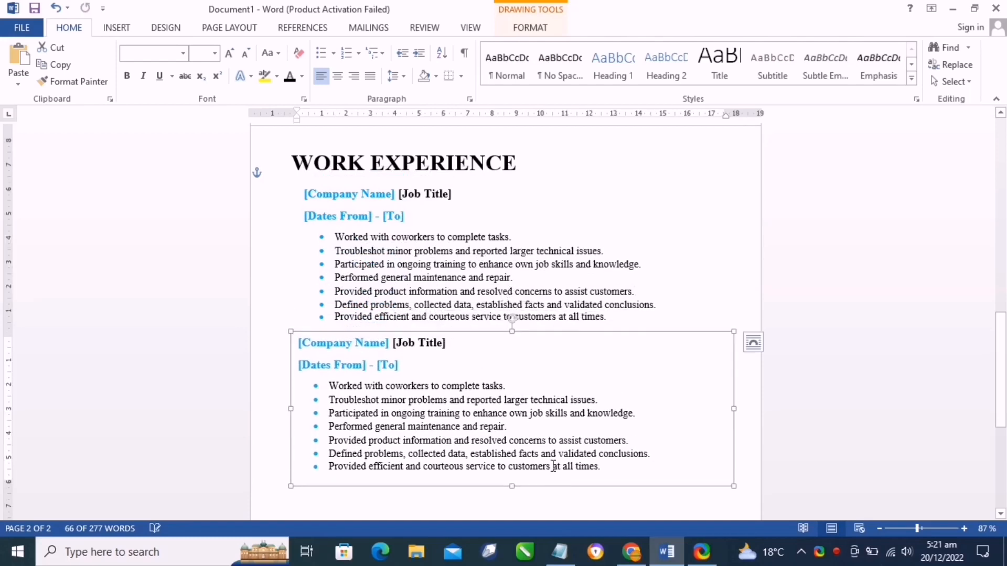
Select both work experience text boxes and align their left edges with each other.
scroll(531, 234, "down", 2)
left_click(548, 235, "shift")
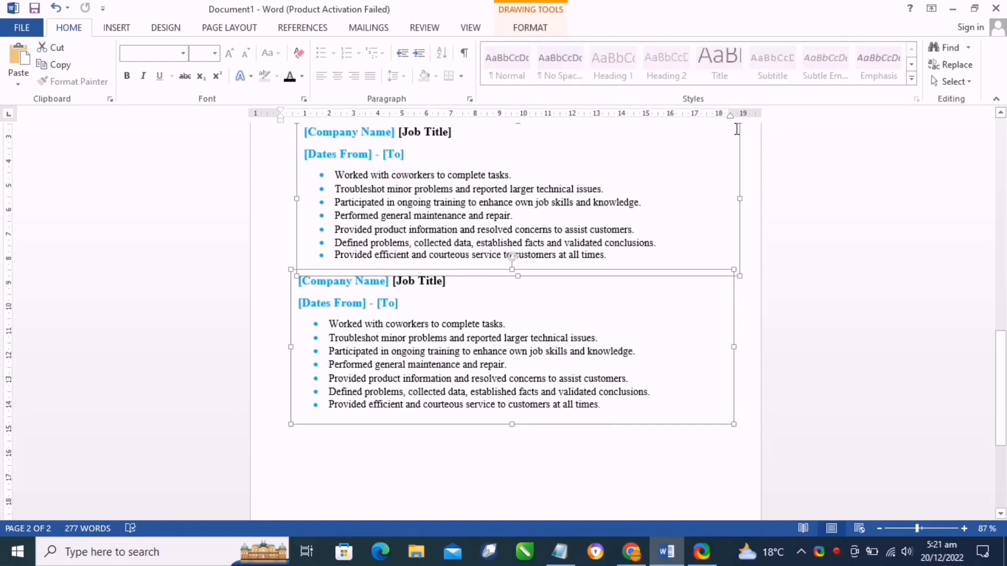
left_click(530, 27)
left_click(855, 47)
left_click(863, 84)
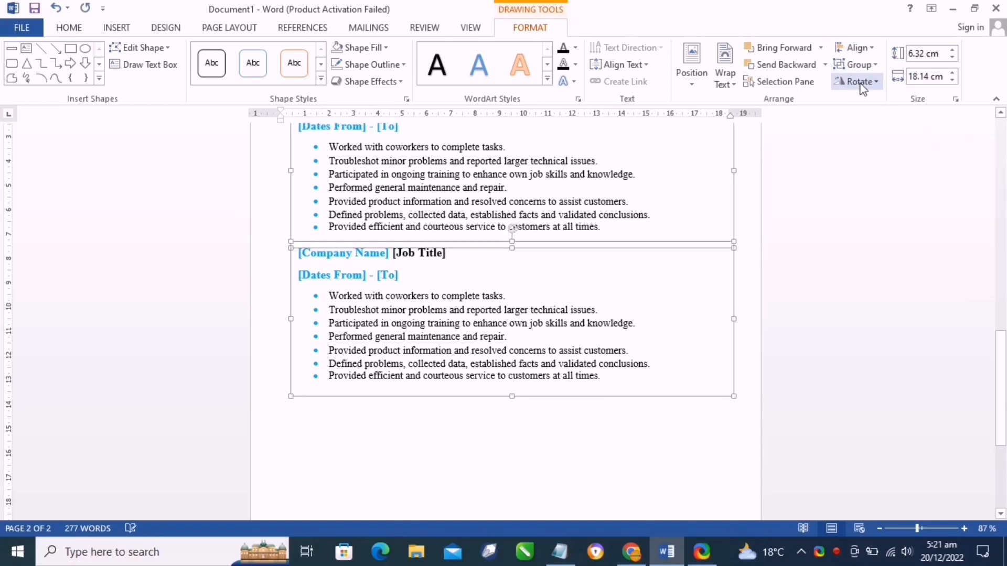
scroll(638, 250, "up", 3)
left_click_drag(648, 338, 645, 366)
scroll(651, 346, "down", 4)
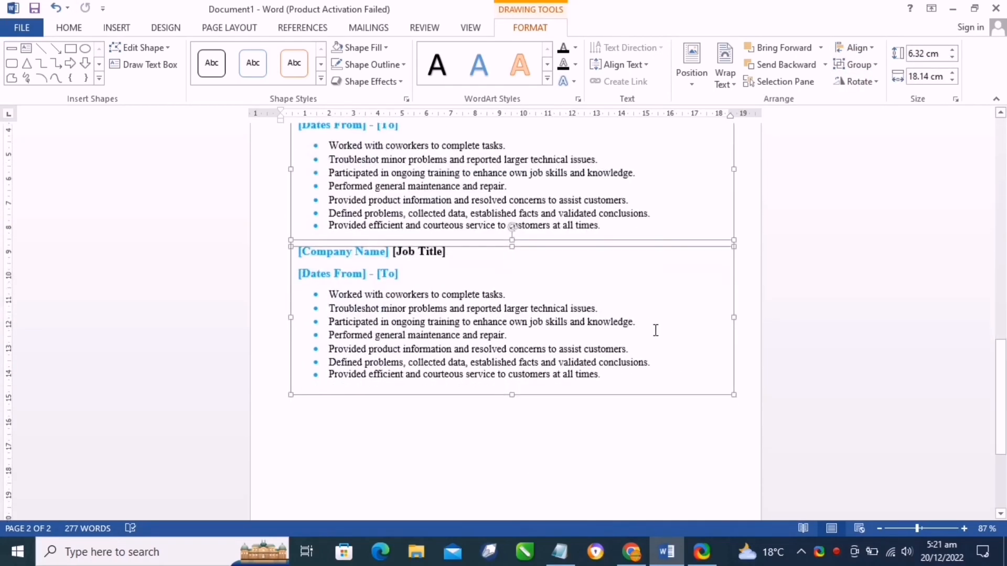
key("Escape")
Copy the EDUCATION heading with its blue divider line and place it below the second job entry, retitled CERTIFICATES.
scroll(616, 376, "up", 20)
scroll(617, 376, "down", 20)
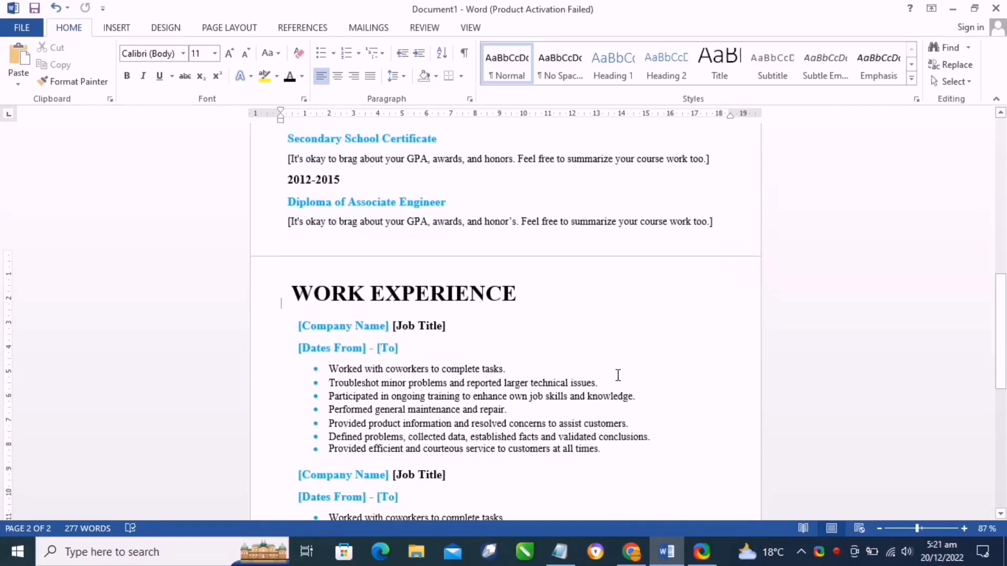
scroll(618, 376, "up", 14)
scroll(618, 376, "up", 1)
left_click(562, 311)
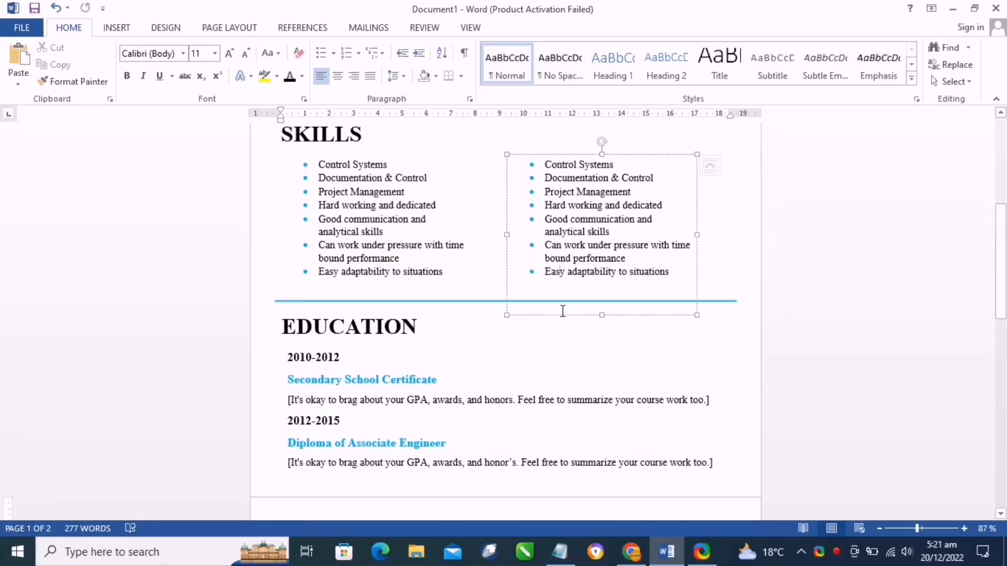
left_click(490, 330)
left_click(375, 305)
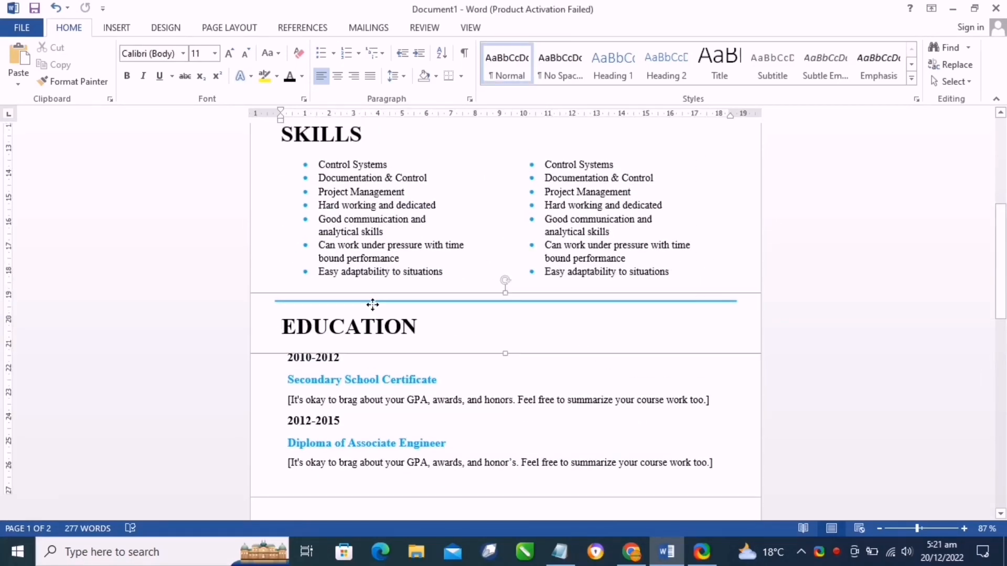
key("ctrl+v")
scroll(502, 268, "down", 2)
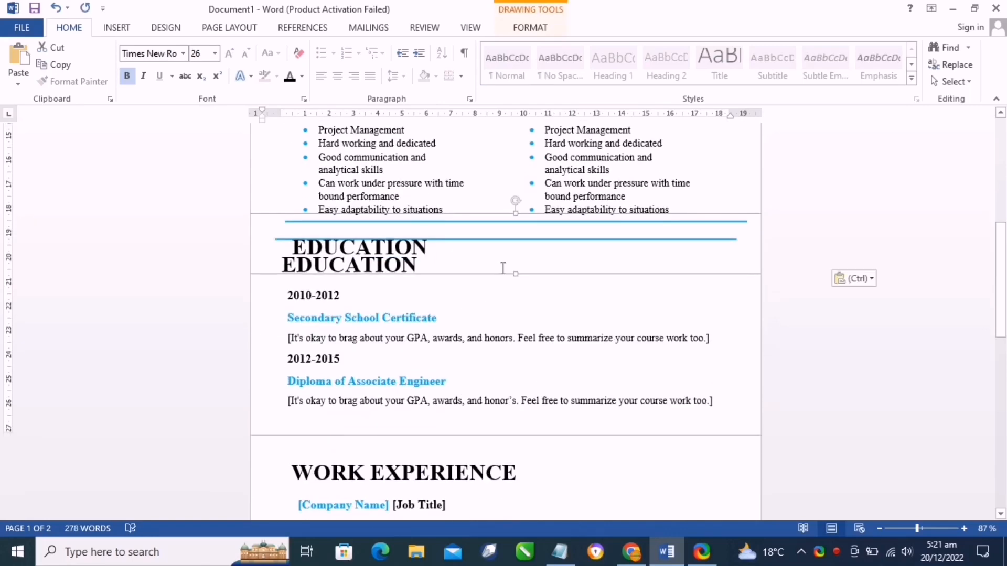
left_click_drag(494, 274, 493, 447)
scroll(493, 449, "down", 5)
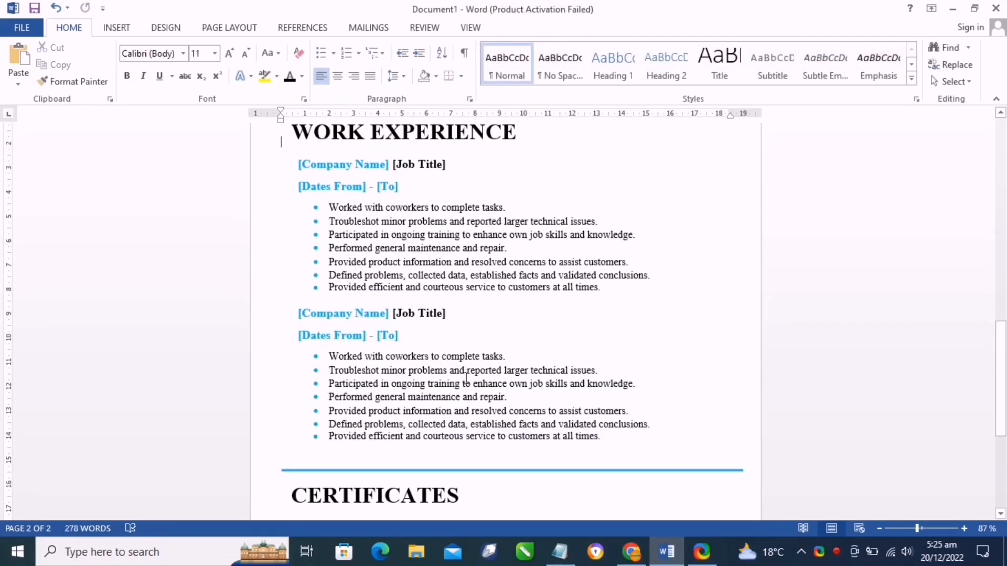
Draw a text box about 16 cm wide and 3 cm high directly beneath the CERTIFICATES heading.
scroll(449, 379, "down", 5)
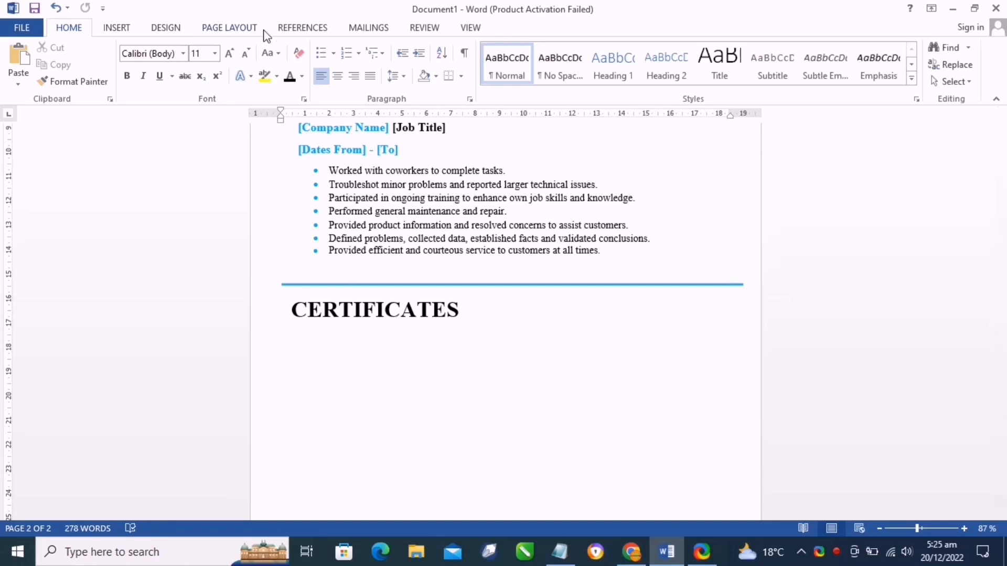
left_click(117, 27)
left_click(688, 76)
left_click(705, 398)
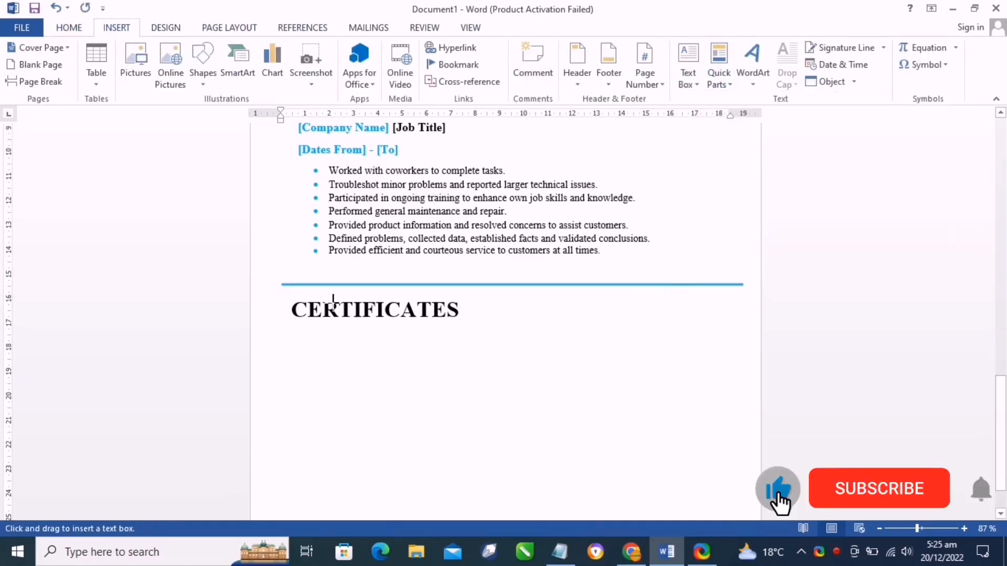
left_click_drag(448, 387, 690, 407)
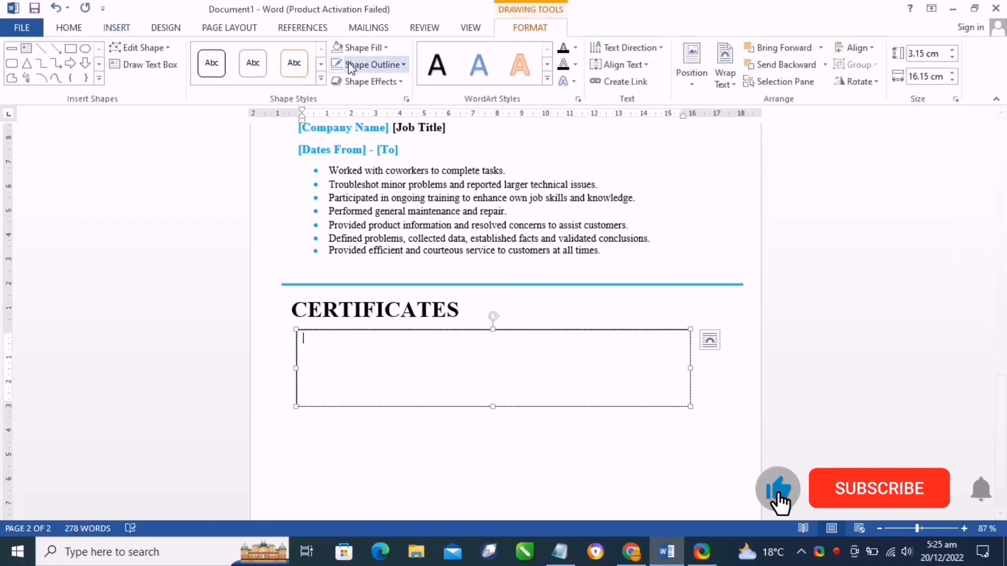
Remove the fill and outline from the text box beneath CERTIFICATES.
left_click(359, 48)
left_click(374, 175)
left_click(372, 64)
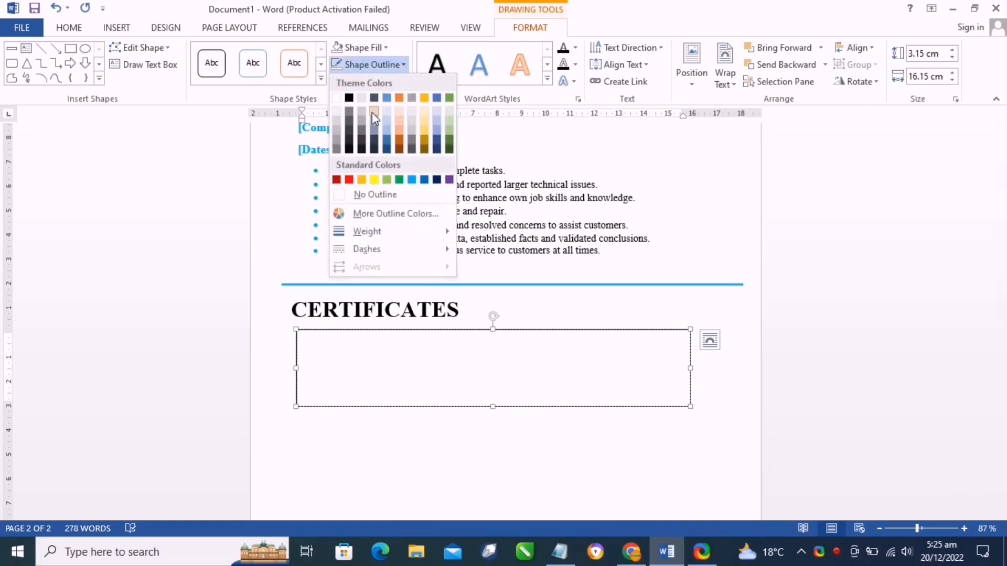
left_click(375, 195)
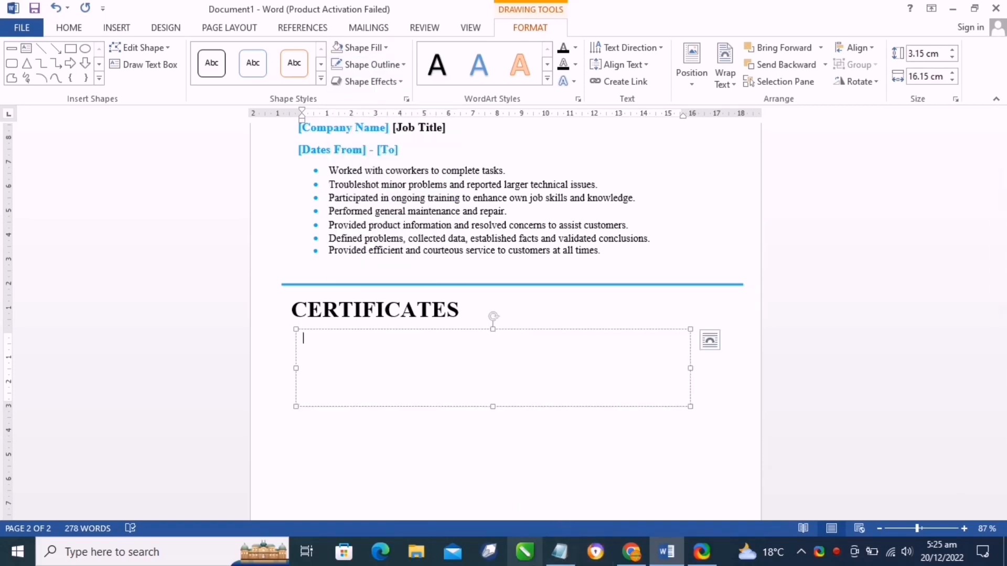
Copy the lines Certificate no 1 and Certificate no 2 from the Notepad file into the text box beneath CERTIFICATES.
mouse_move(562, 556)
left_click(554, 508)
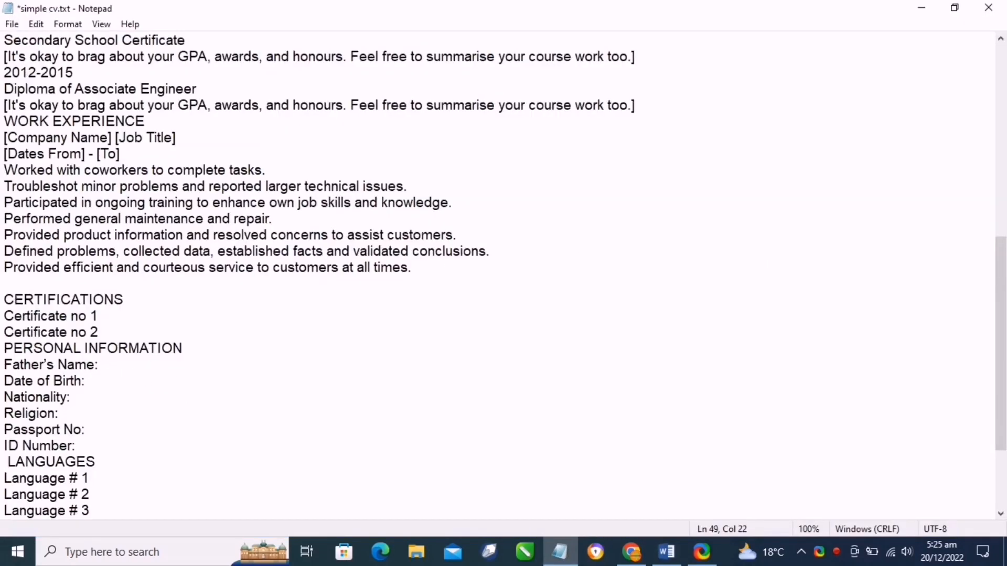
left_click_drag(4, 315, 105, 334)
right_click(83, 330)
left_click(118, 147)
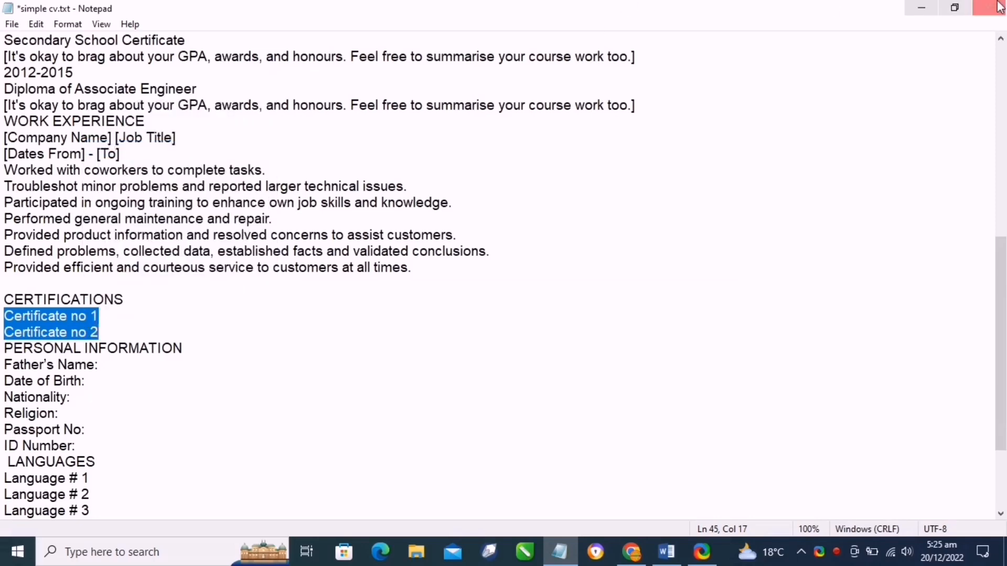
left_click(922, 8)
key("ctrl+v")
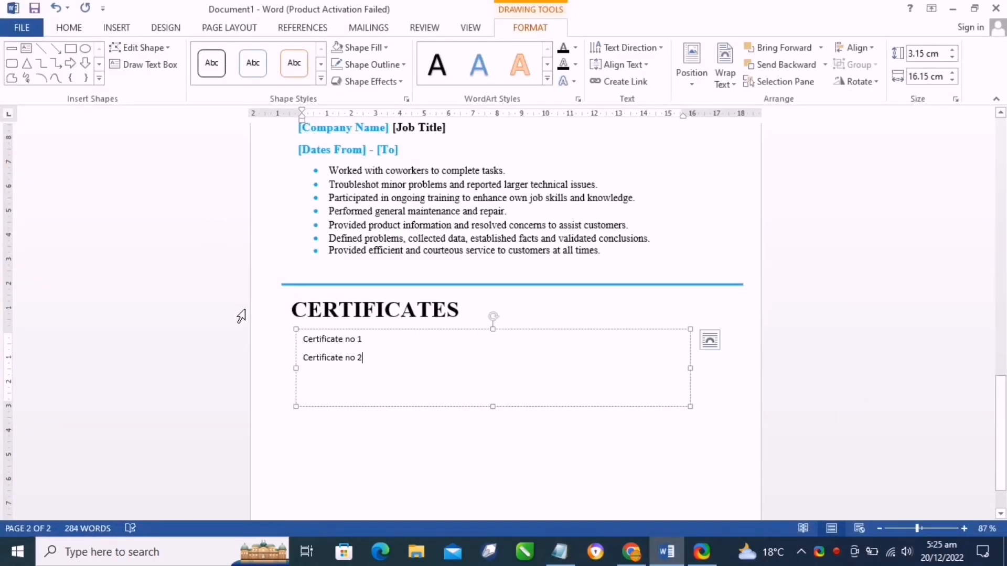
Set the two certificate lines in 14 pt Times New Roman.
left_click_drag(357, 371, 305, 338)
left_click(402, 303)
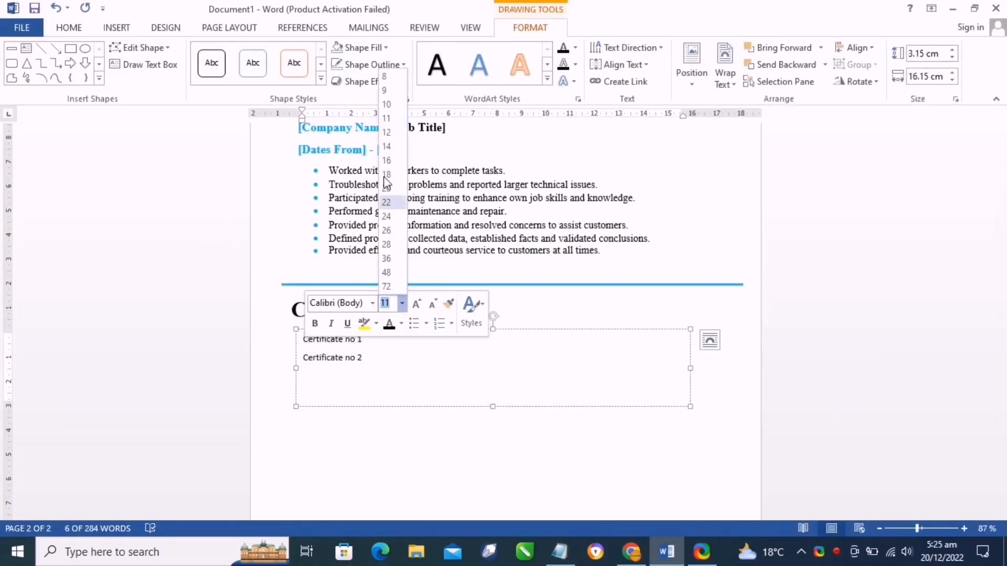
left_click(395, 159)
left_click(372, 303)
left_click(367, 45)
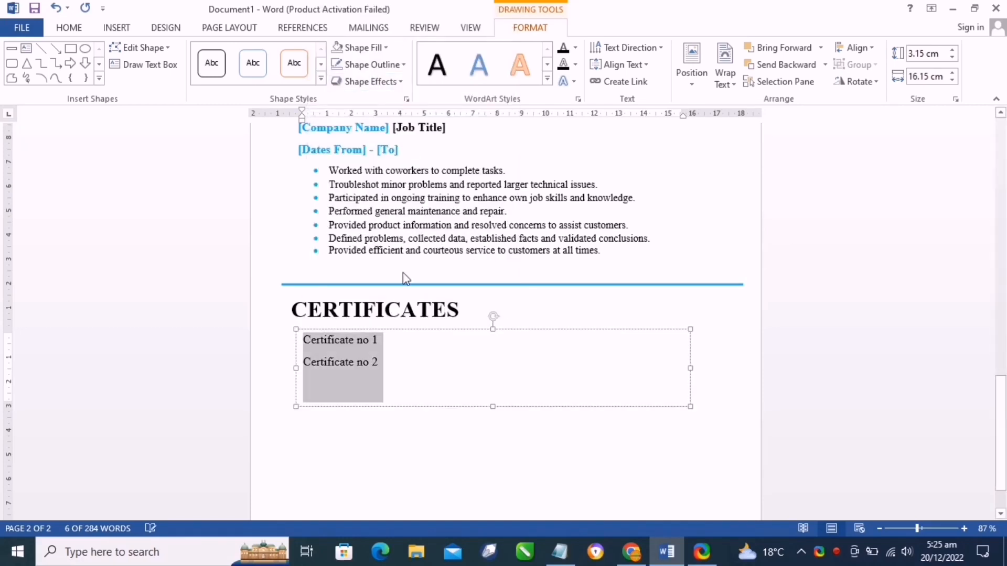
Turn the two certificate lines into a list with blue round bullets and shorten their text box to fit.
right_click(371, 367)
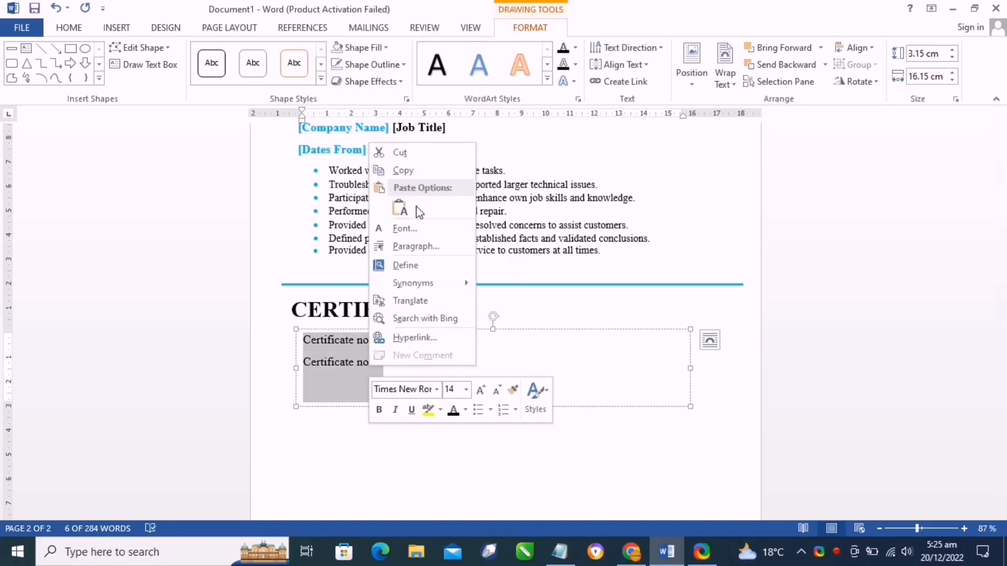
left_click(478, 410)
left_click(436, 355)
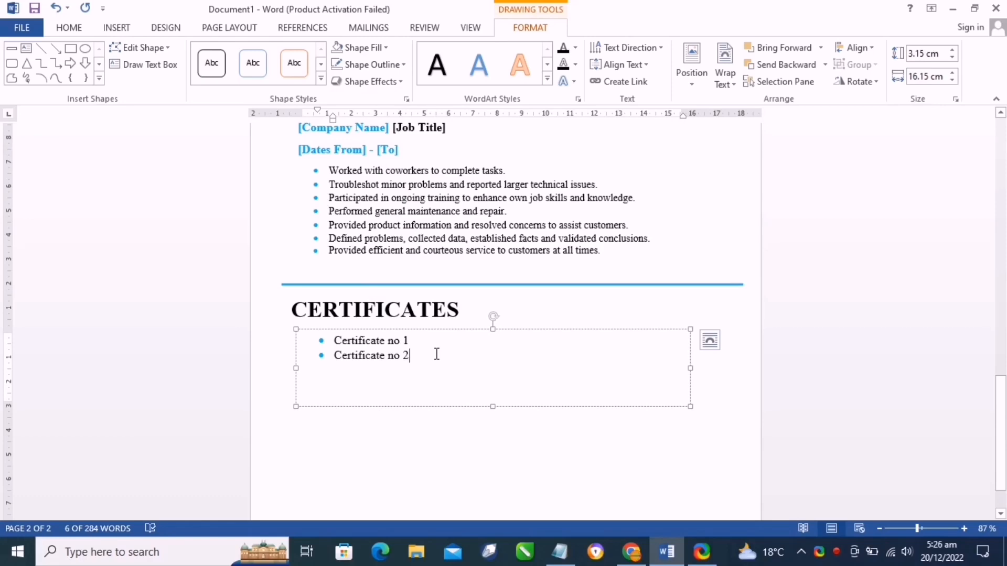
left_click_drag(497, 407, 493, 373)
left_click(490, 407)
scroll(484, 375, "down", 2)
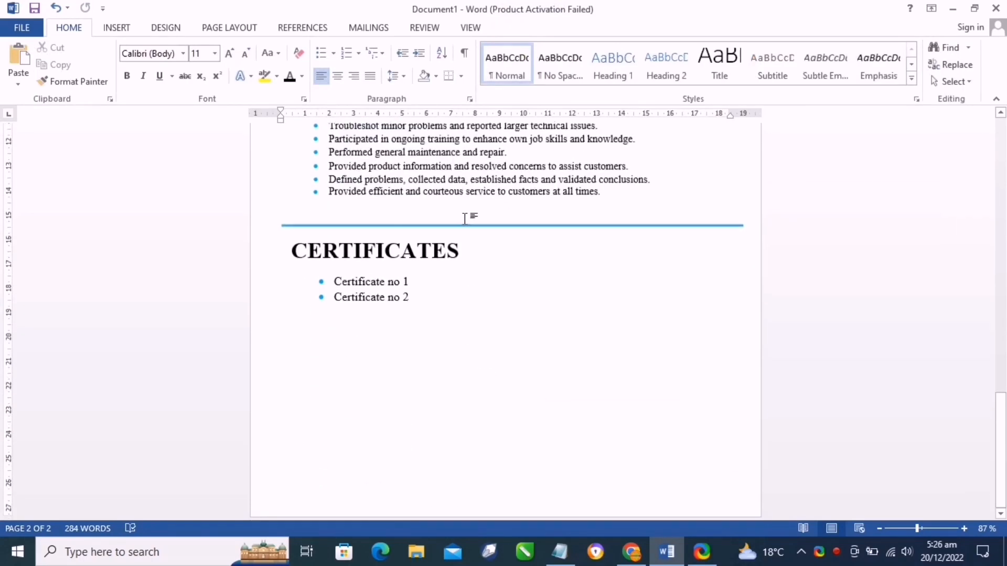
Duplicate the CERTIFICATES heading together with its blue divider line and place the copy below the certificate list.
left_click(464, 225)
left_click(446, 262, "shift")
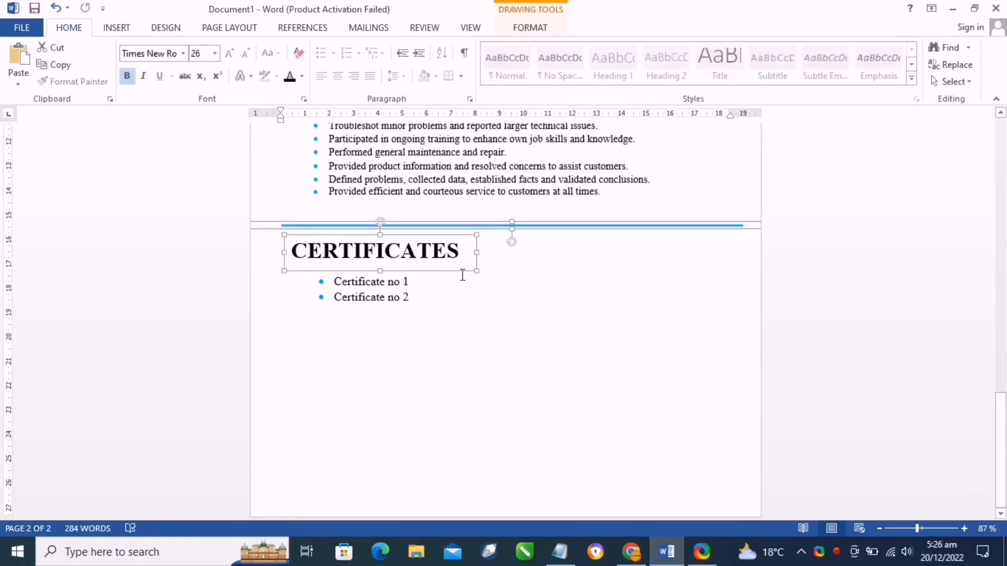
right_click(458, 274)
left_click(489, 298)
key("ctrl+v")
mouse_move(481, 273)
left_mouse_down()
mouse_move(462, 459)
mouse_move(519, 507)
mouse_move(463, 503)
mouse_move(412, 421)
mouse_move(396, 427)
mouse_move(404, 427)
left_mouse_up()
left_click(411, 451)
scroll(405, 434, "down", 2)
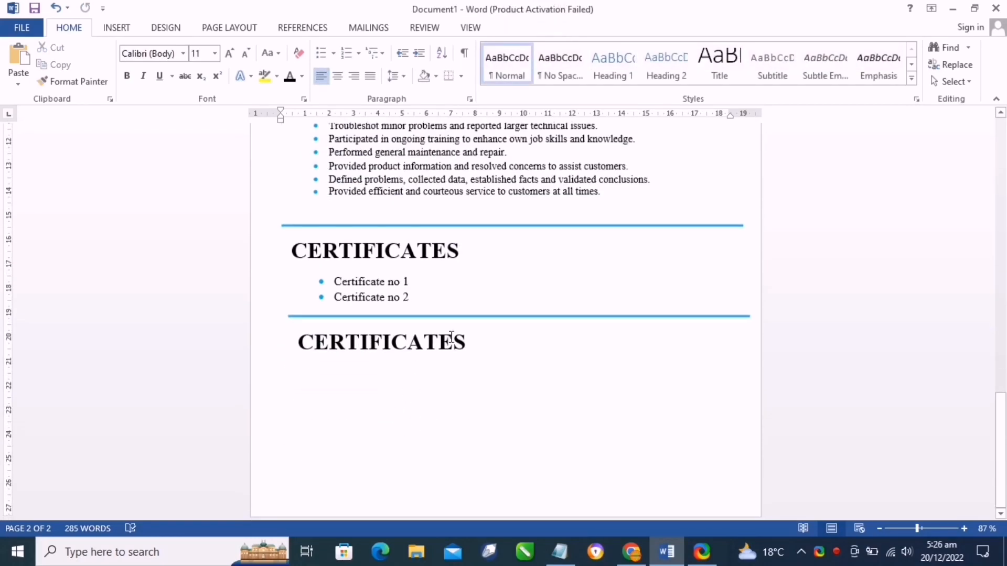
Replace the duplicated heading's text with PERSONAL INFORMATION from the Notepad file and widen its text box to fit one line.
left_click_drag(466, 341, 331, 344)
key("Delete")
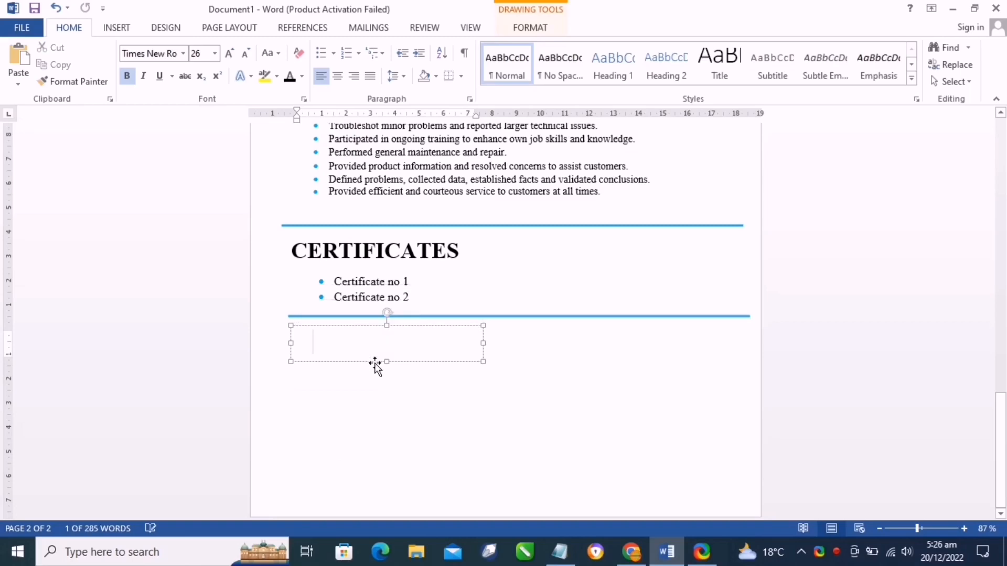
left_click(560, 552)
left_click(156, 334)
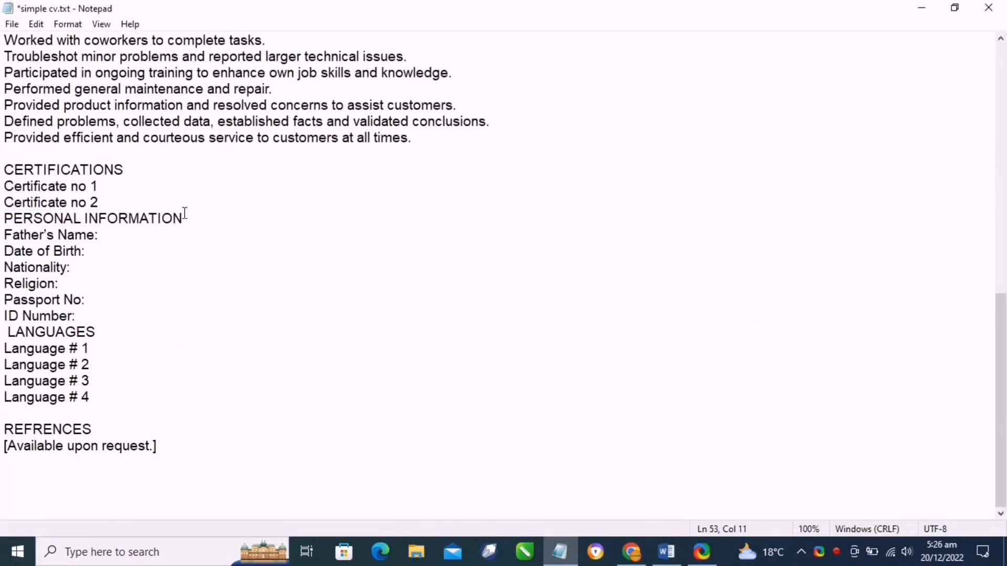
left_click_drag(184, 219, 12, 222)
right_click(20, 219)
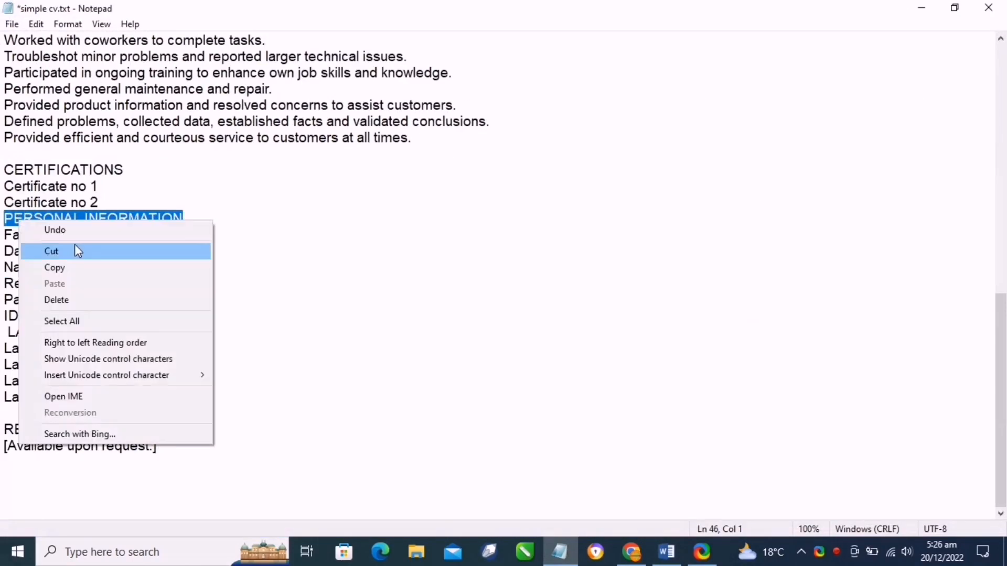
left_click(79, 268)
left_click(926, 10)
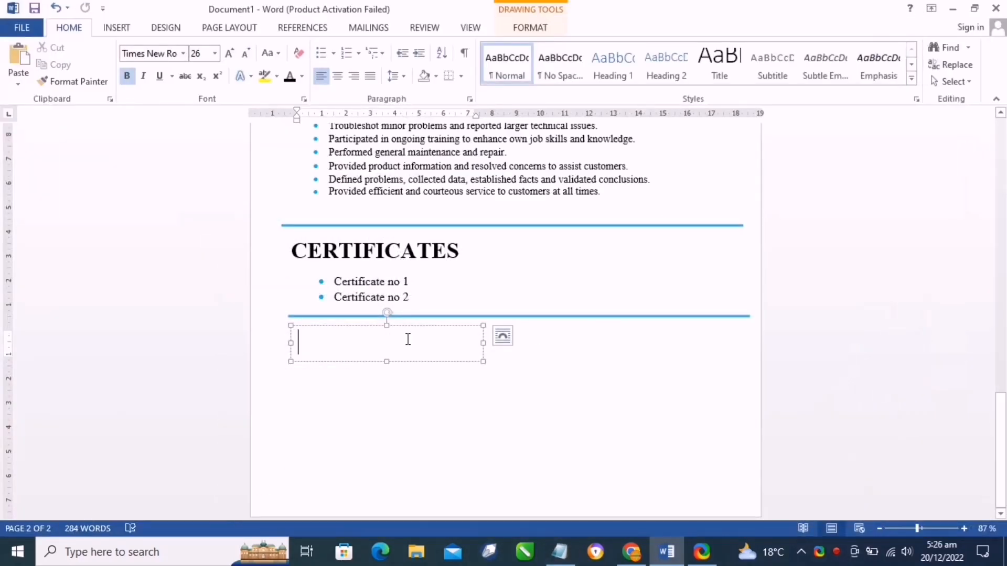
key("ctrl+v")
left_click_drag(481, 343, 705, 360)
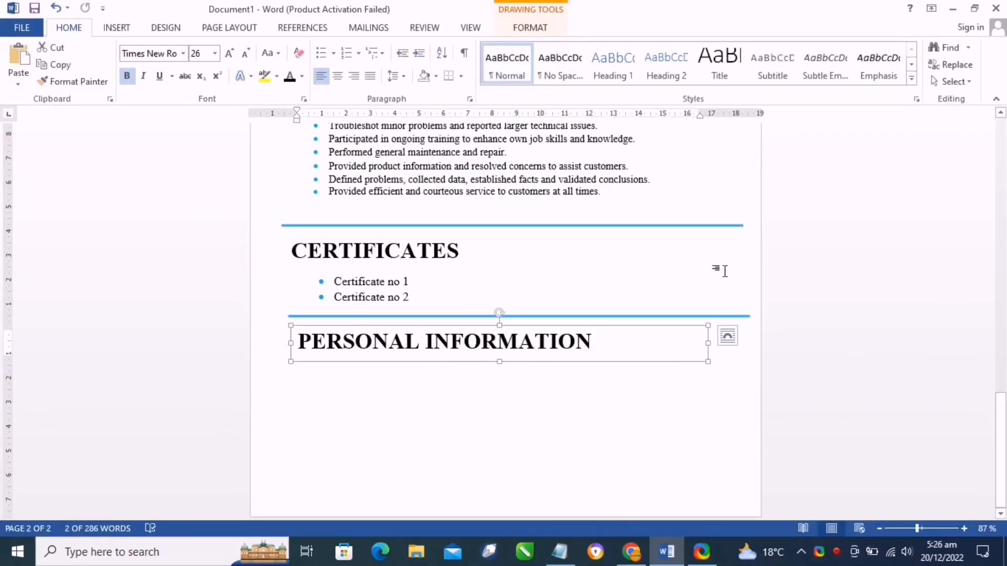
left_click(725, 271)
Place a copy of the certificate list's text box beneath PERSONAL INFORMATION and narrow it to the left half of the page.
scroll(576, 339, "down", 5)
left_click(373, 287)
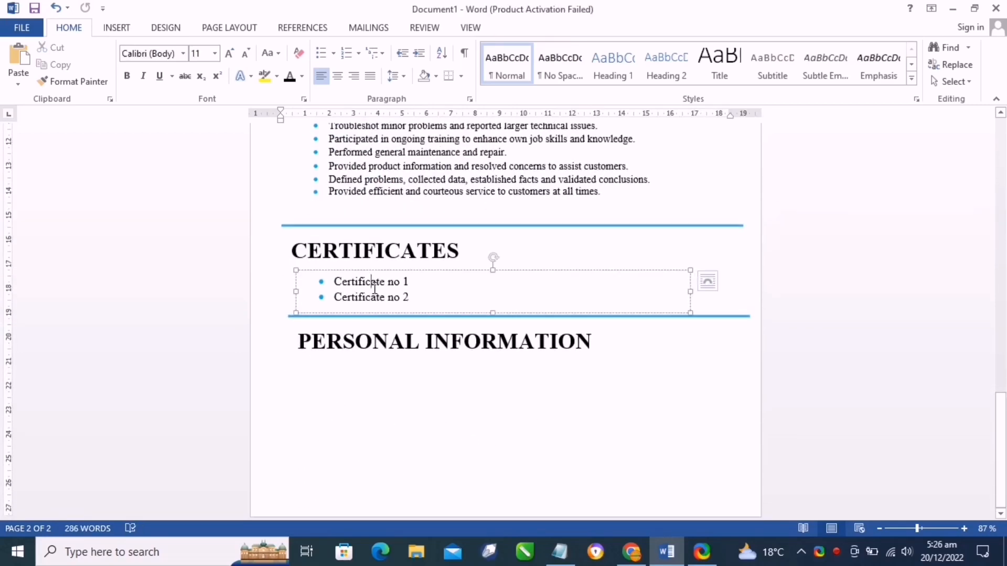
left_click_drag(493, 316, 517, 404)
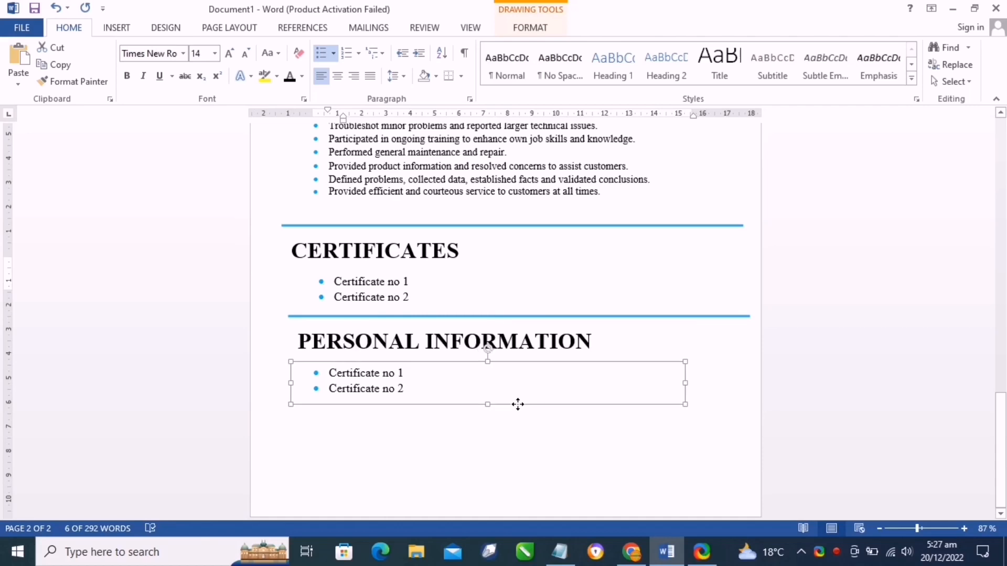
left_click_drag(683, 383, 567, 365)
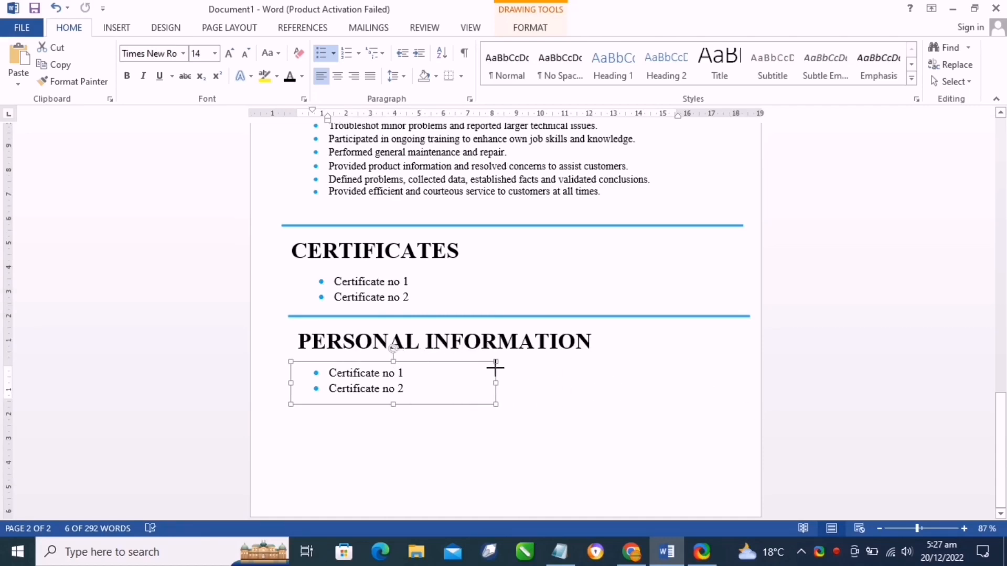
Paste another copy of the certificate list box, narrow it and place it level with the first on the page's right half.
key("ctrl+v")
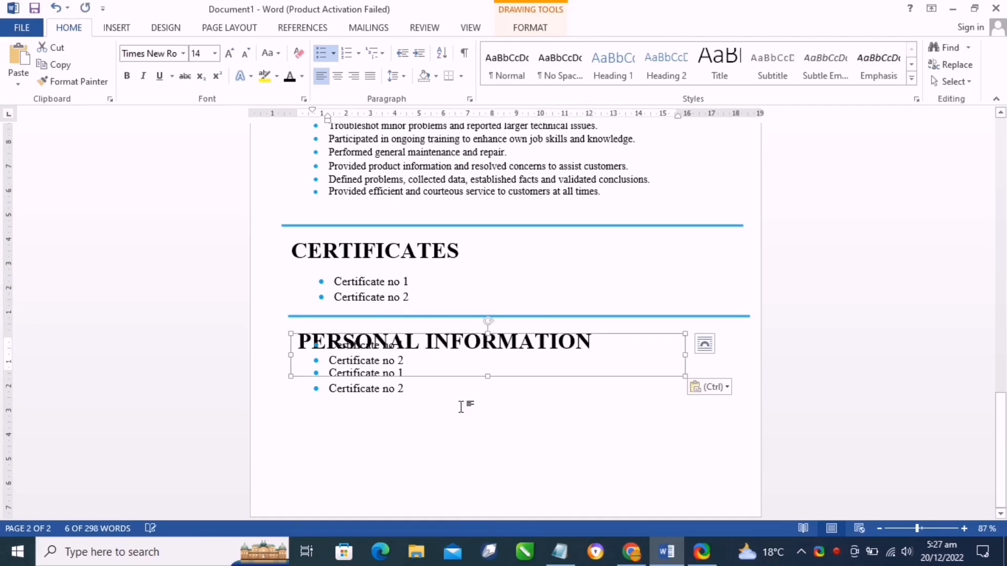
left_click_drag(502, 376, 618, 406)
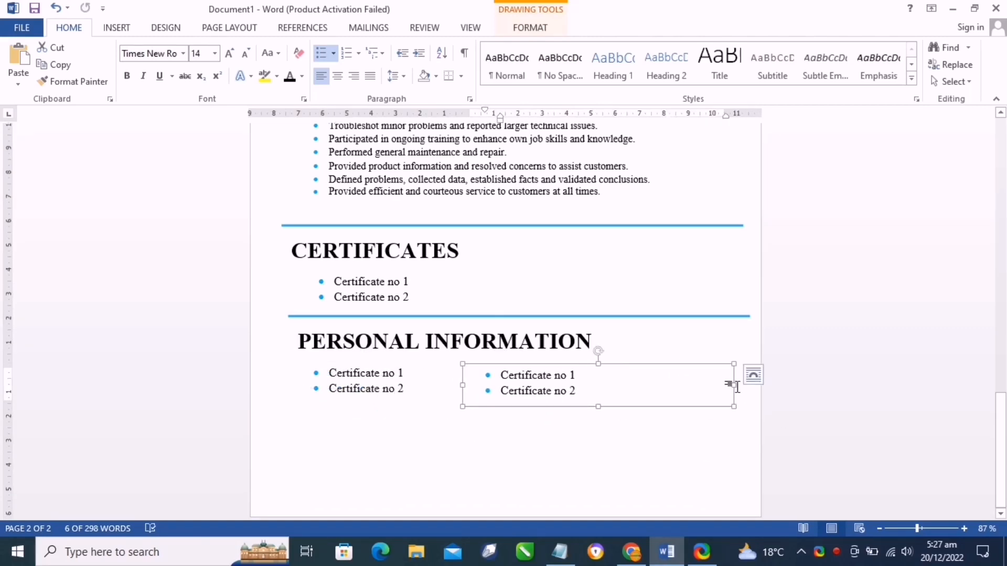
left_click_drag(659, 409, 744, 402)
Select both text boxes beneath PERSONAL INFORMATION and lengthen them together to roughly twice their height.
left_click(438, 405)
left_click(611, 397, "shift")
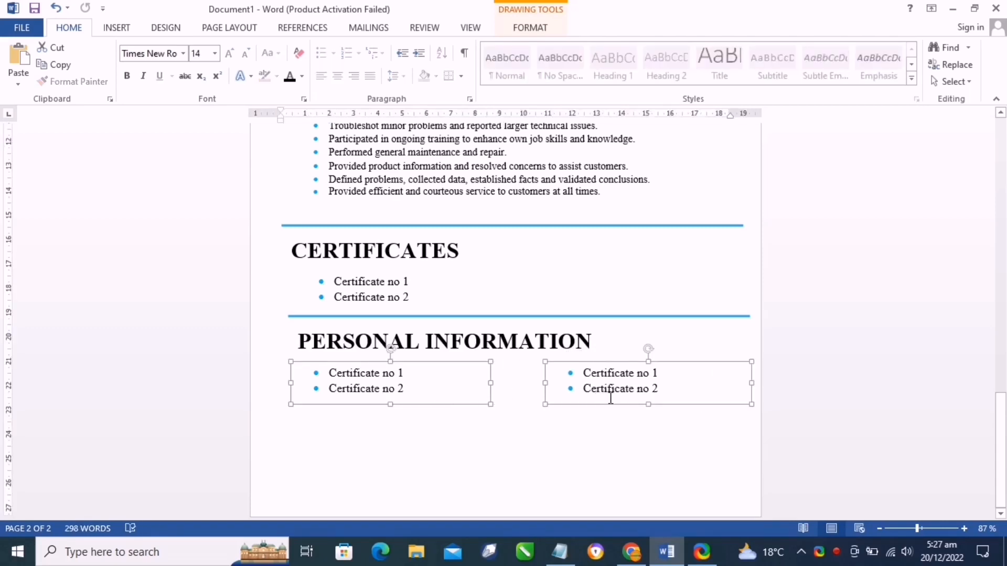
left_click_drag(392, 405, 402, 448)
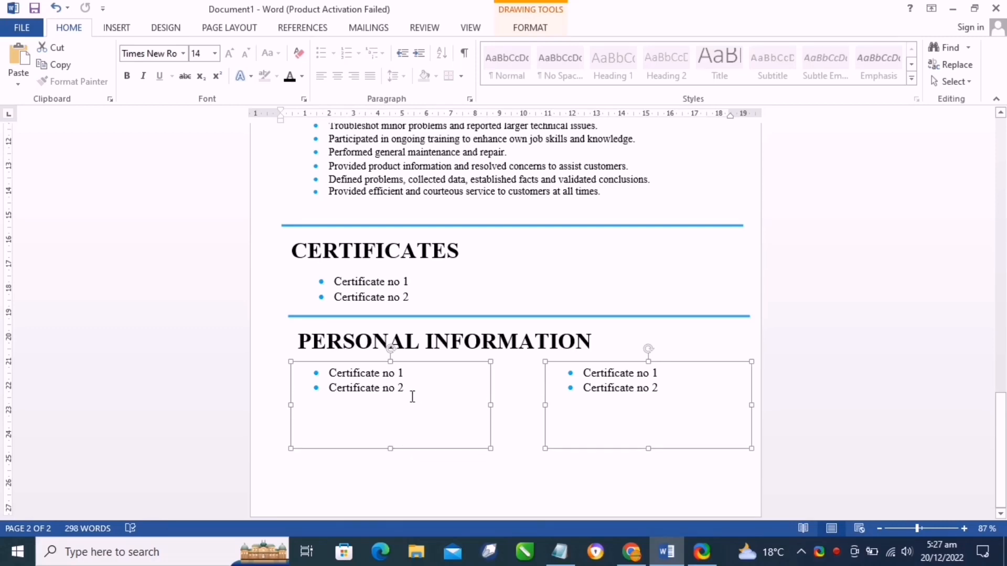
Replace the first text box's content beneath PERSONAL INFORMATION with the Father's Name, Date of Birth and Nationality lines from the Notepad file.
left_click(428, 402)
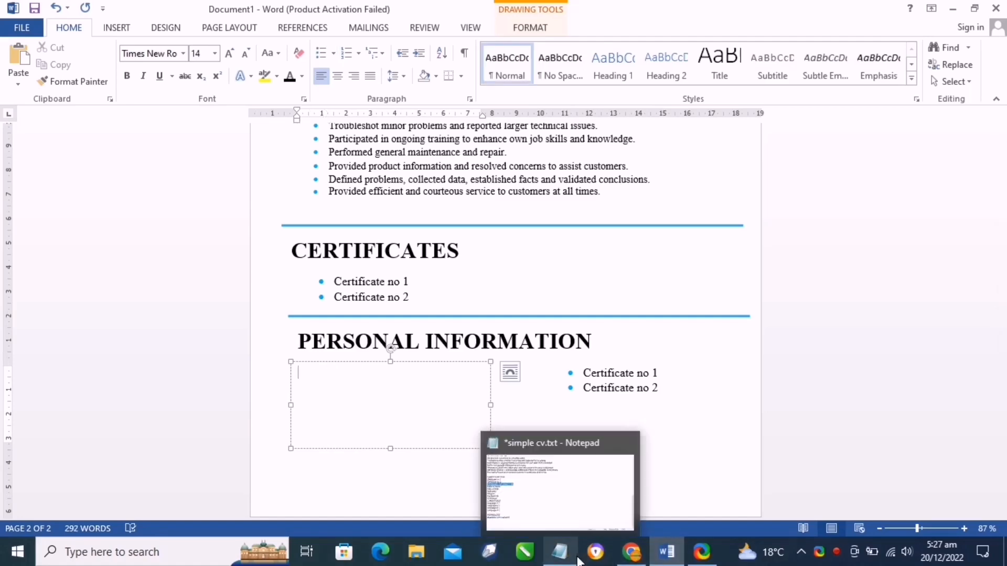
left_click(560, 552)
left_click(243, 362)
left_click_drag(18, 247, 75, 266)
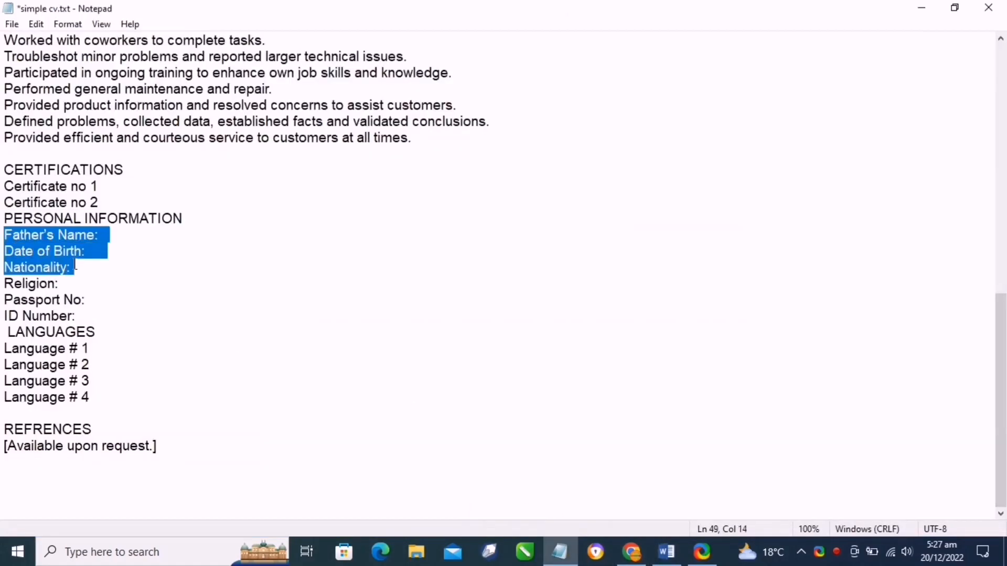
right_click(54, 256)
left_click(84, 299)
left_click(922, 8)
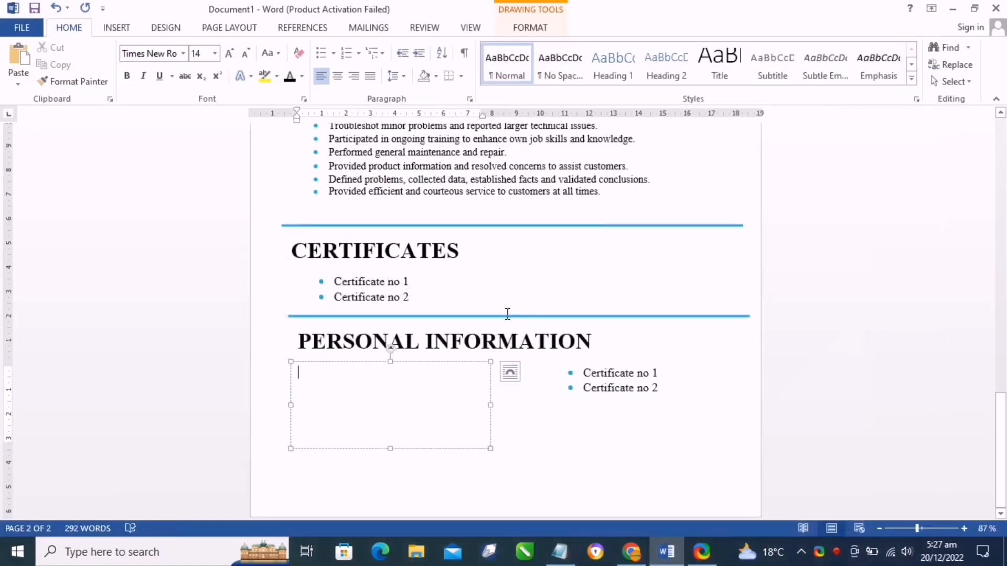
key("ctrl+v")
Format the Father's Name, Date of Birth and Nationality lines as a bulleted list.
left_click_drag(374, 429, 298, 366)
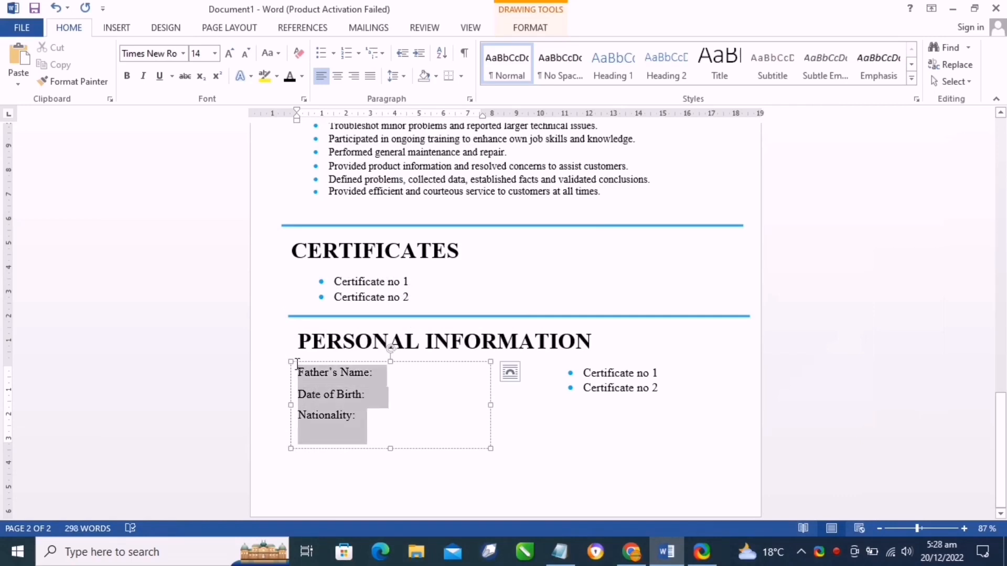
left_click(407, 341)
left_click(460, 421)
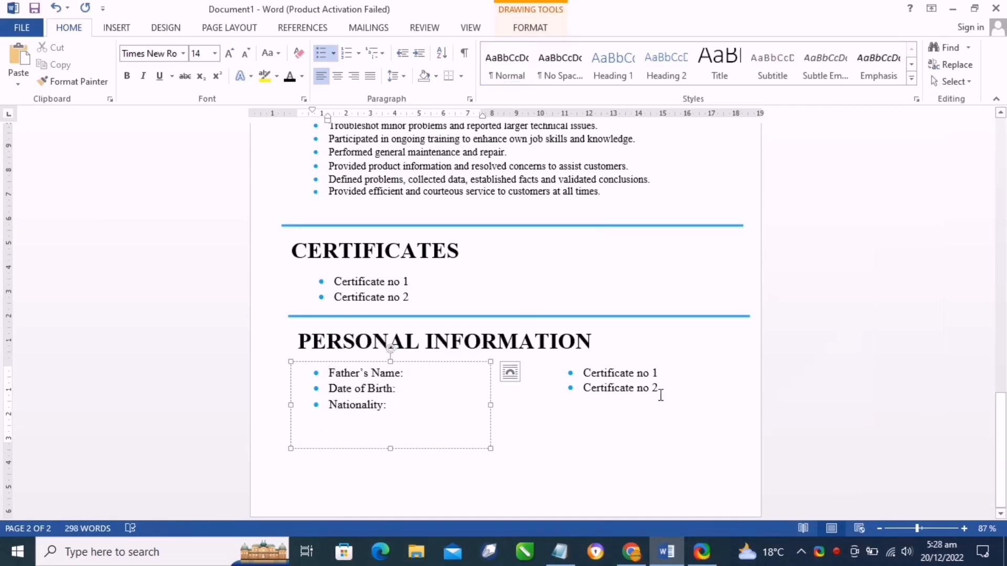
Replace the remaining certificate list beneath PERSONAL INFORMATION with the Religion, Passport No and ID Number lines from the Notepad file.
left_click_drag(661, 394, 590, 385)
key("BackSpace")
key("BackSpace")
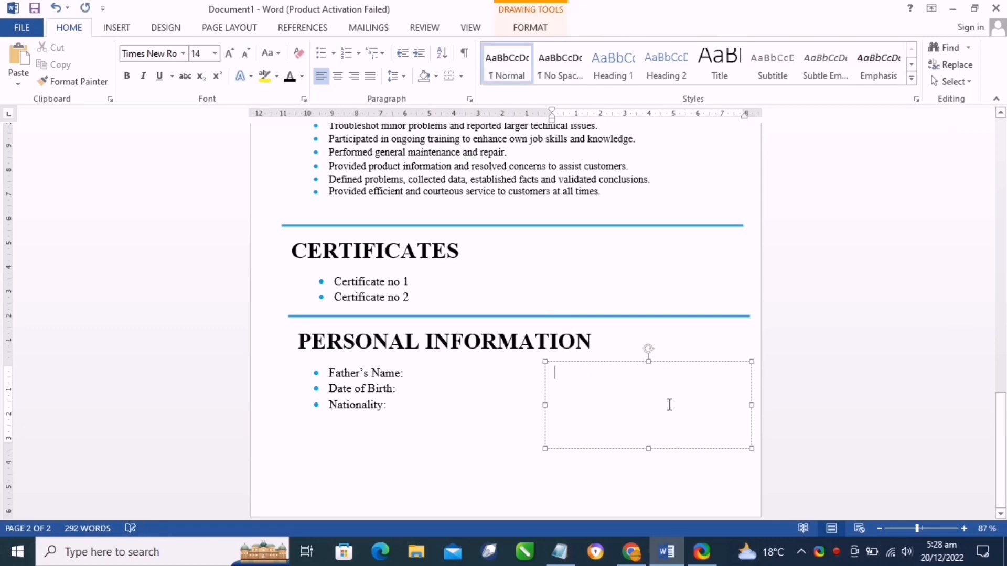
left_click(560, 552)
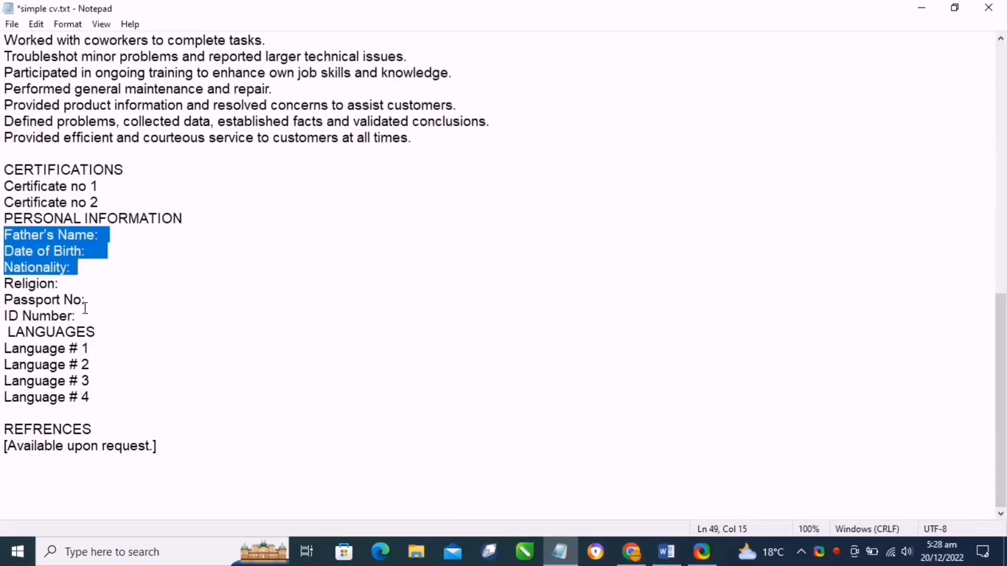
left_click_drag(76, 315, 4, 283)
right_click(21, 286)
left_click(50, 337)
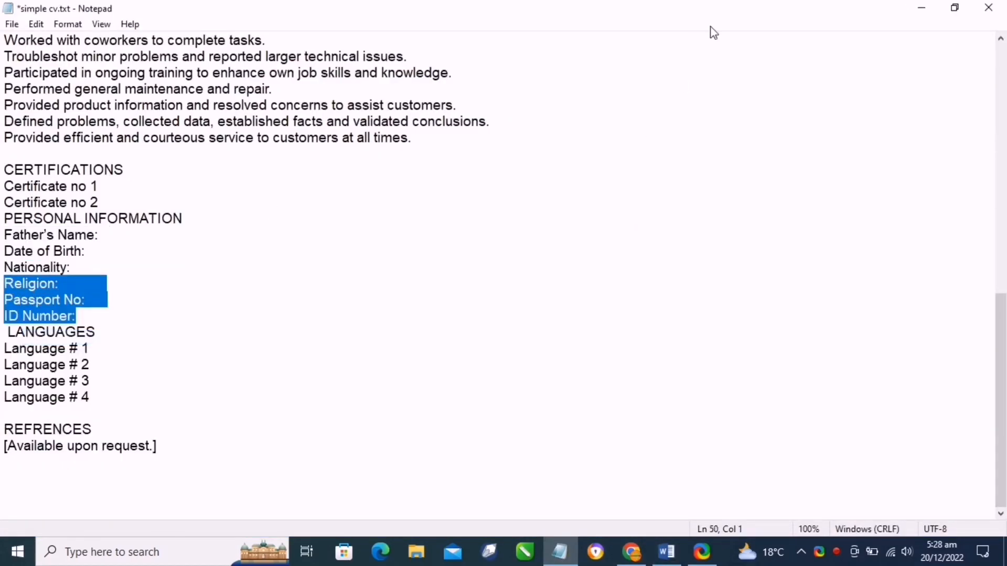
left_click(921, 9)
key("ctrl+v")
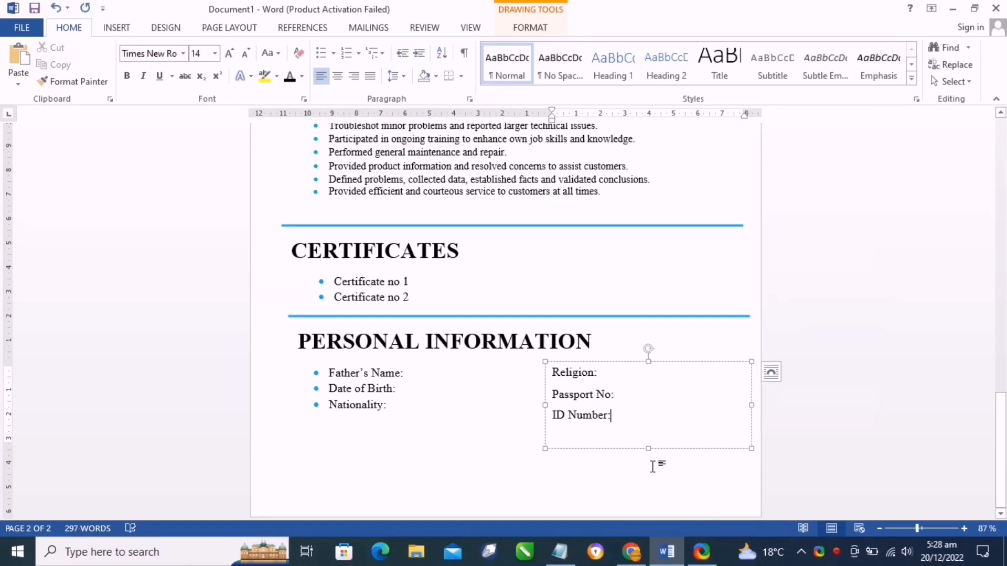
Format the Religion, Passport No and ID Number lines as a bulleted list.
left_click_drag(632, 419, 556, 374)
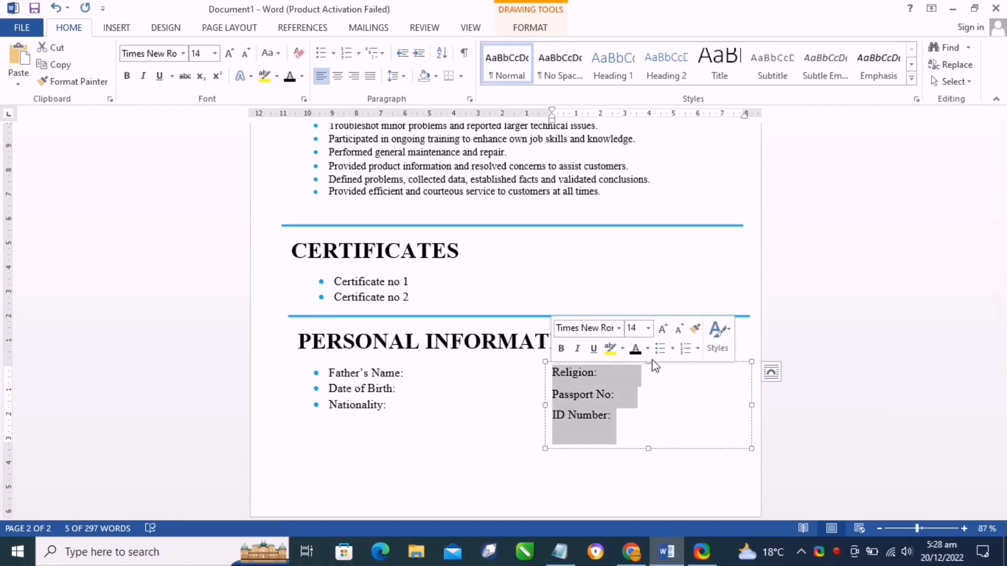
left_click(659, 348)
left_click(616, 443)
left_click(524, 459)
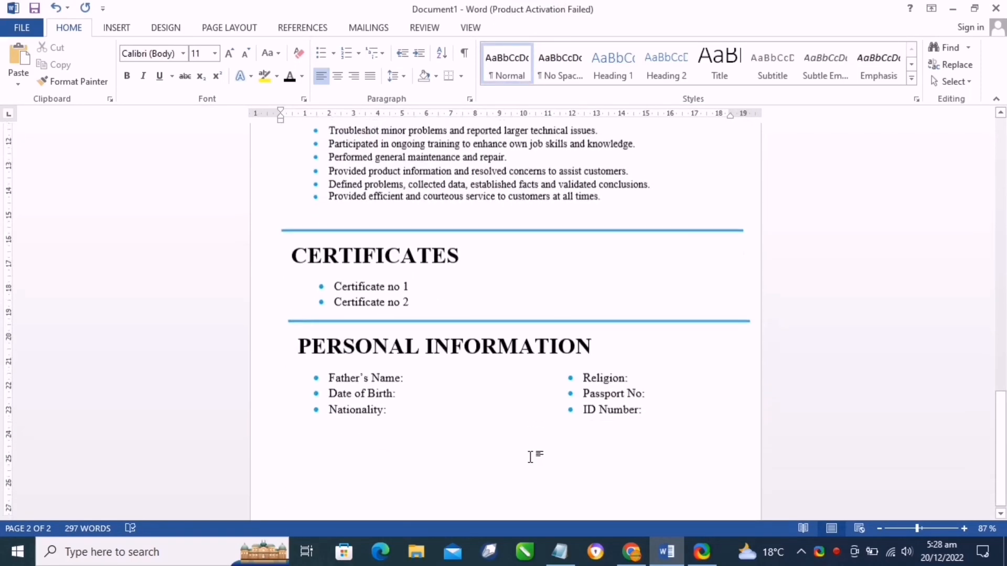
Duplicate the blue divider line together with the PERSONAL INFORMATION heading and place the copies beneath the personal details lists.
scroll(535, 443, "down", 1)
left_click(410, 316)
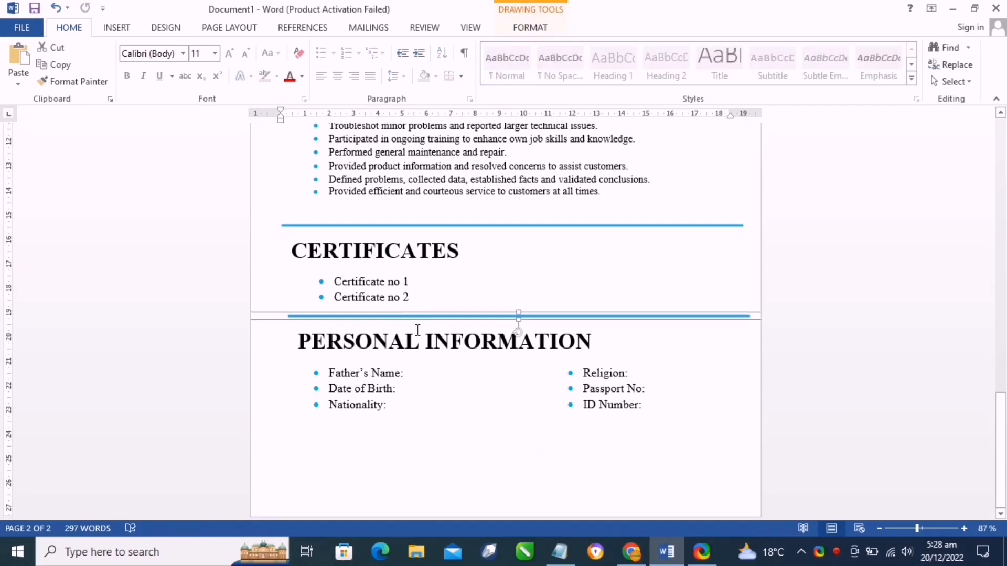
left_click(405, 341)
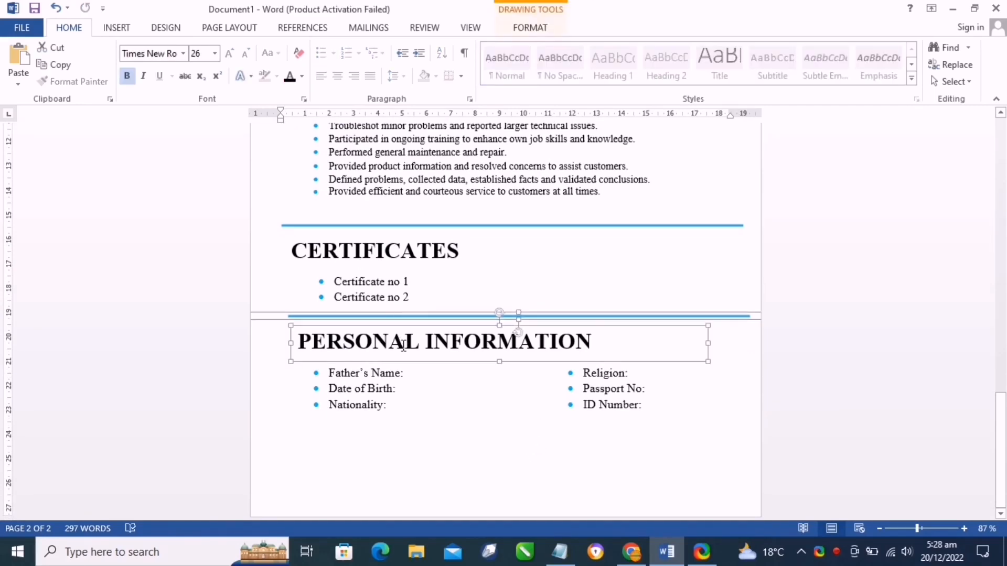
key("ctrl+v")
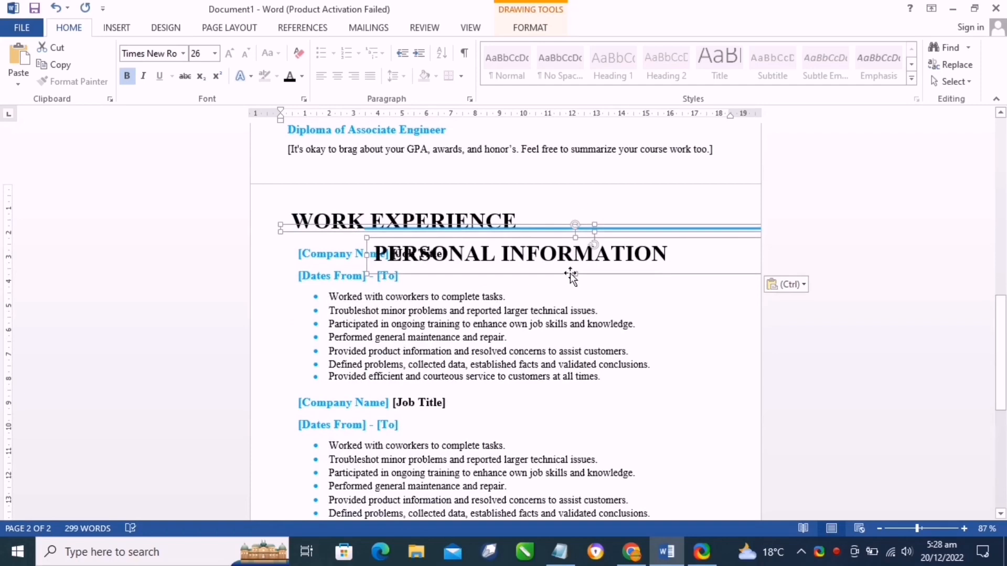
left_click_drag(570, 274, 484, 470)
Replace the duplicated heading's text with REFRENCES from the Notepad file.
left_click(598, 445)
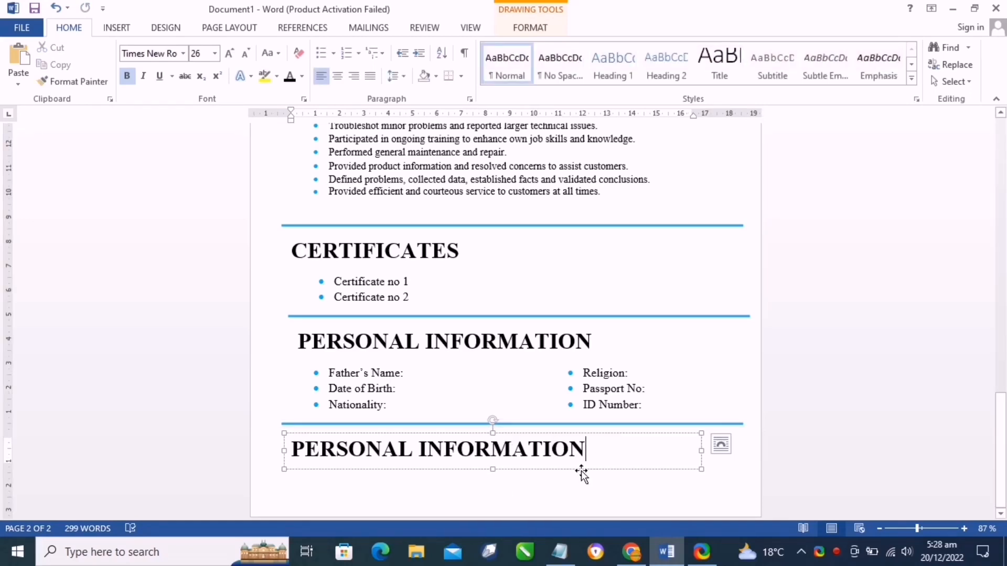
key("BackSpace")
key("BackSpace")
key("BackSpace")
key("BackSpace")
key("BackSpace")
key("BackSpace")
key("BackSpace")
key("BackSpace")
key("BackSpace")
key("BackSpace")
key("BackSpace")
key("BackSpace")
key("BackSpace")
key("BackSpace")
key("BackSpace")
key("BackSpace")
key("BackSpace")
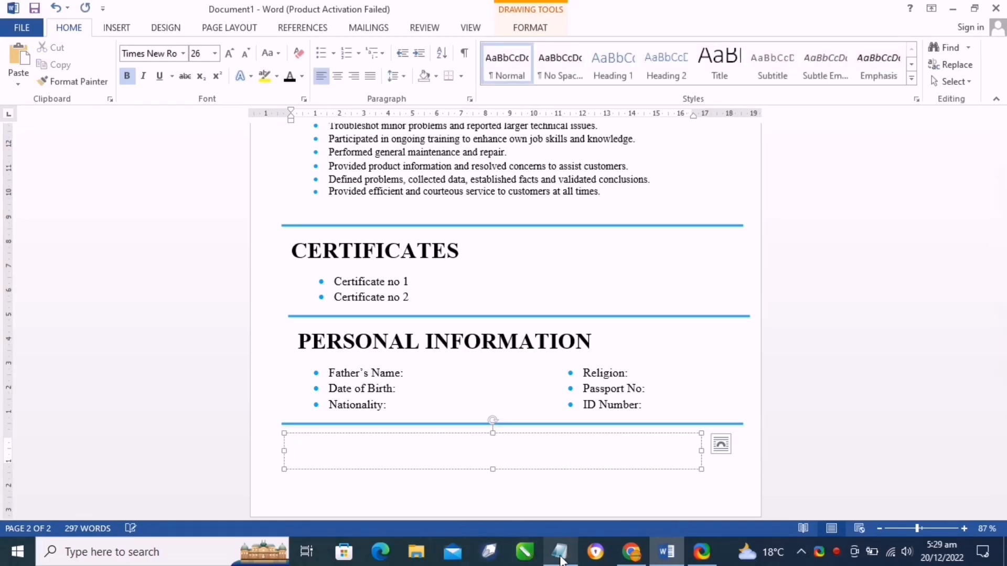
left_click(559, 551)
left_click_drag(100, 429, 5, 425)
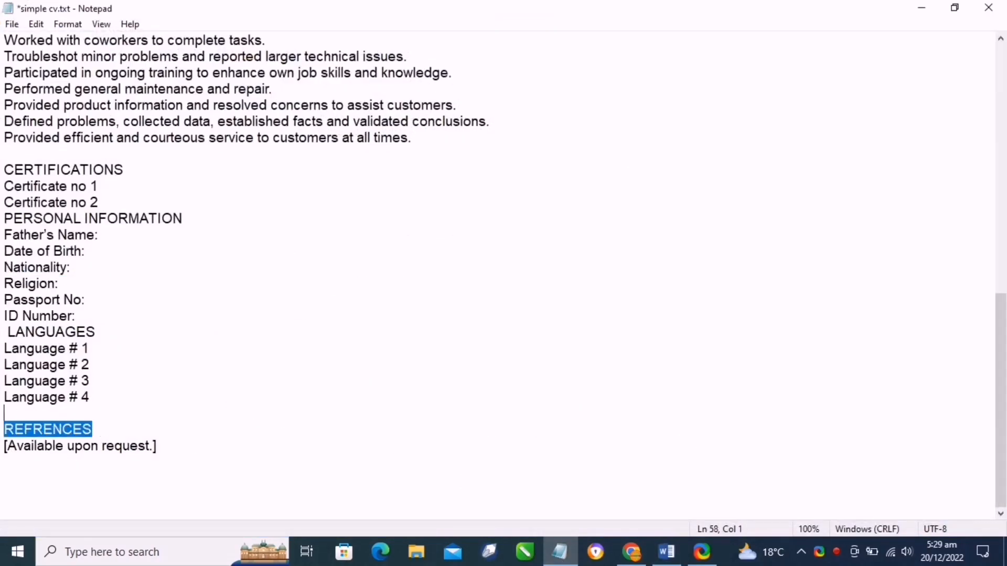
right_click(47, 429)
left_click(267, 287)
left_click(921, 7)
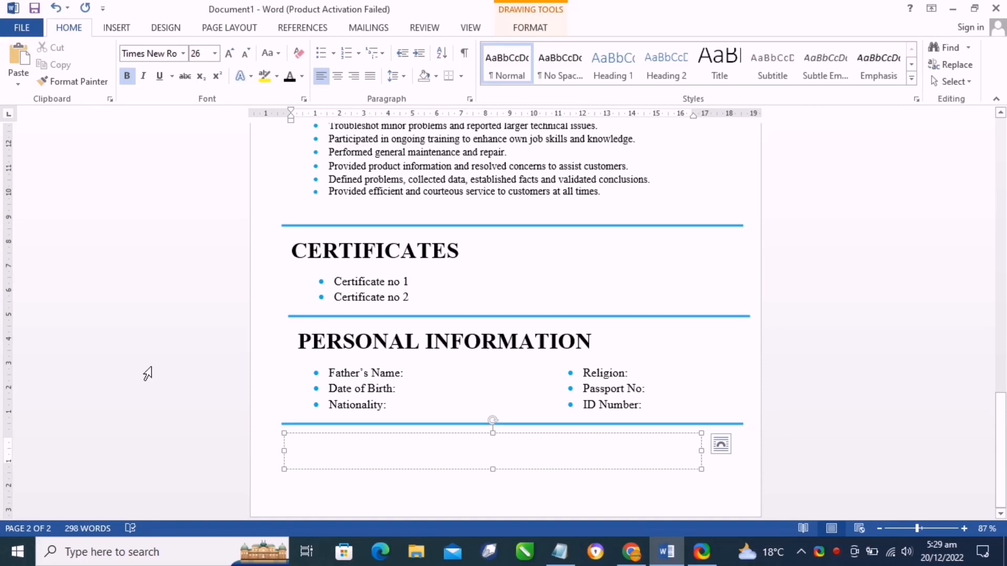
key("ctrl+v")
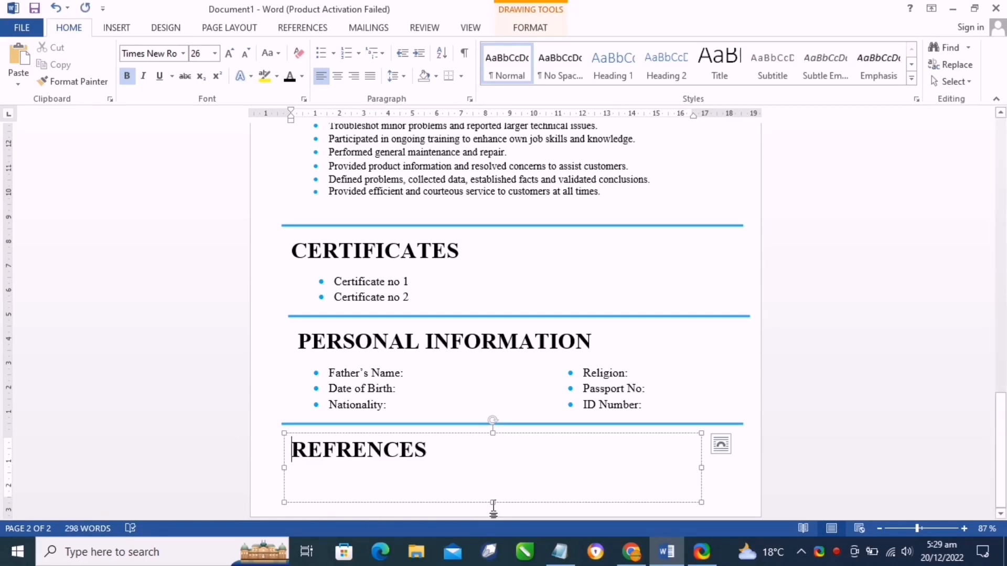
Shrink the REFRENCES text box to one line high and about half its width.
left_click_drag(493, 503, 483, 464)
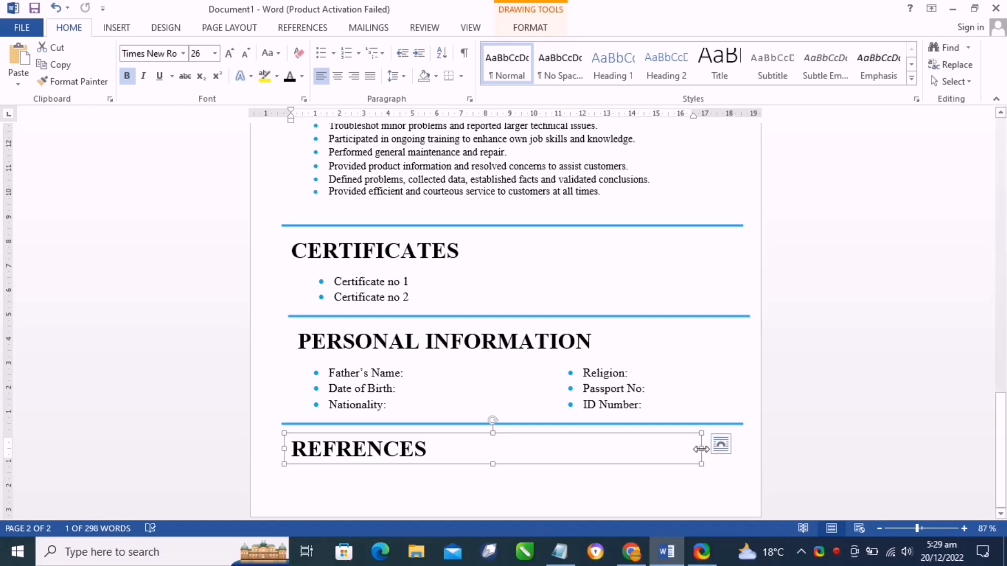
left_click_drag(701, 449, 491, 447)
left_click(521, 385)
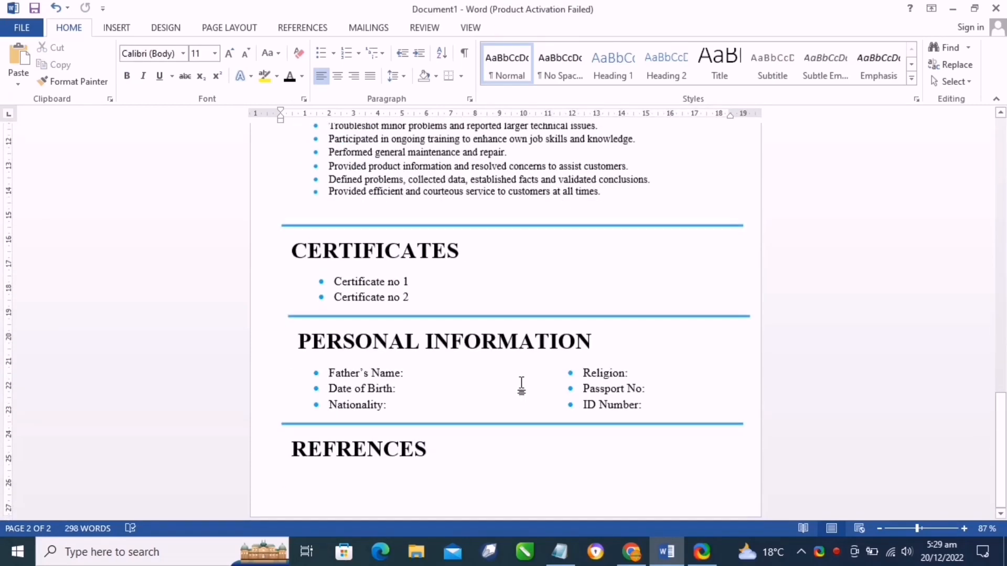
Shorten both personal details text boxes so that their lower edges end just above the divider line.
left_click(427, 407)
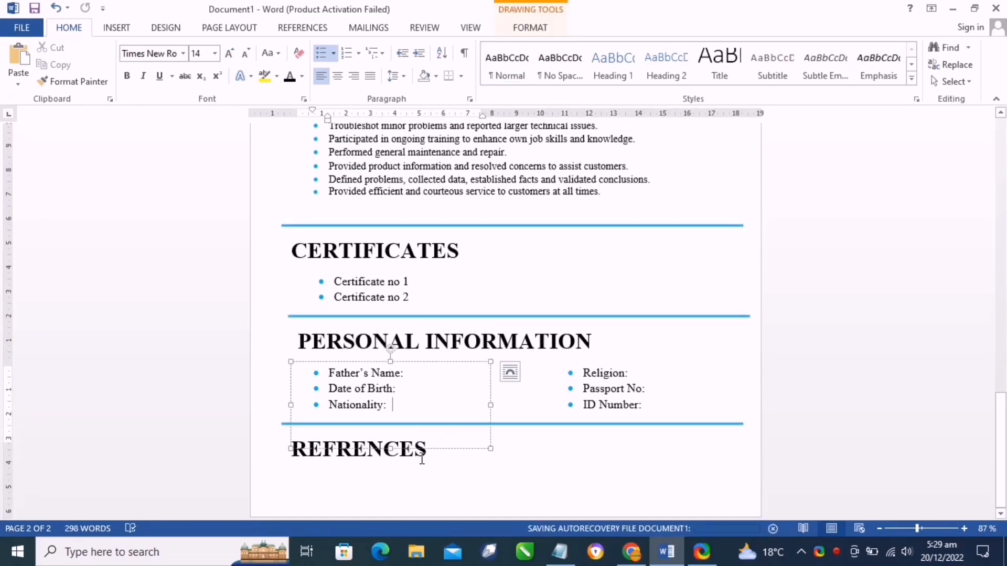
left_click_drag(390, 448, 391, 421)
left_click(623, 405)
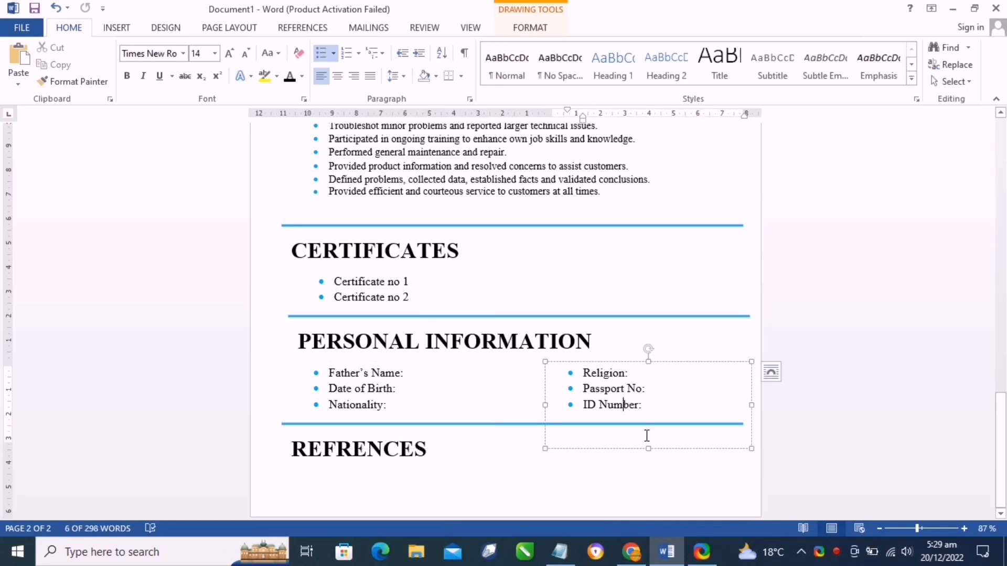
left_click_drag(649, 449, 642, 420)
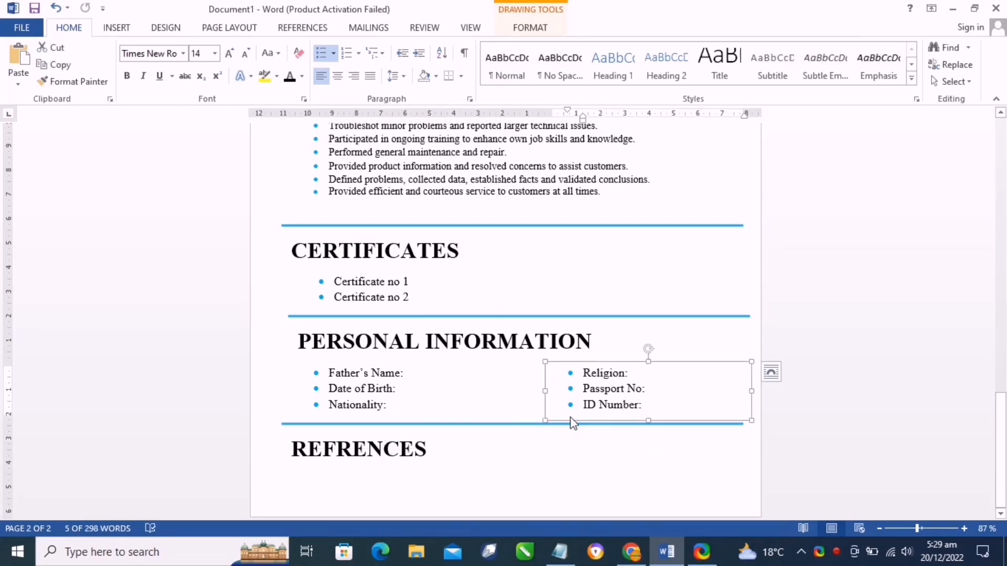
Place a copy of the Religion list's text box beneath REFRENCES, lower its upper edge below the heading and widen it across the page.
key("ctrl+v")
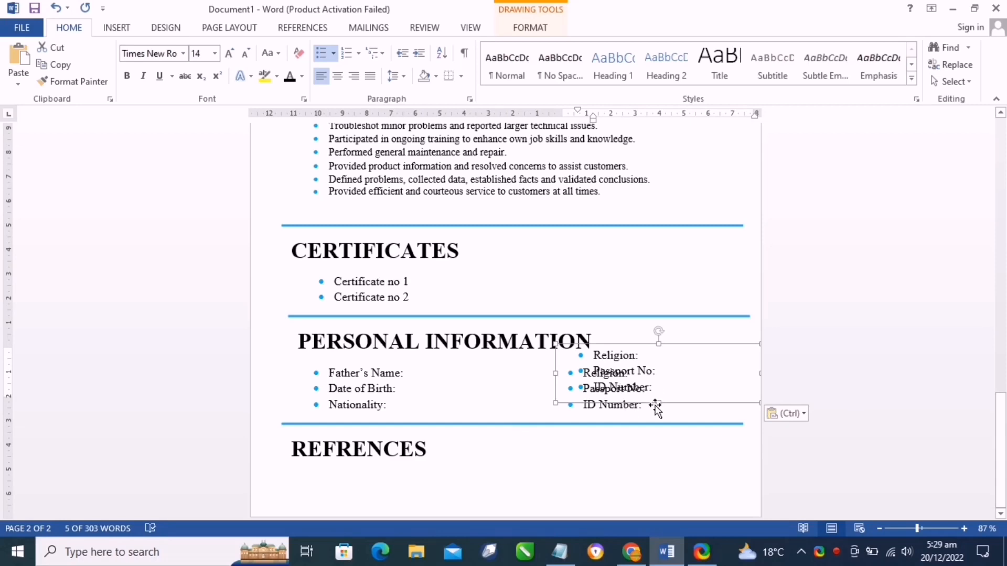
left_click_drag(656, 407, 397, 498)
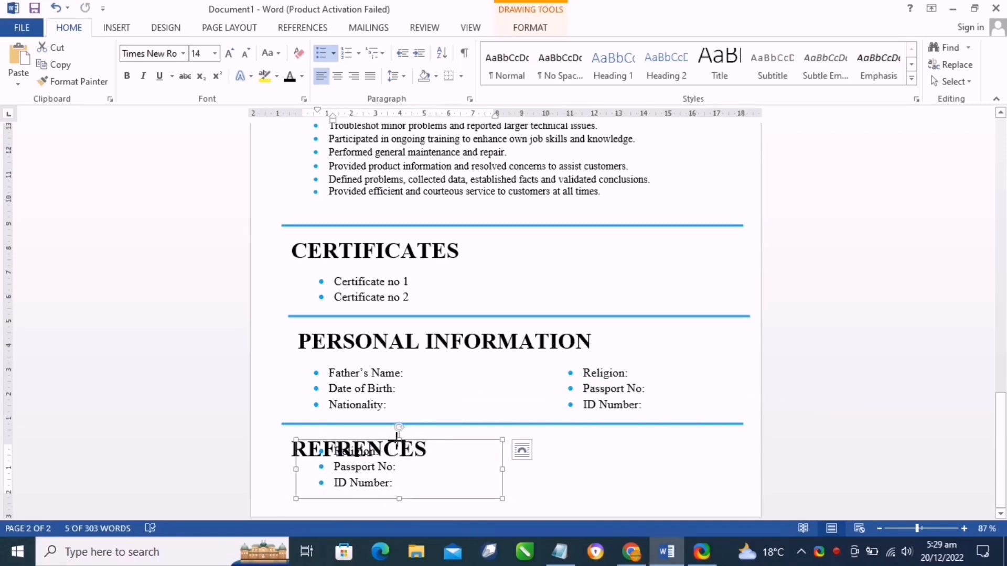
left_click_drag(398, 440, 398, 462)
left_click_drag(503, 481, 717, 481)
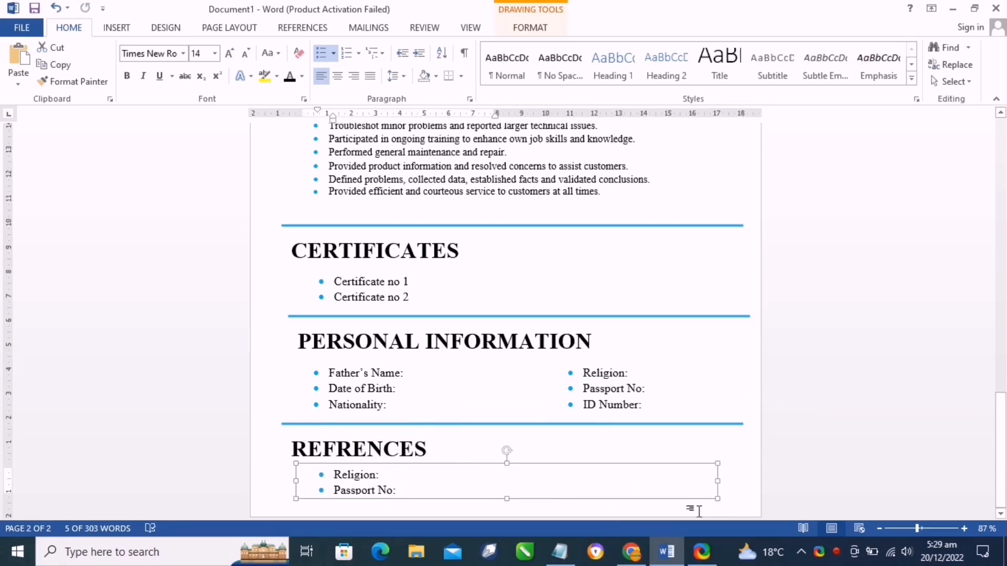
Replace the copied list beneath REFRENCES with "[Available upon request.]" from the Notepad file and slightly reduce the text box's height.
left_click_drag(318, 476, 407, 511)
key("BackSpace")
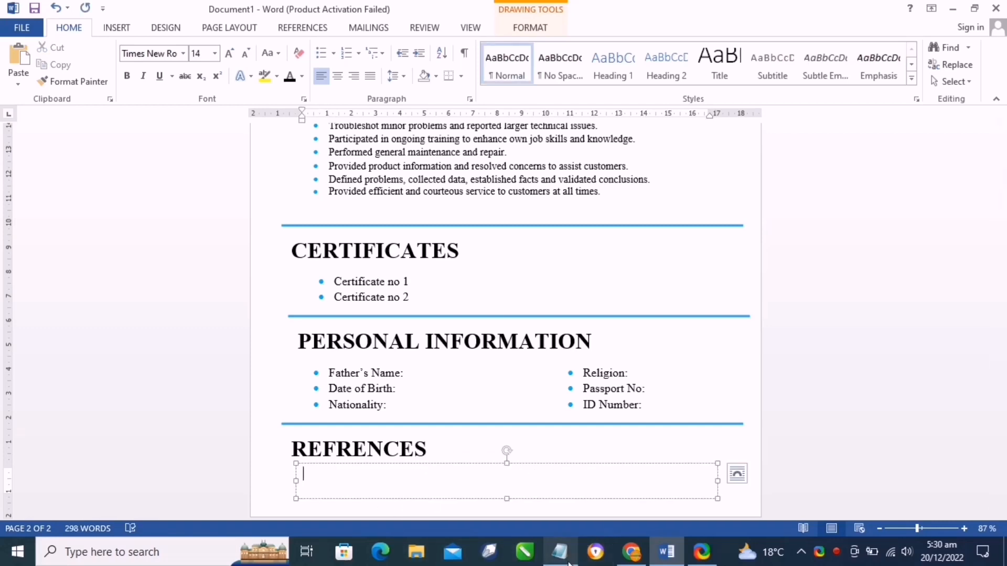
mouse_move(560, 551)
left_click(490, 482)
triple_click(171, 452)
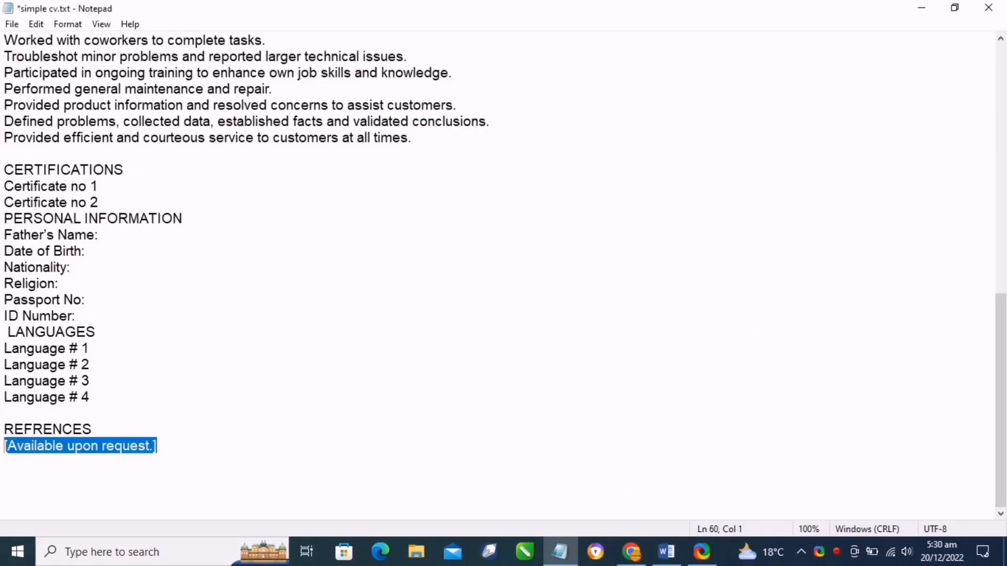
right_click(28, 452)
left_click(53, 272)
left_click(922, 8)
key("ctrl+v")
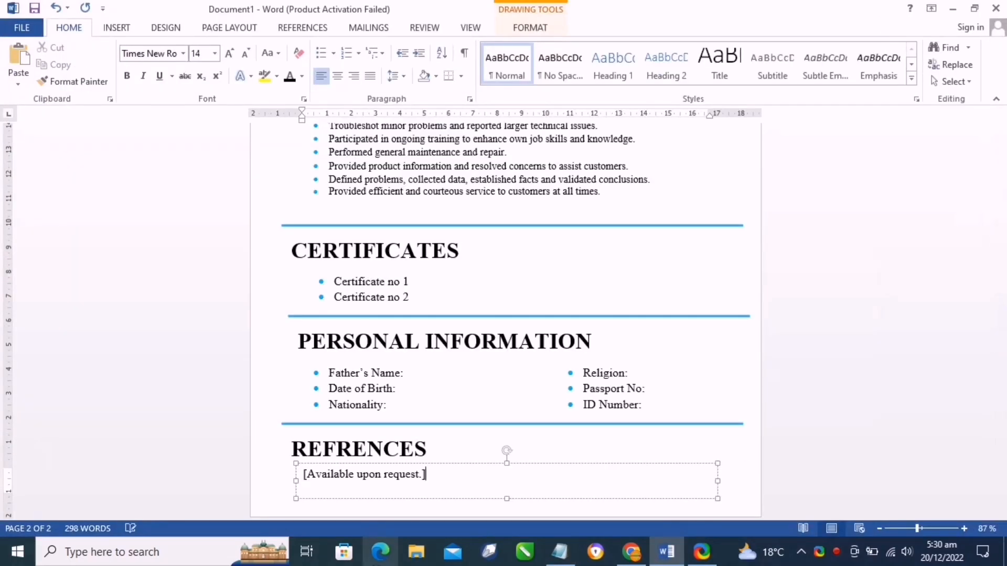
left_click_drag(507, 499, 511, 491)
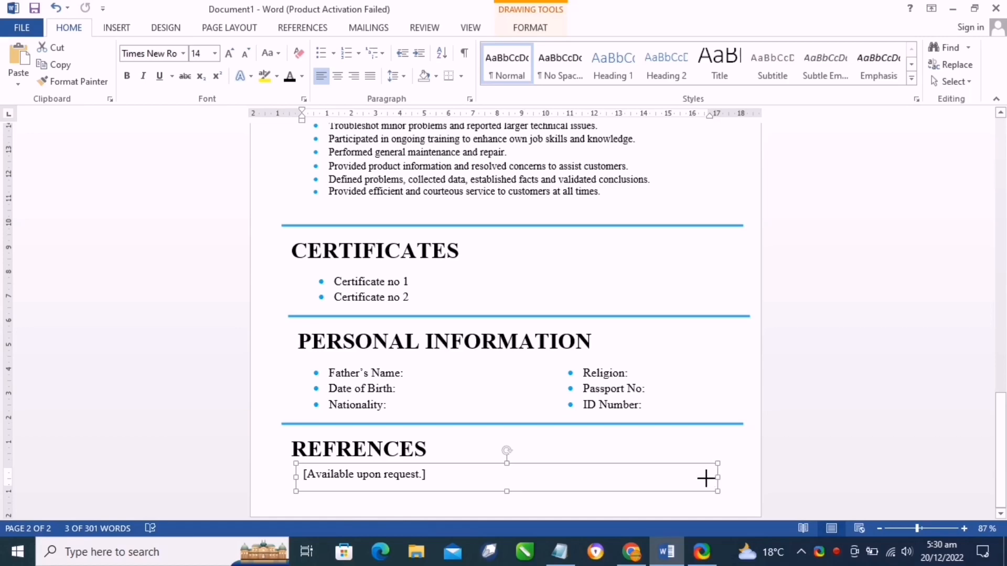
left_click(724, 485)
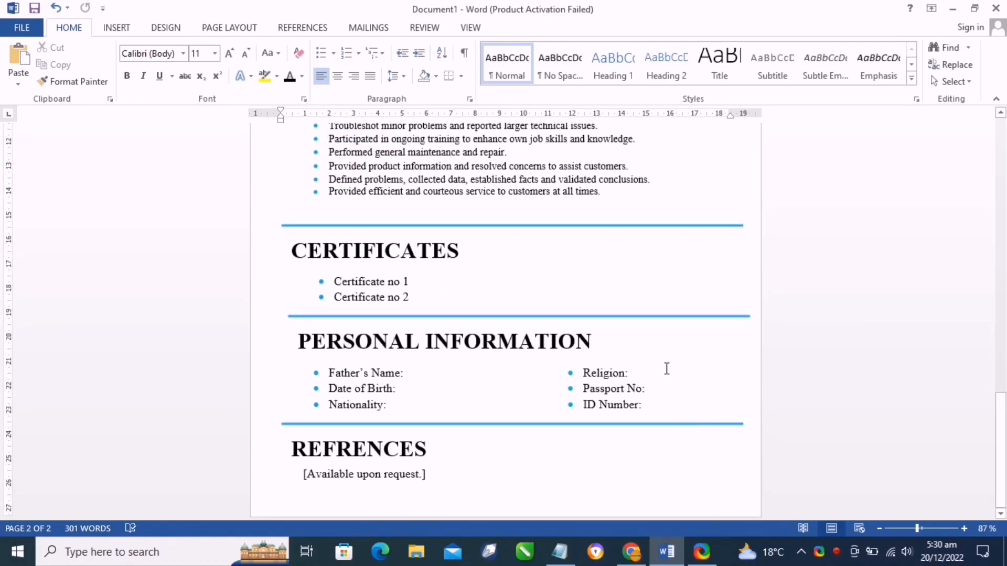
Review the whole CV across both pages, from the name header to the REFRENCES section.
scroll(666, 369, "up", 20)
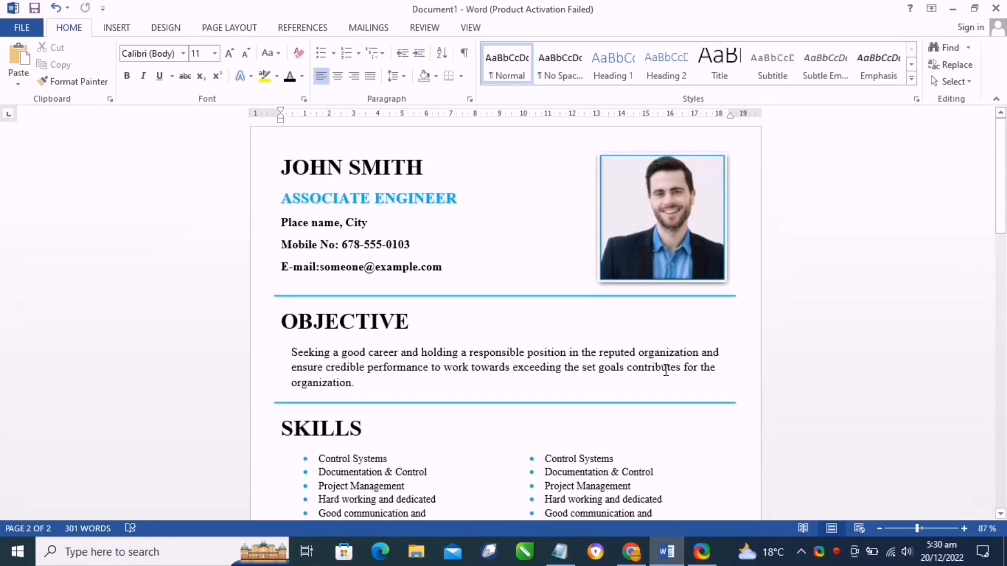
scroll(666, 371, "down", 20)
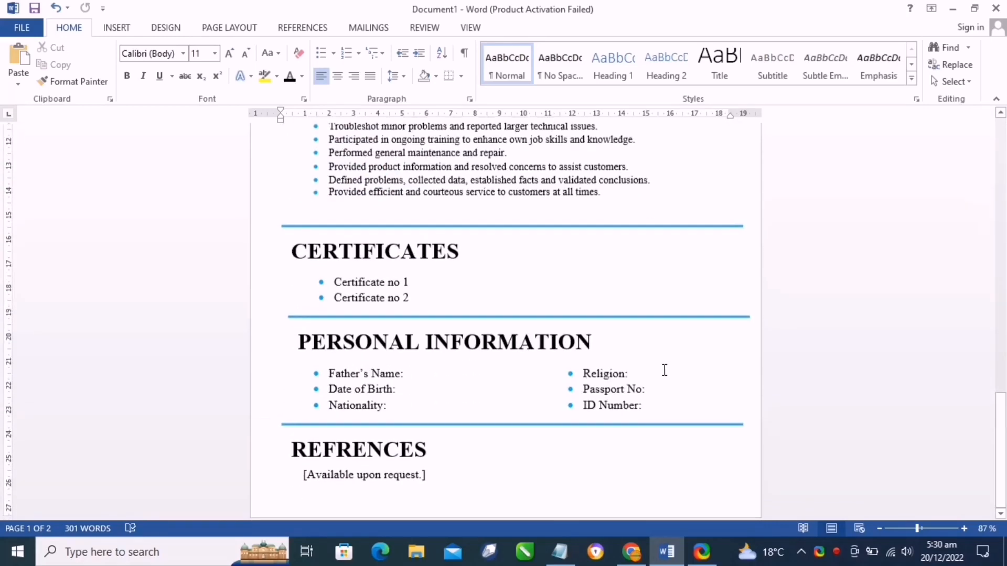
scroll(666, 377, "up", 5)
scroll(665, 374, "up", 15)
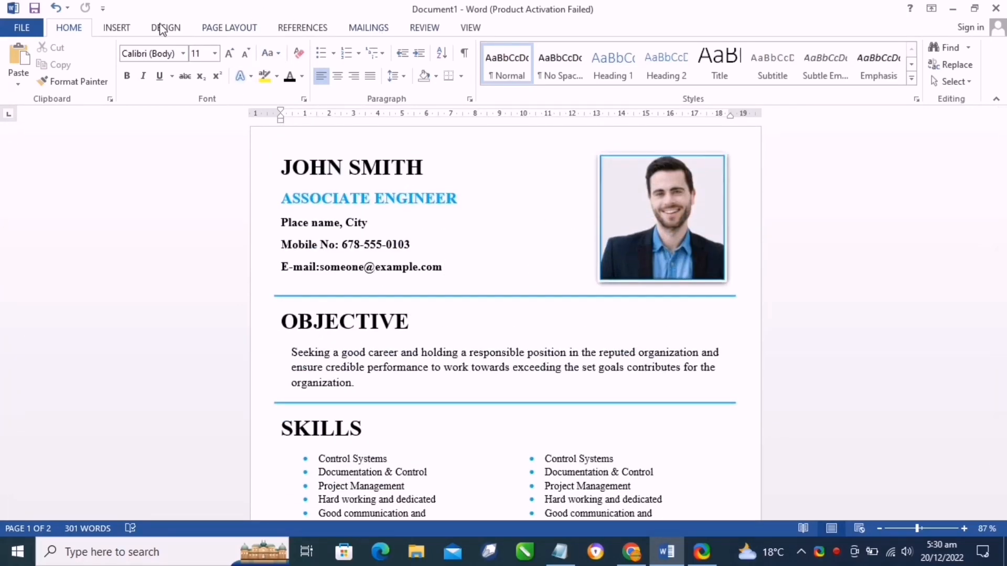
Add page numbers at the bottom of the pages using the Plain Number 3 style and return to the document body.
left_click(217, 31)
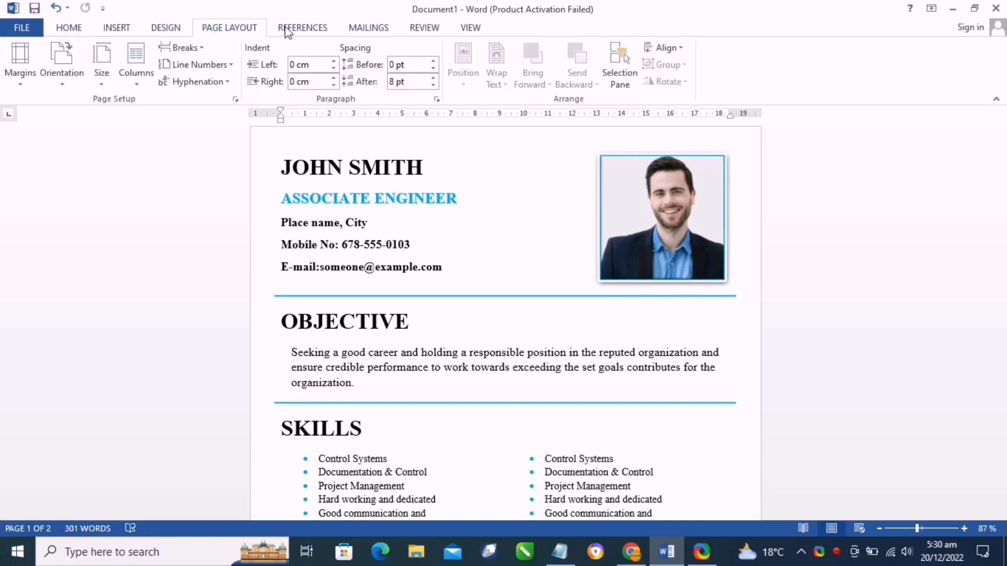
left_click(154, 28)
left_click(105, 26)
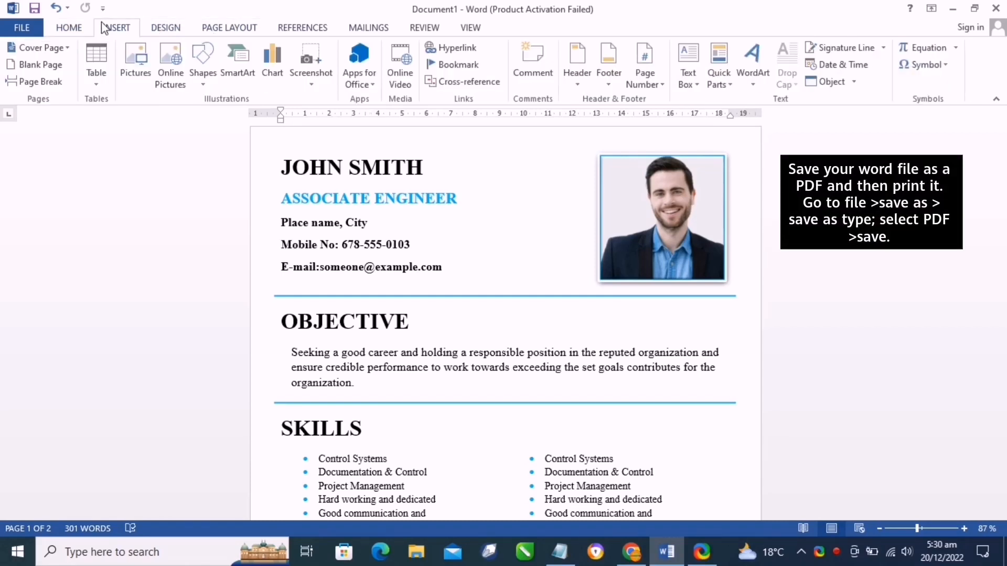
left_click(661, 86)
mouse_move(674, 119)
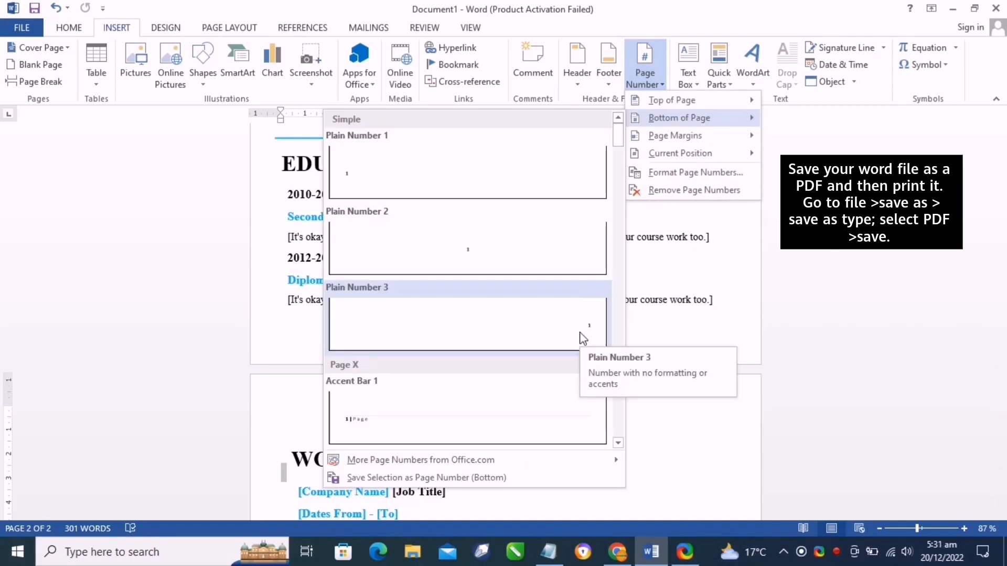
left_click(581, 334)
scroll(589, 296, "down", 1)
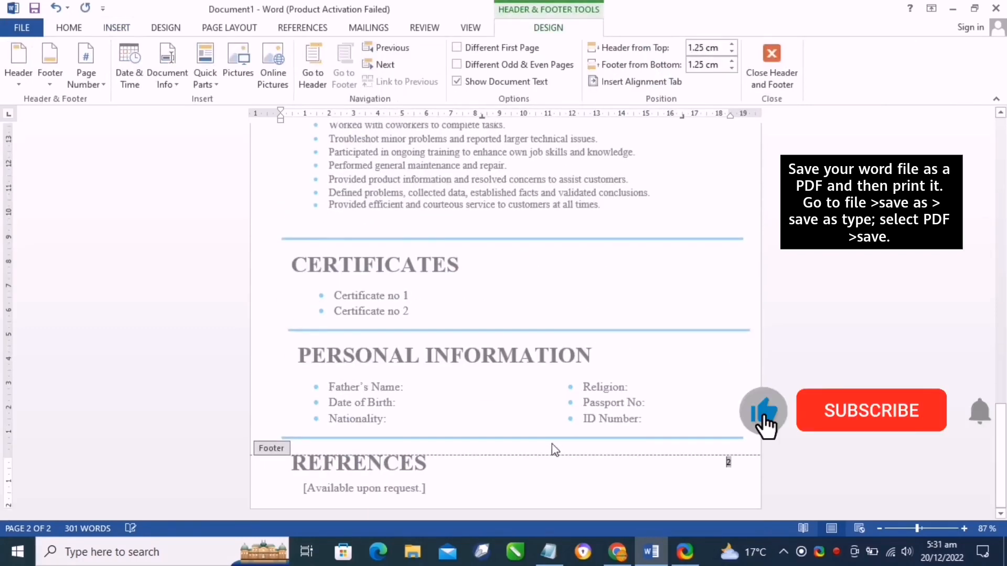
double_click(555, 405)
Review the finished CV from the name header down through the Skills and Education sections.
scroll(566, 378, "up", 14)
scroll(675, 360, "up", 12)
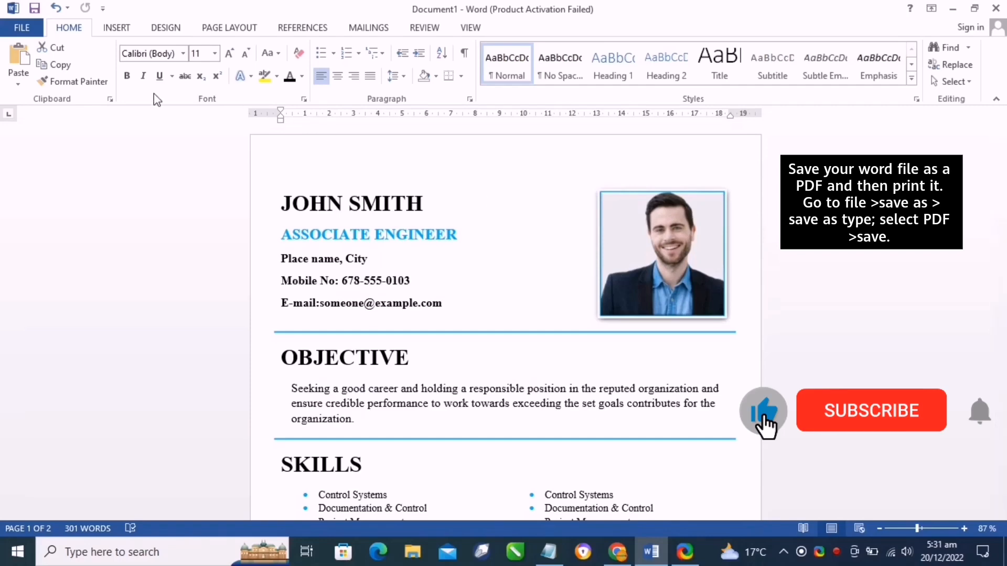
scroll(484, 262, "down", 2)
scroll(484, 262, "down", 20)
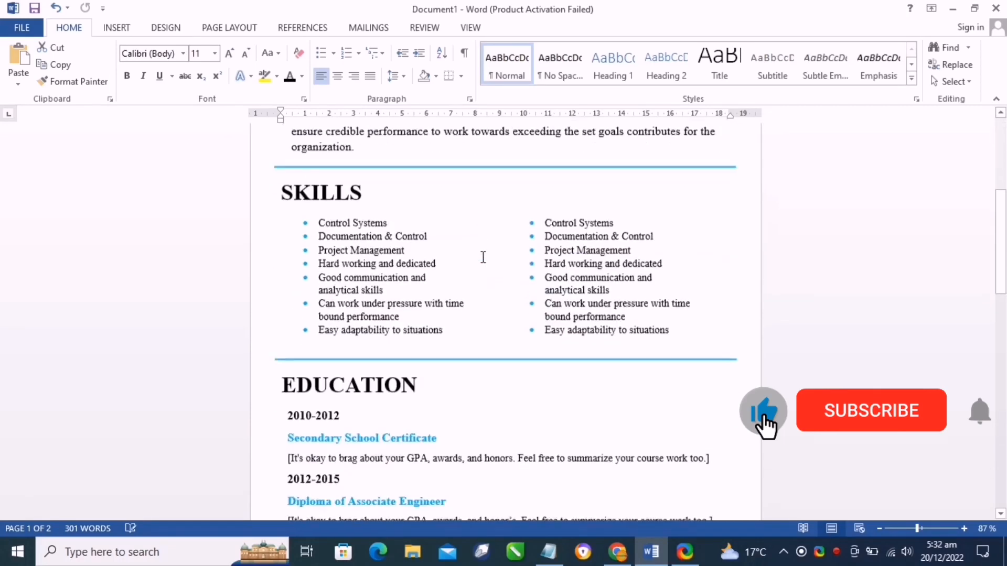